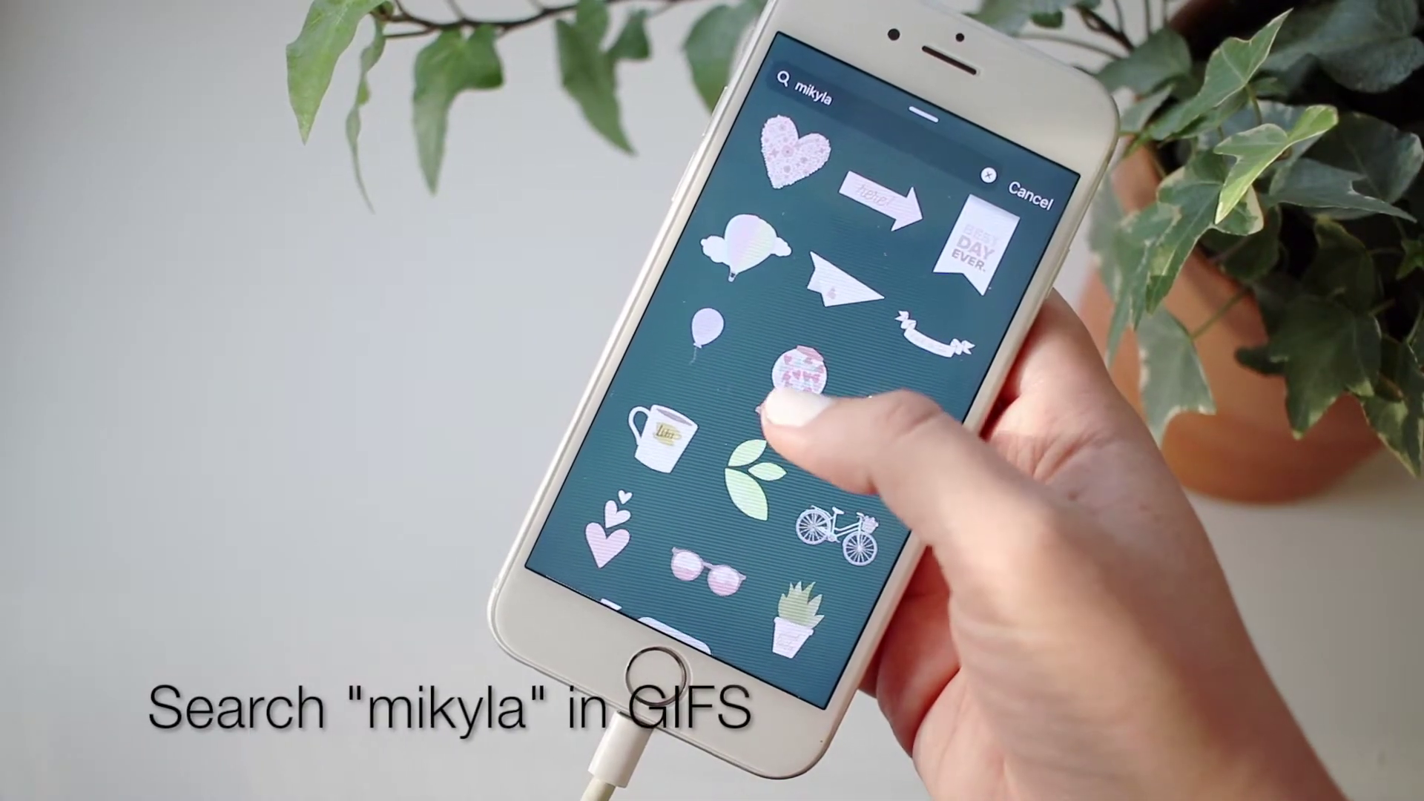
- Add the gumball machine GIF sticker from the "mikyla" results to the story and resize it
left_click(773, 419)
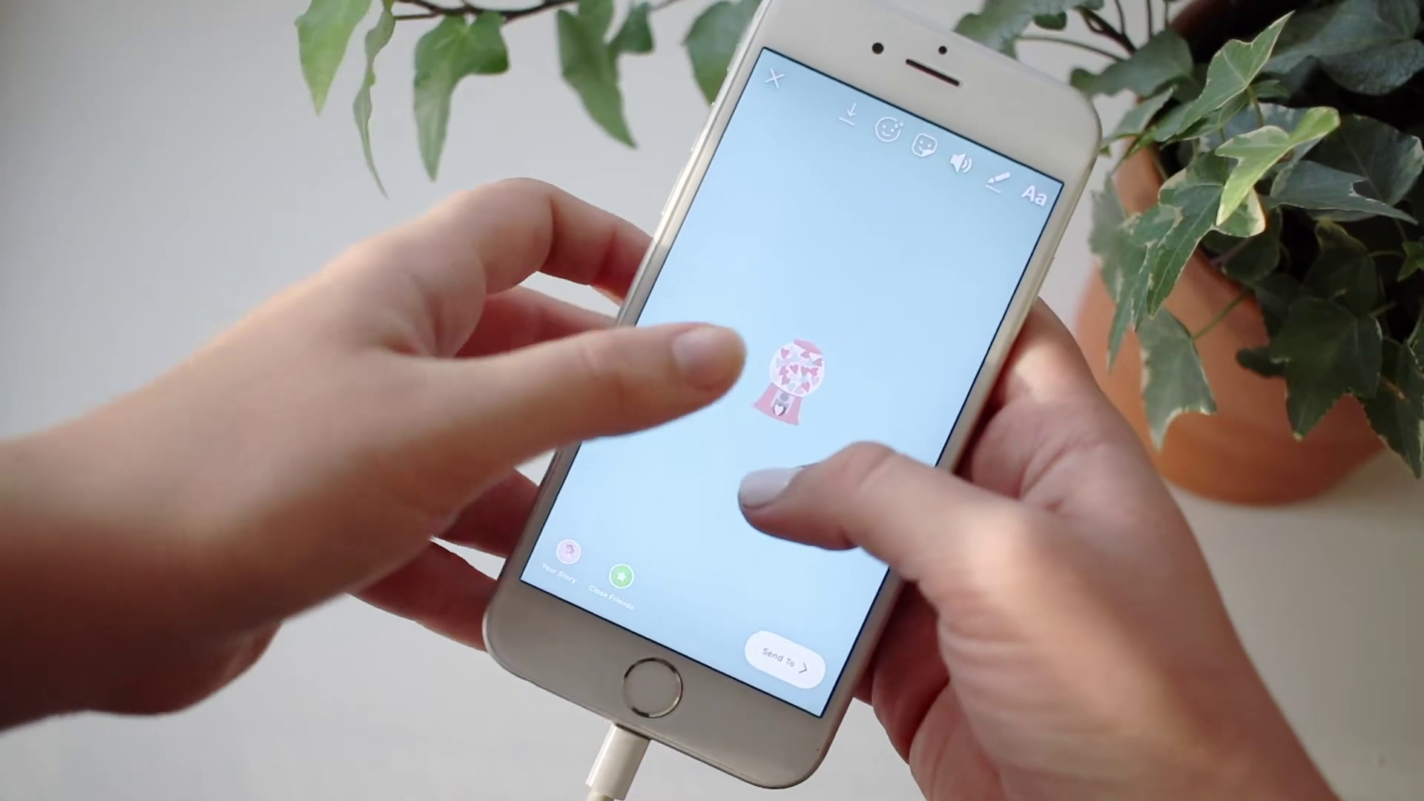
left_click_drag(706, 375, 620, 349)
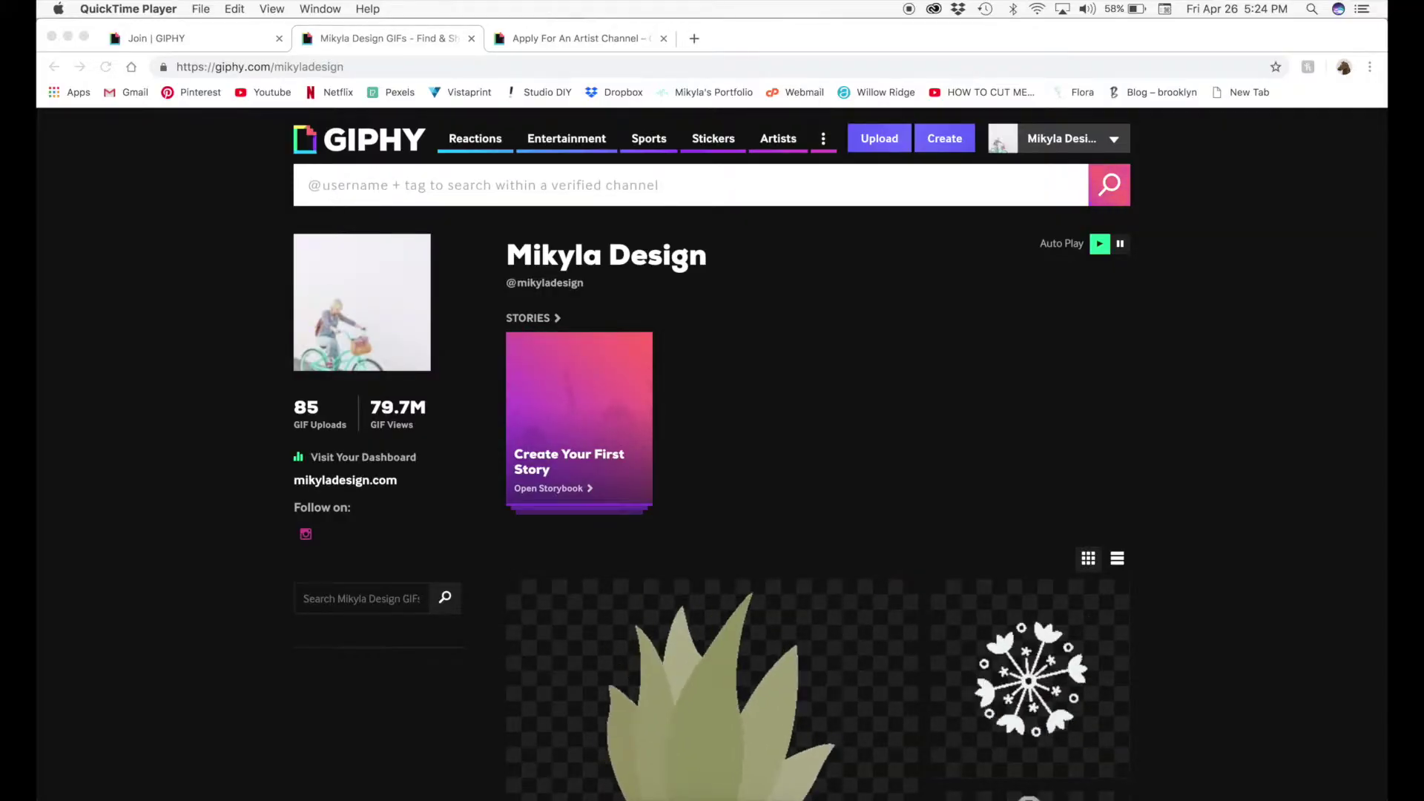
- Browse the uploaded stickers on the Mikyla Design GIPHY channel
scroll(1191, 591, "down", 15)
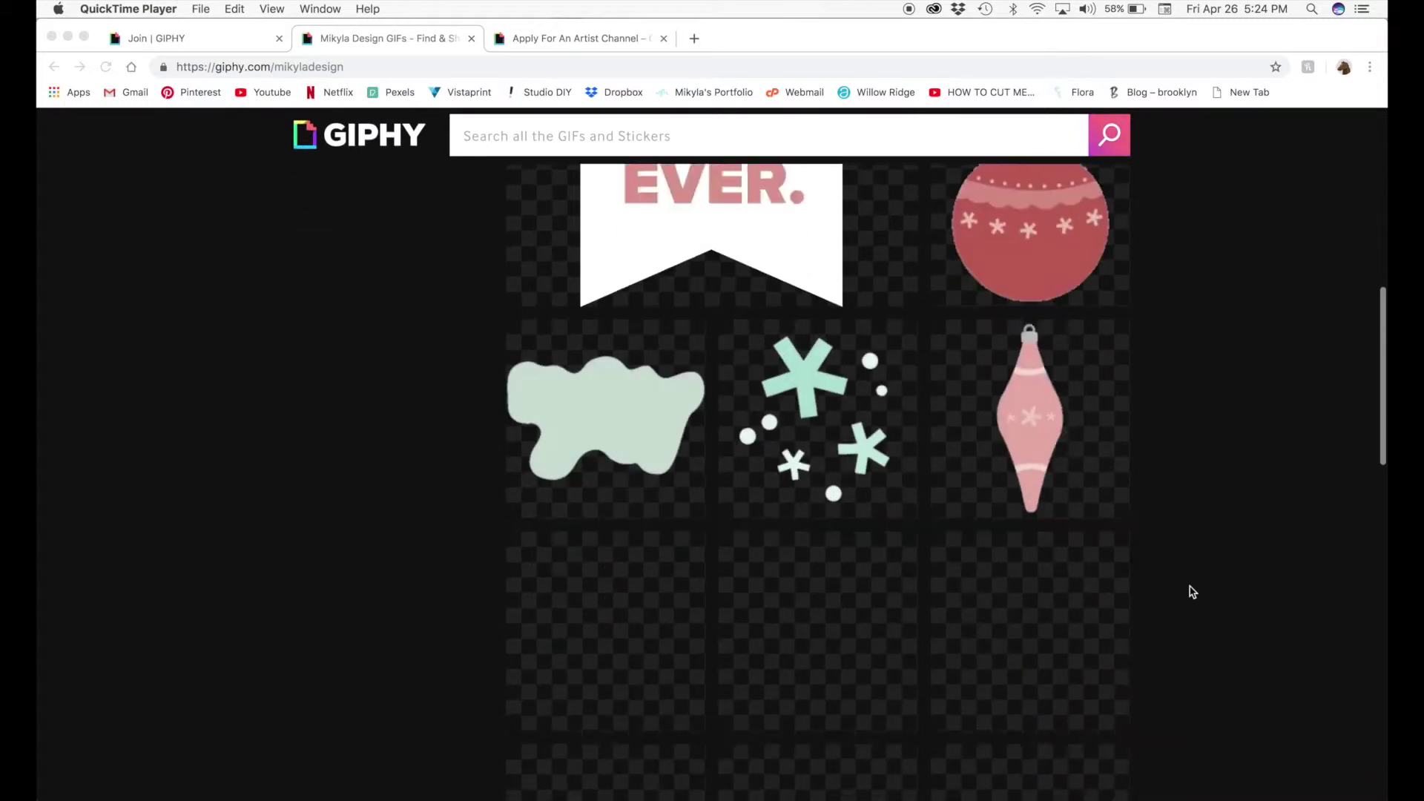
scroll(1192, 591, "down", 8)
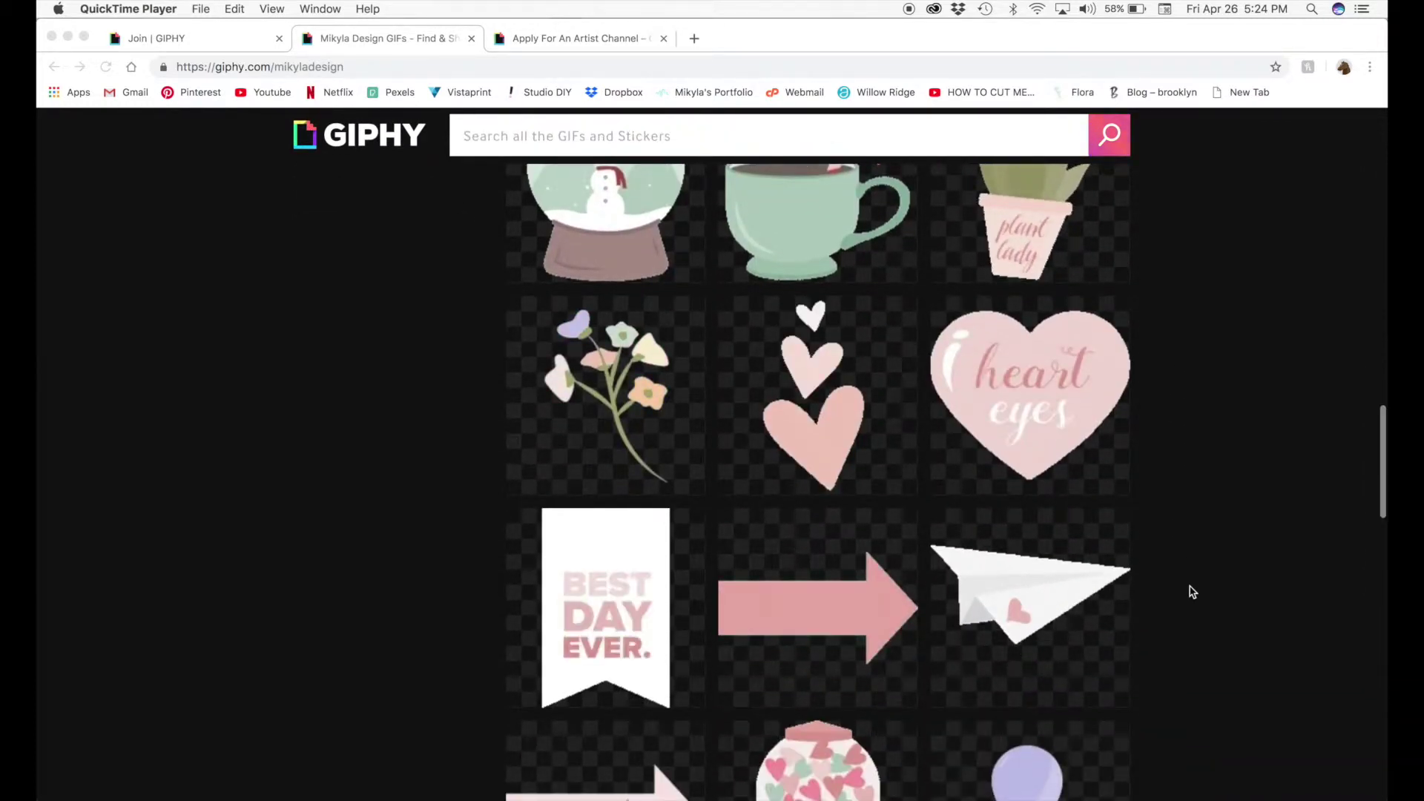
scroll(1191, 591, "down", 4)
scroll(1192, 591, "down", 10)
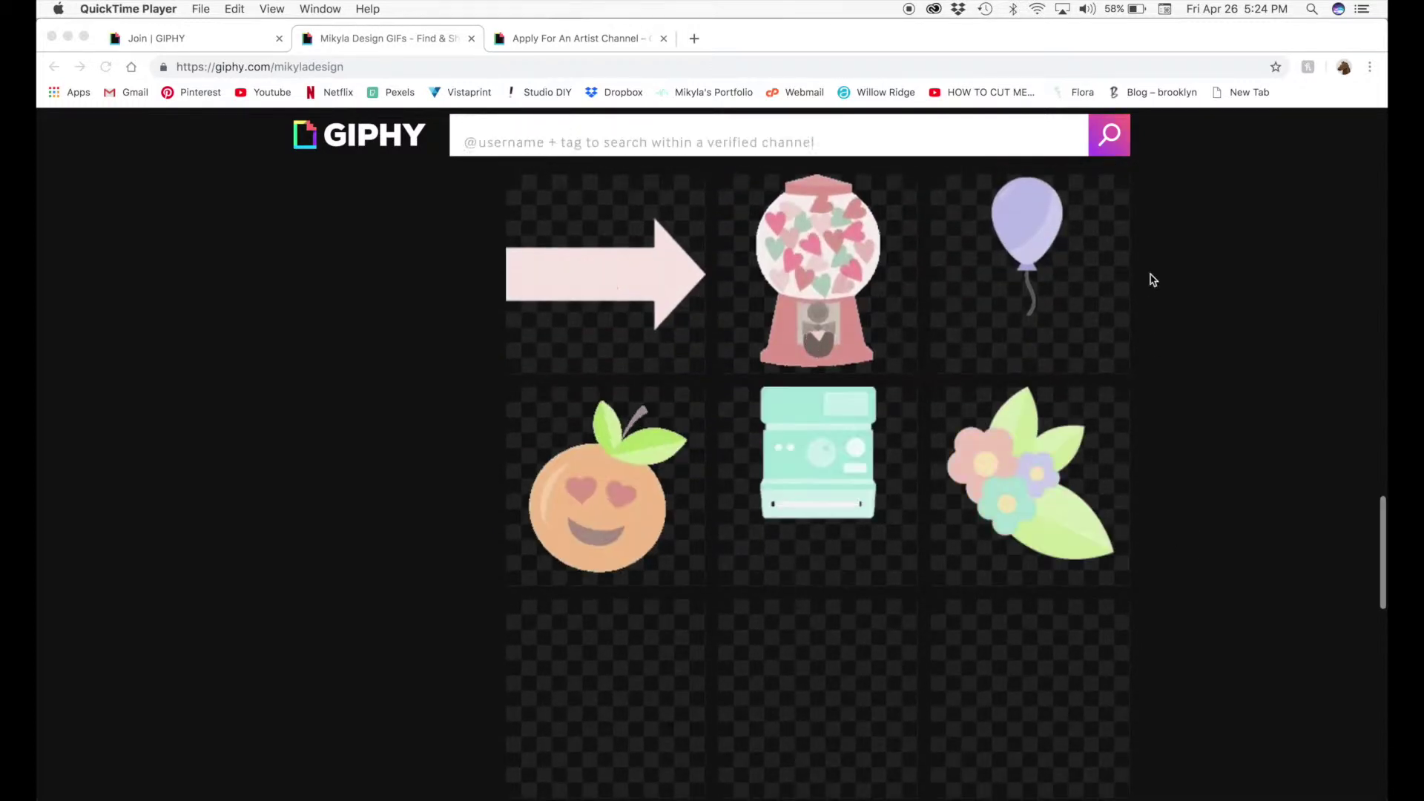
scroll(1135, 397, "up", 3)
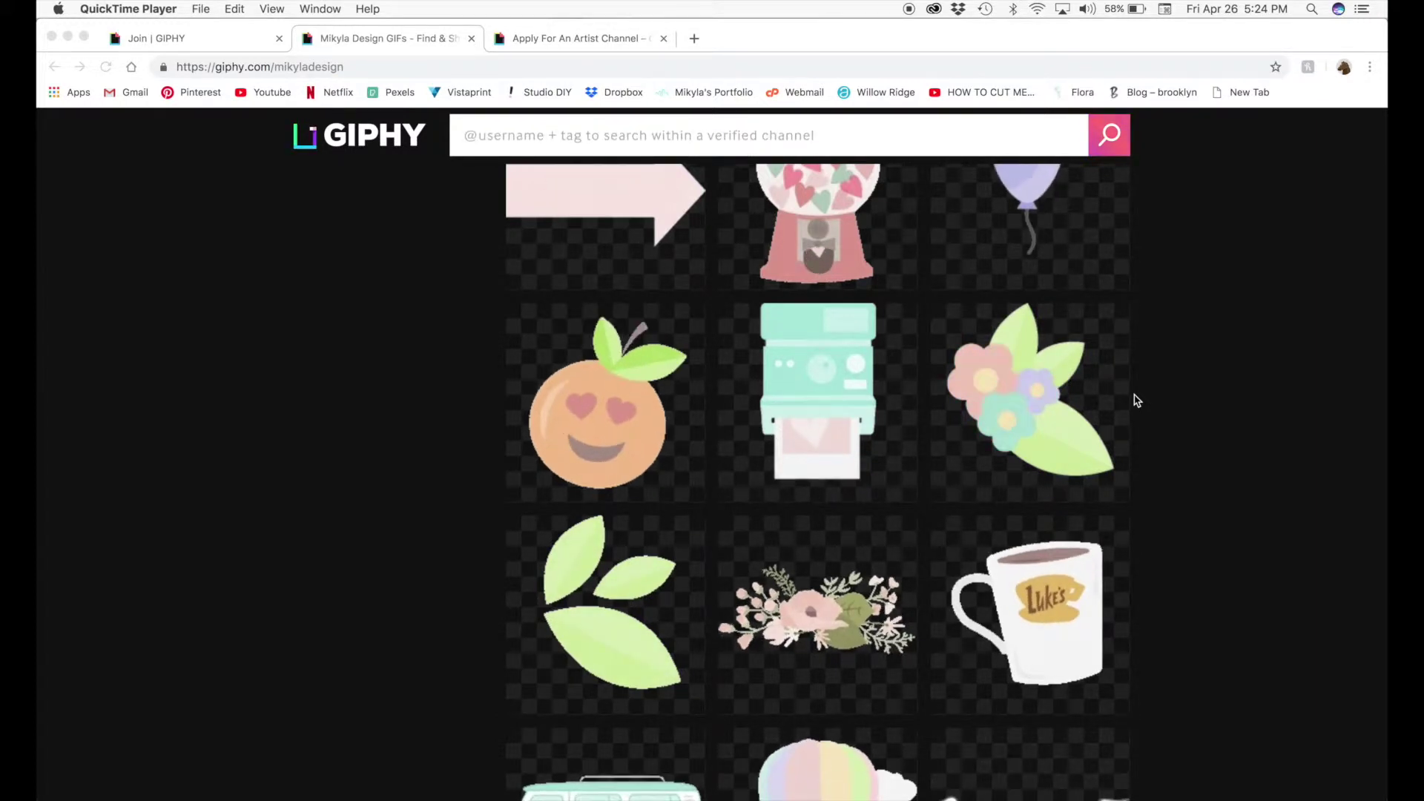
scroll(1137, 401, "up", 6)
scroll(1137, 400, "up", 1)
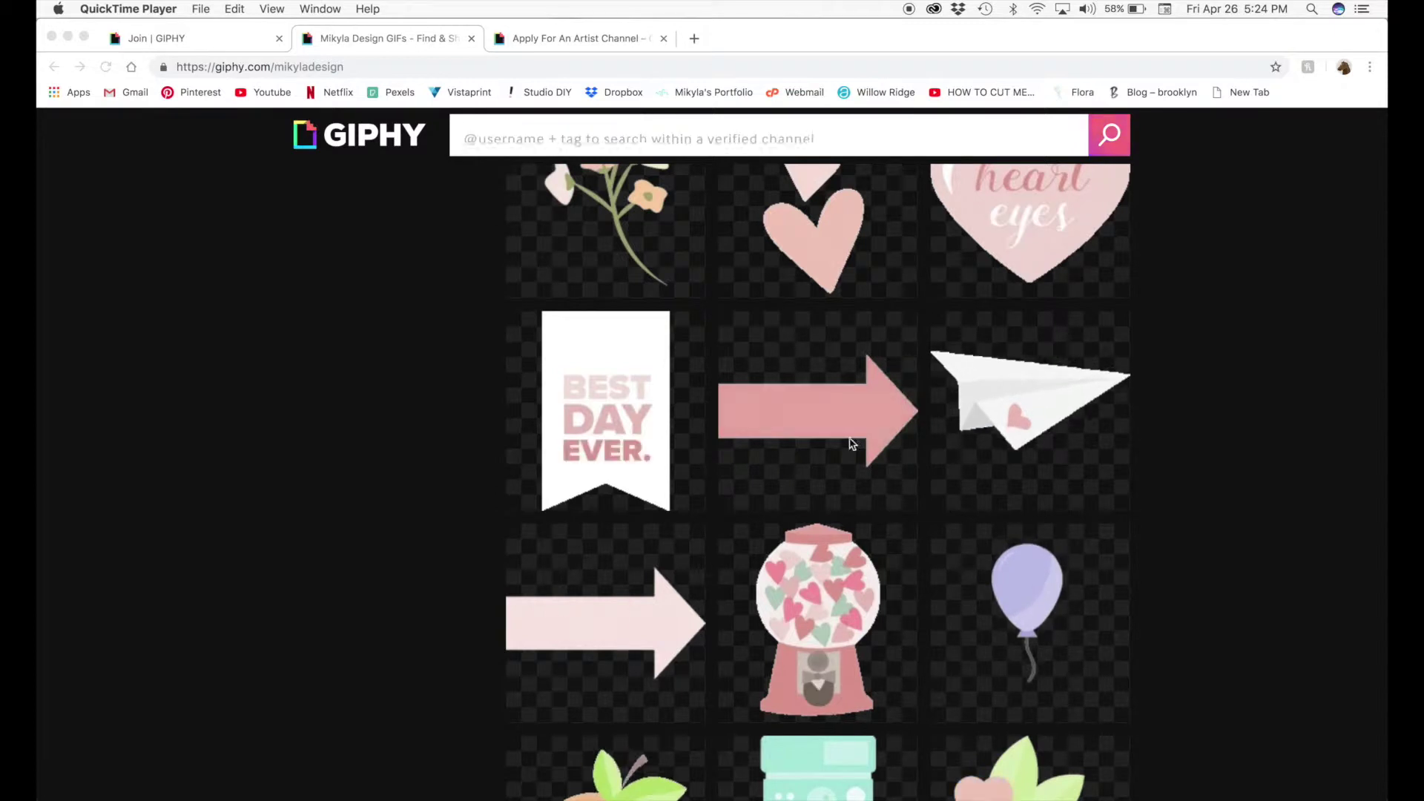
scroll(763, 359, "up", 5)
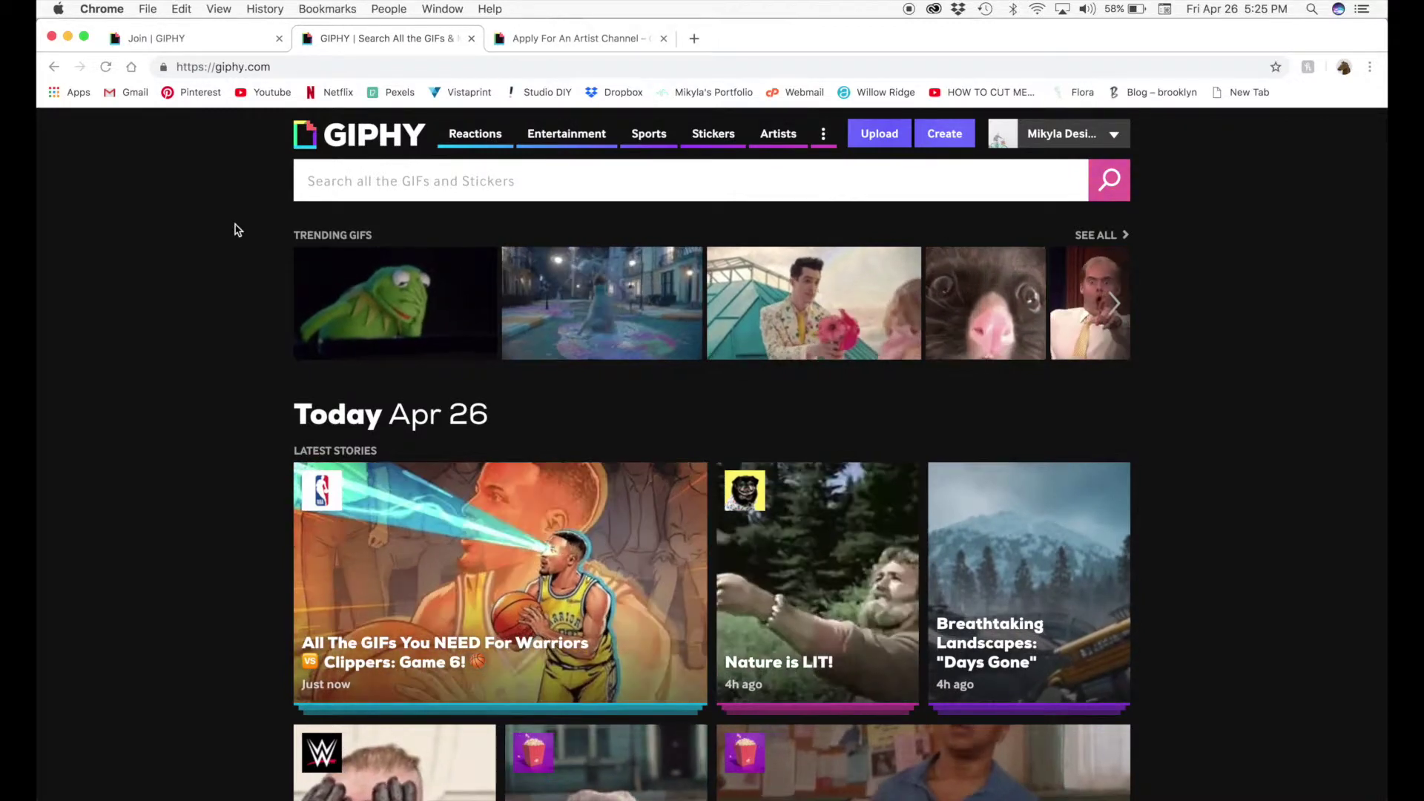
- Switch to Illustrator and view the artboard with the three four-pointed stars
key("super+Tab")
key("super+Tab")
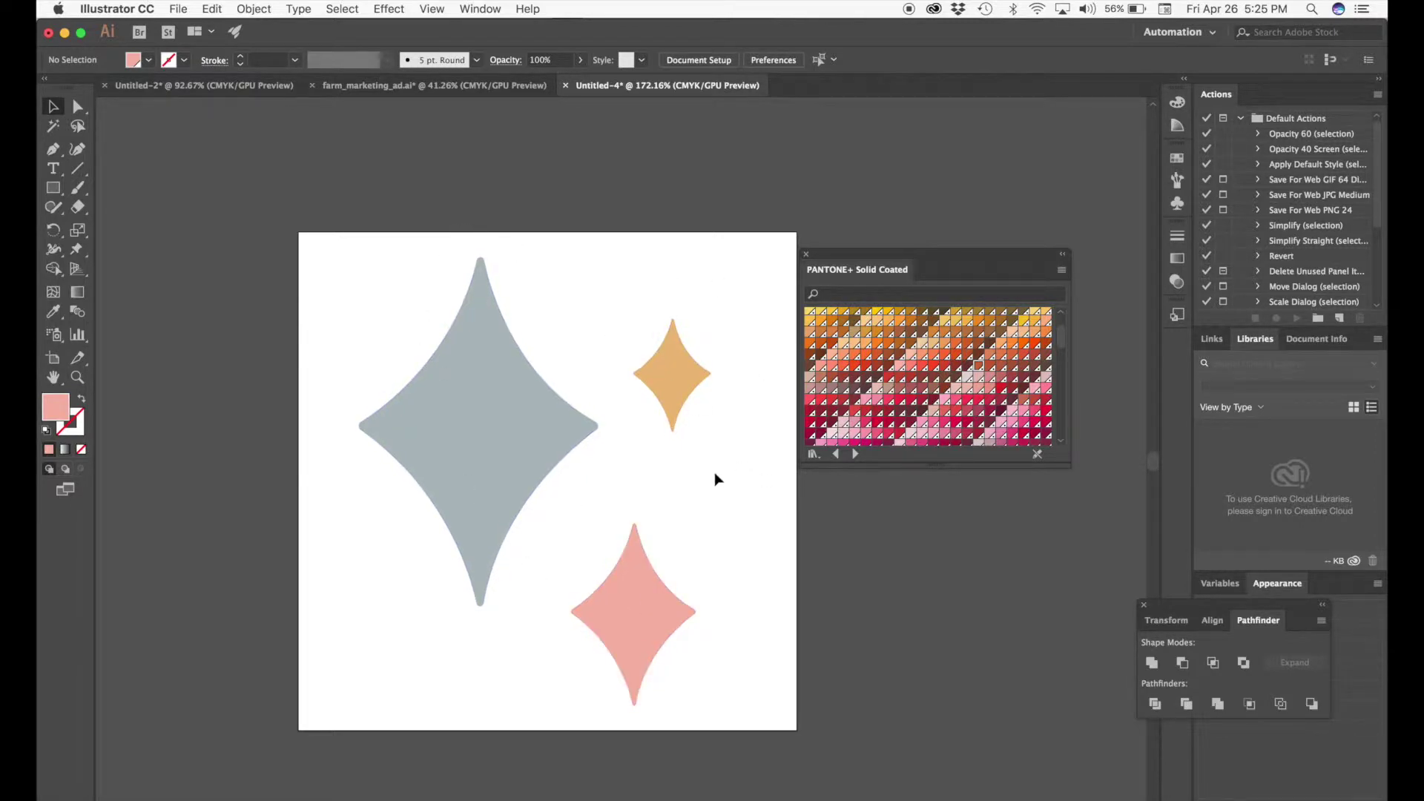
scroll(613, 251, "right", 3)
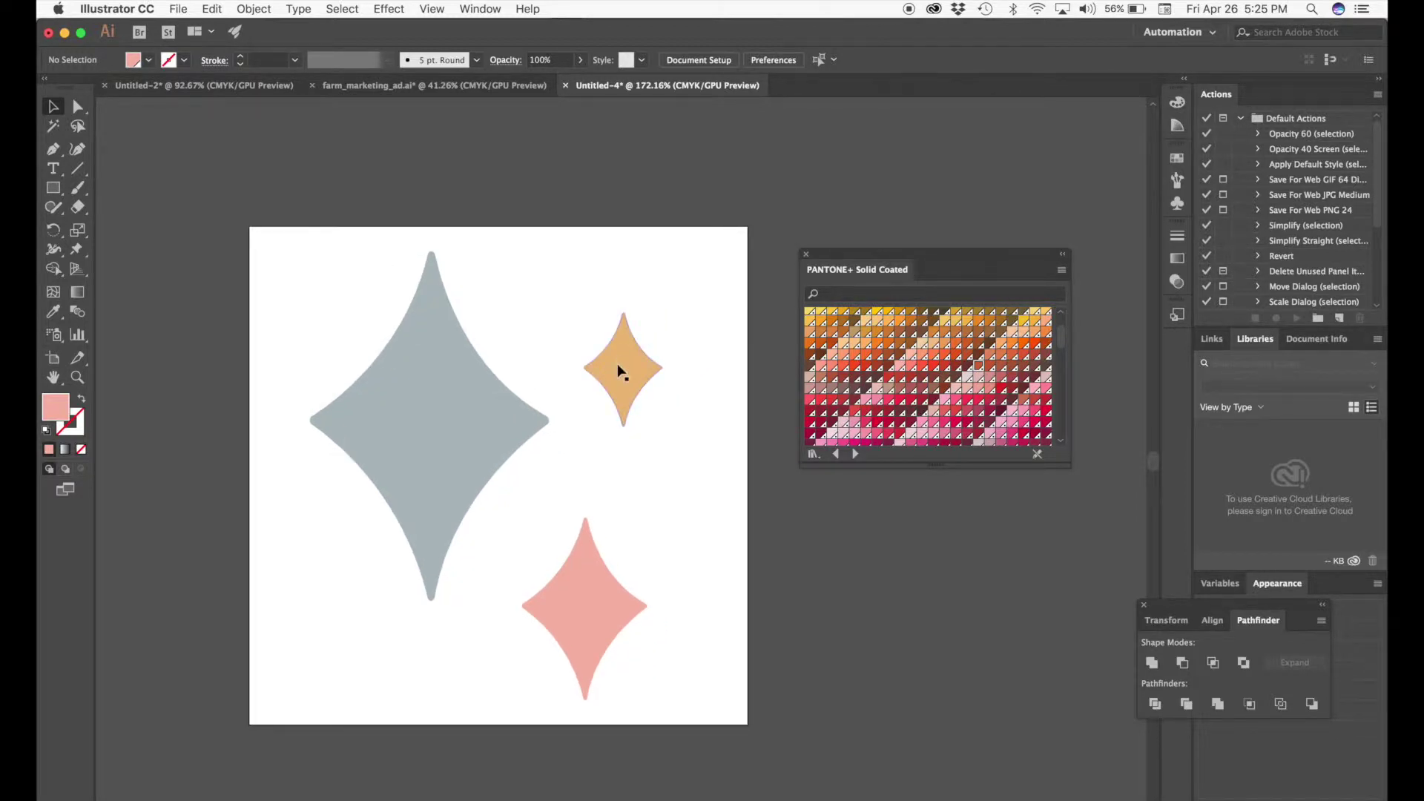
- Draw a small curved four-pointed star beside the large grey one with the Pen tool, and delete it
left_click(52, 149)
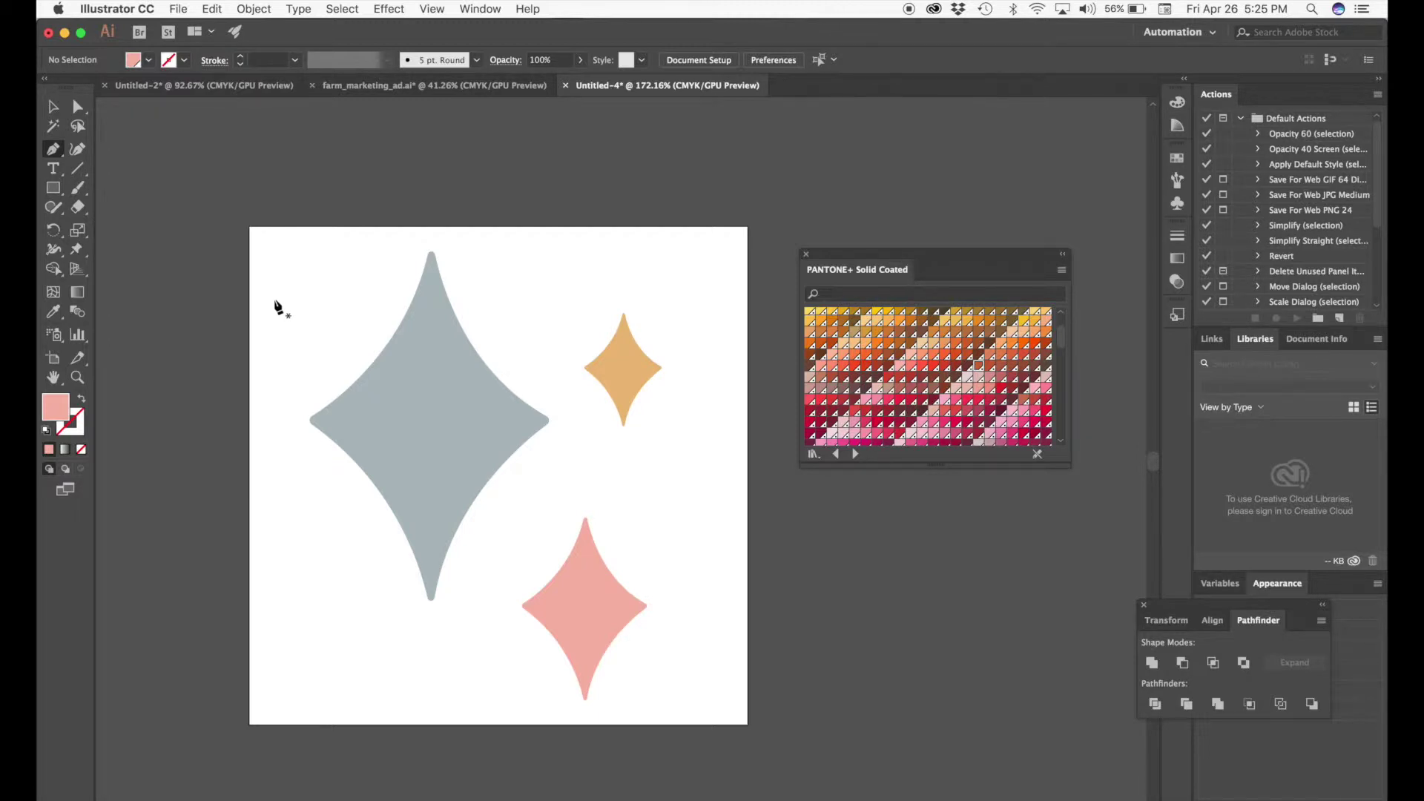
left_click(272, 299)
left_click(317, 225)
left_click_drag(318, 225, 316, 217)
left_click(314, 252)
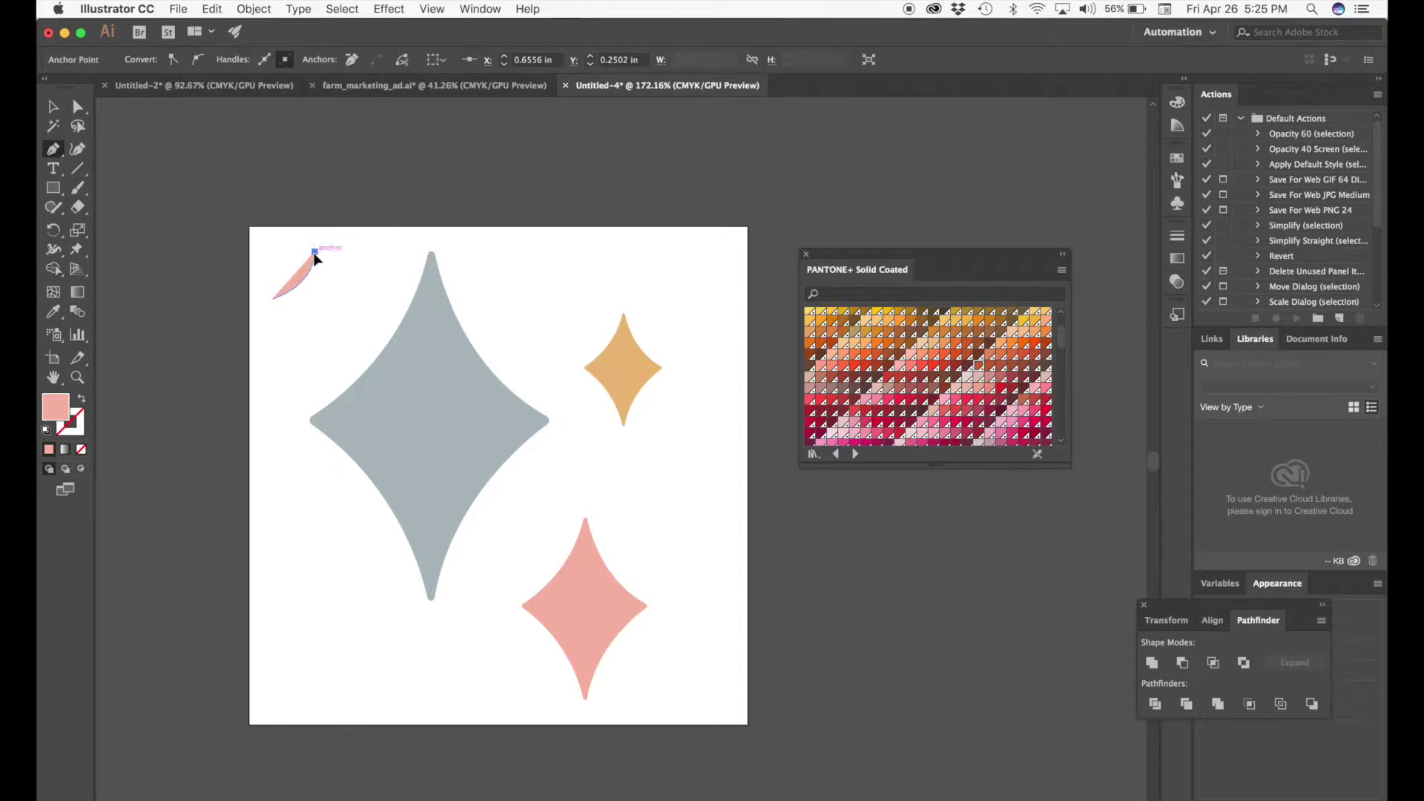
mouse_move(340, 300)
left_mouse_down()
mouse_move(342, 288)
mouse_move(368, 304)
mouse_move(340, 308)
left_mouse_up()
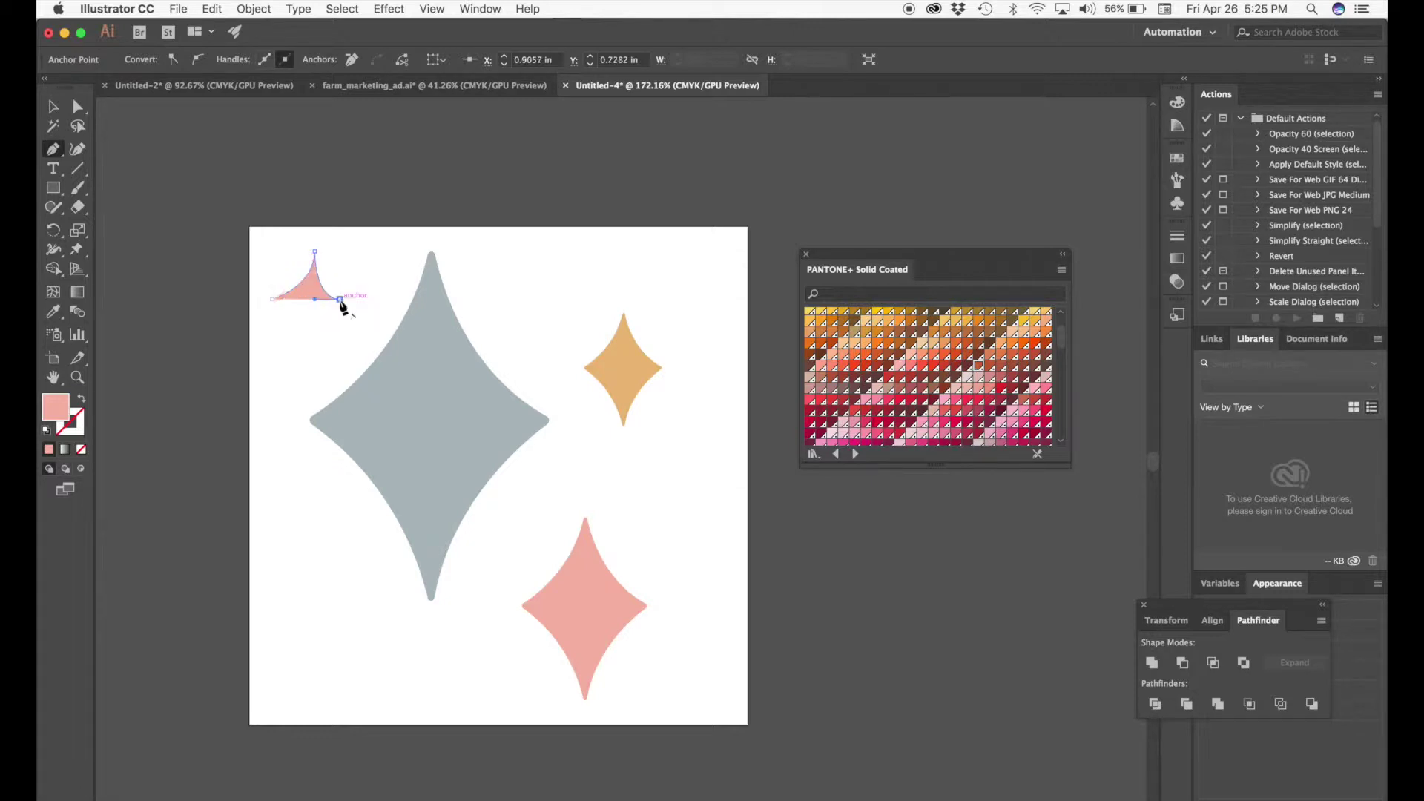
left_click_drag(310, 363, 309, 389)
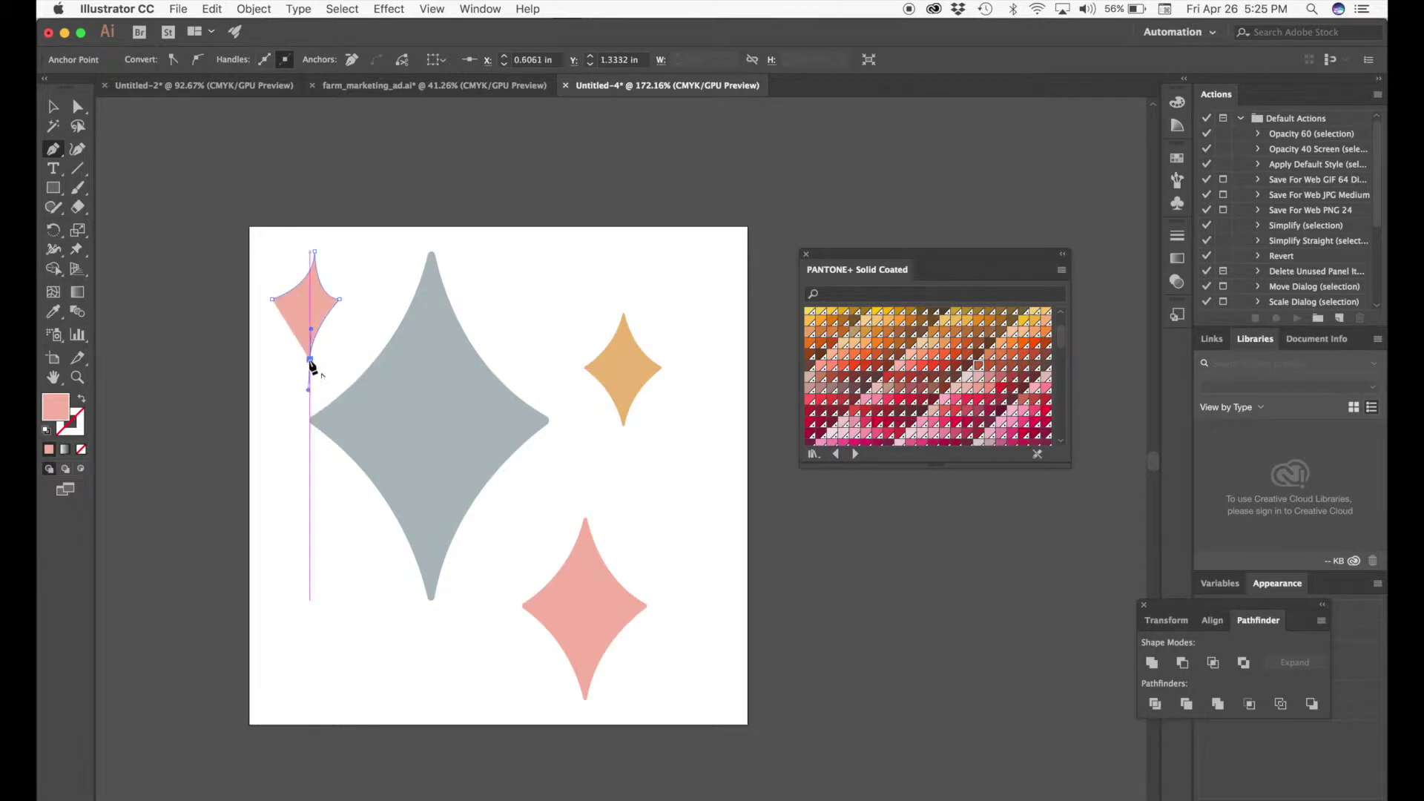
key("v")
key("BackSpace")
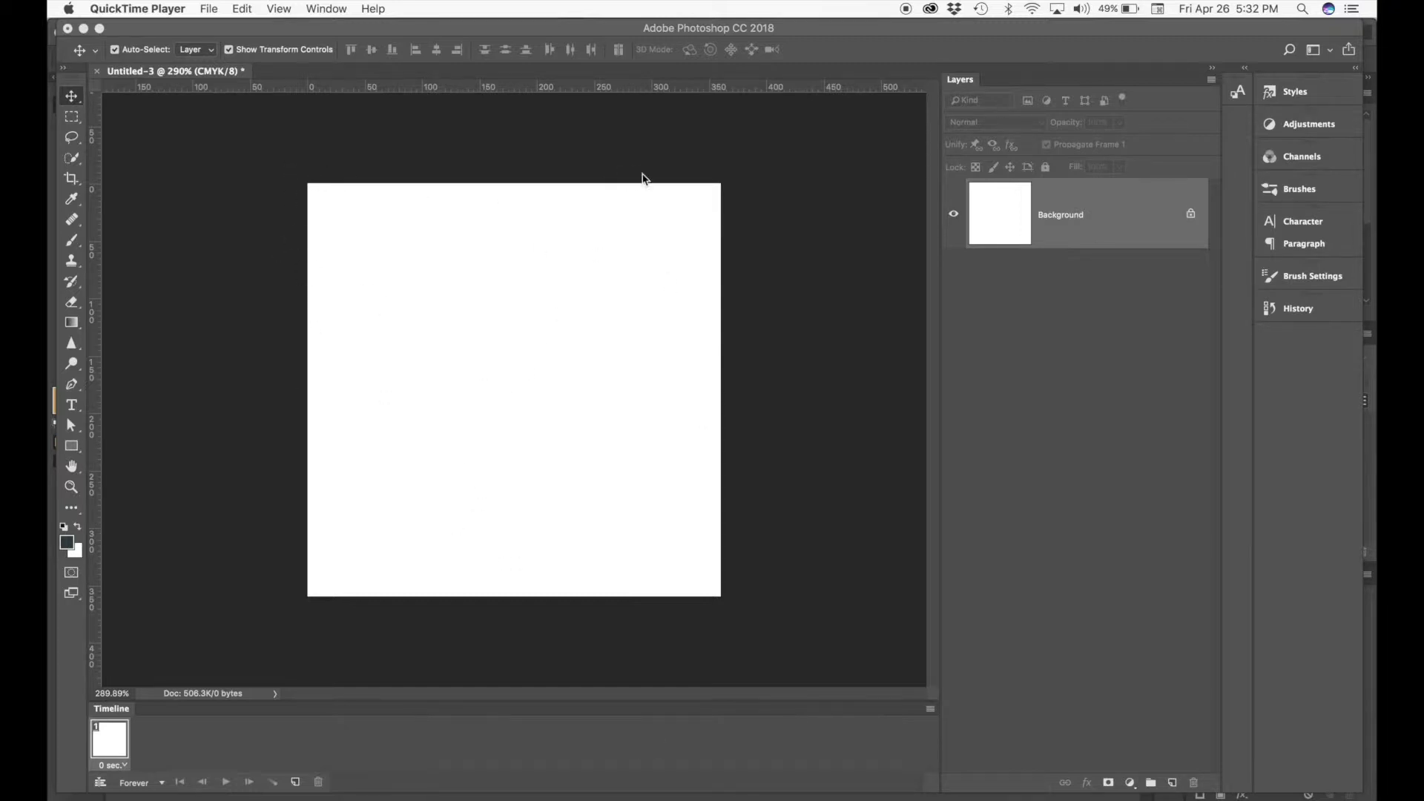
- Copy the large grey star from Illustrator and paste it into the blank Photoshop document as a smart object
left_click(455, 634)
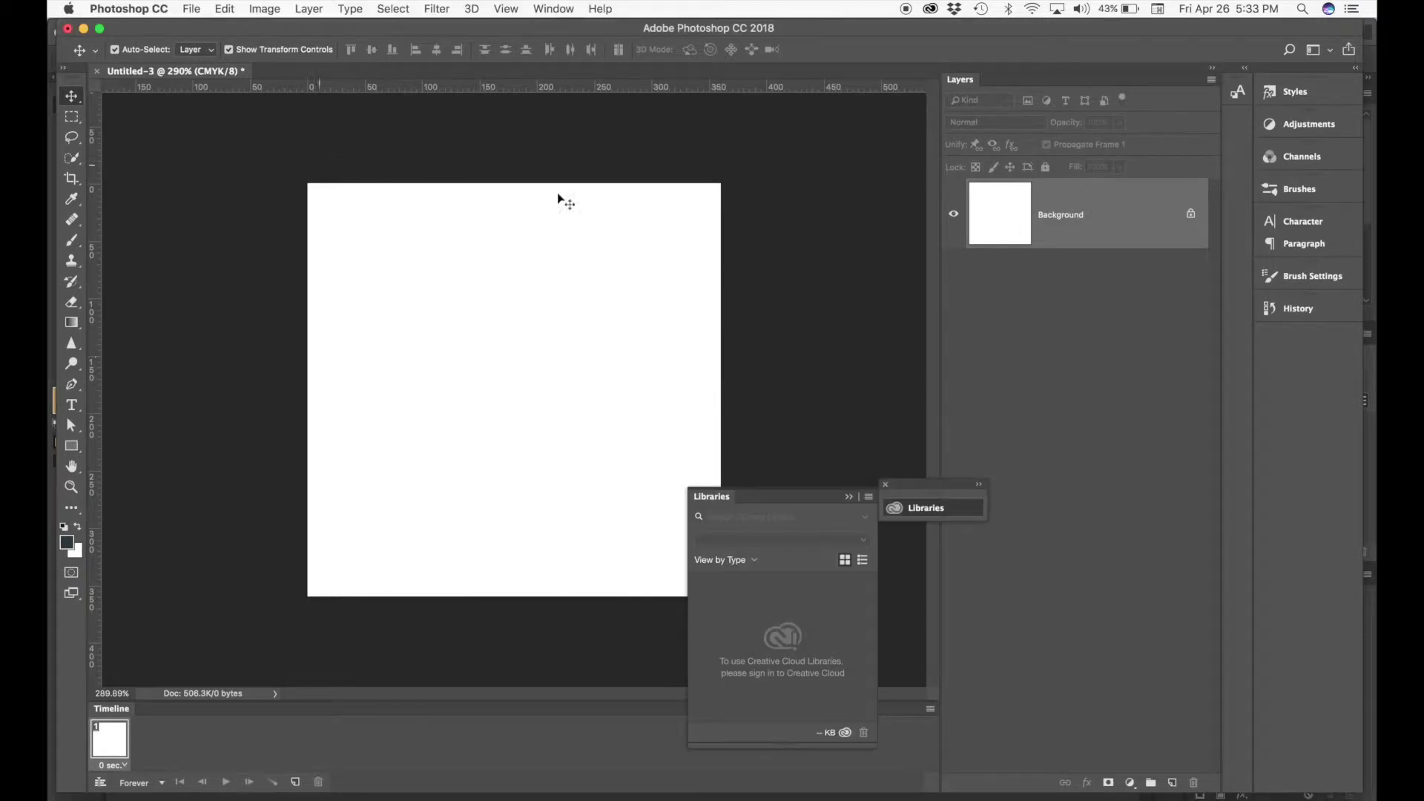
key("super+Tab")
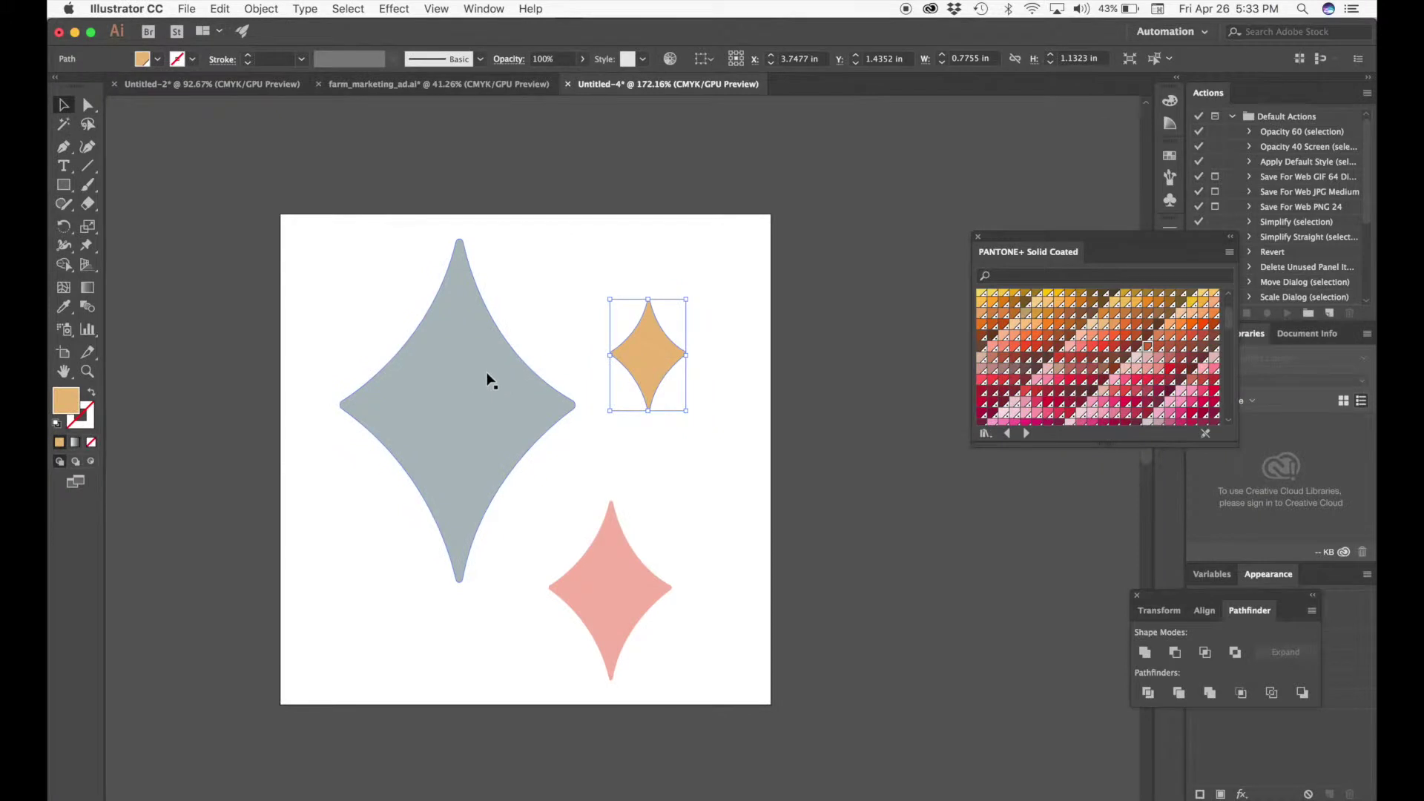
left_click(474, 407)
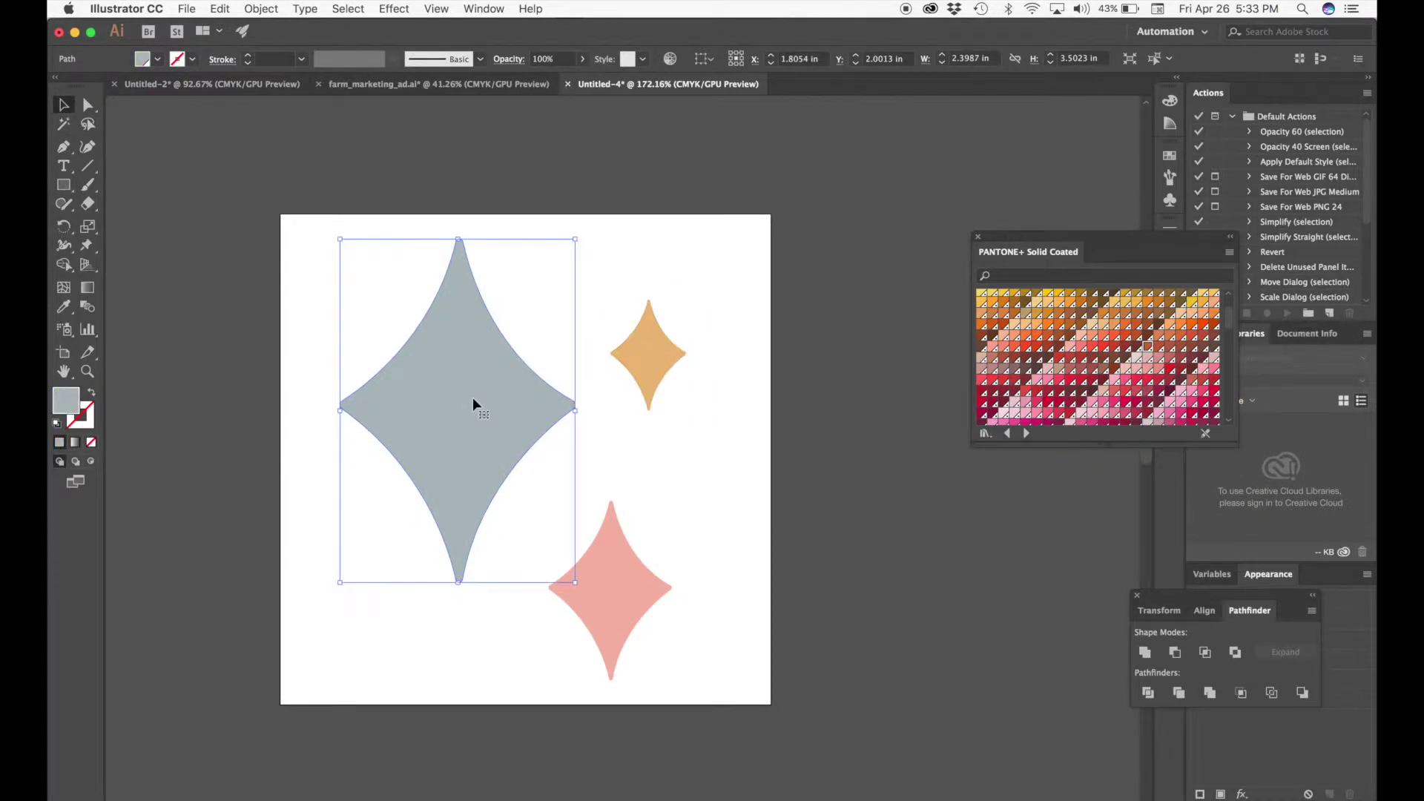
key("super+Tab")
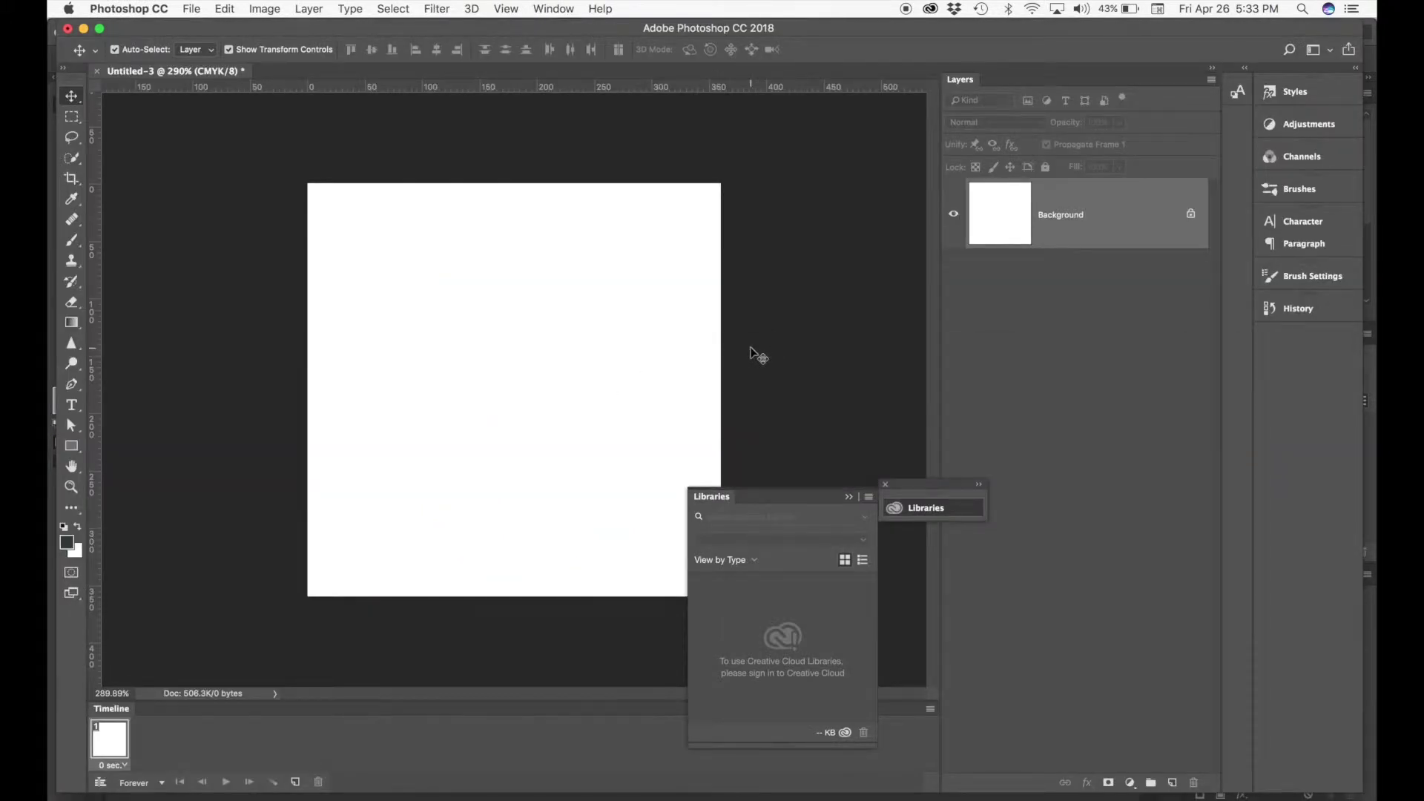
key("super+v")
left_click(706, 293)
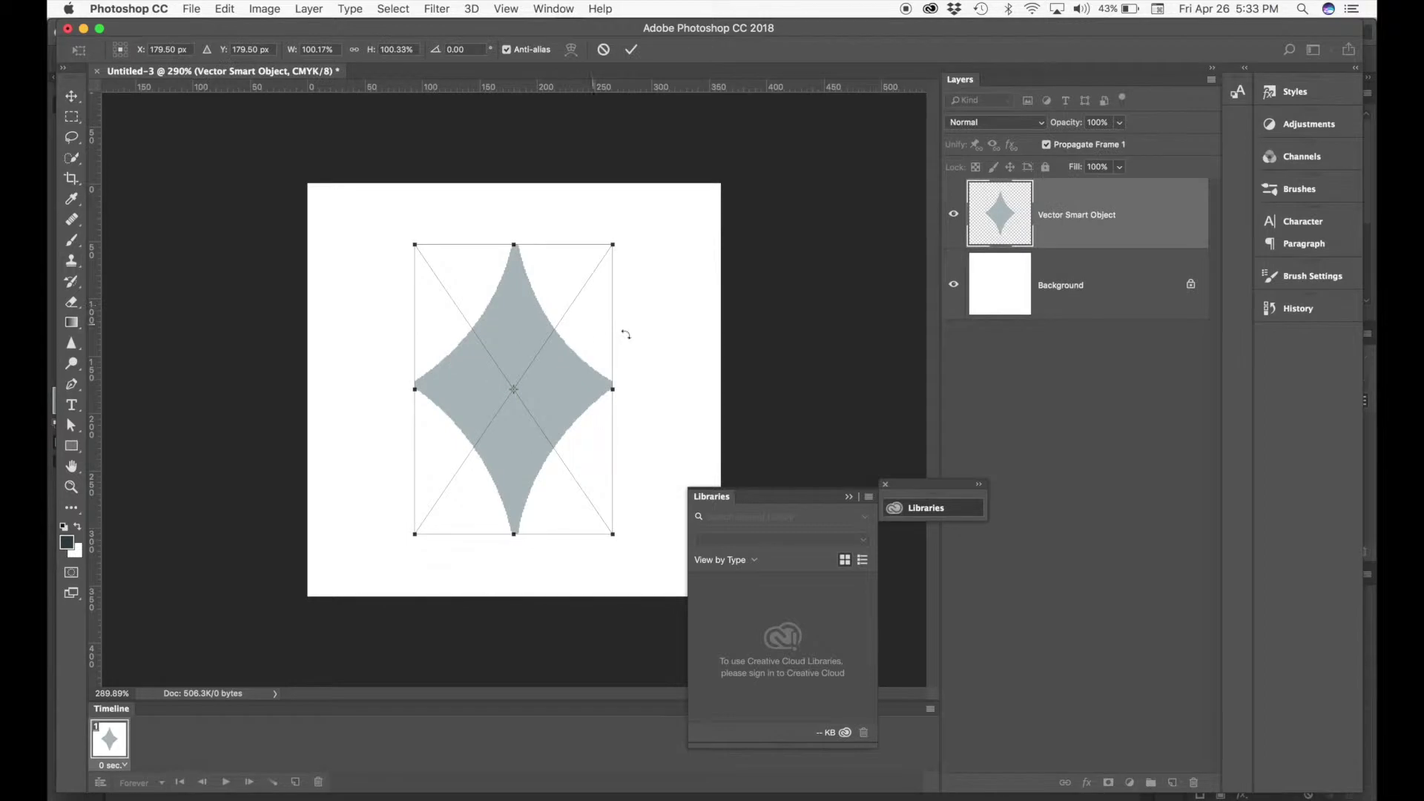
key("Return")
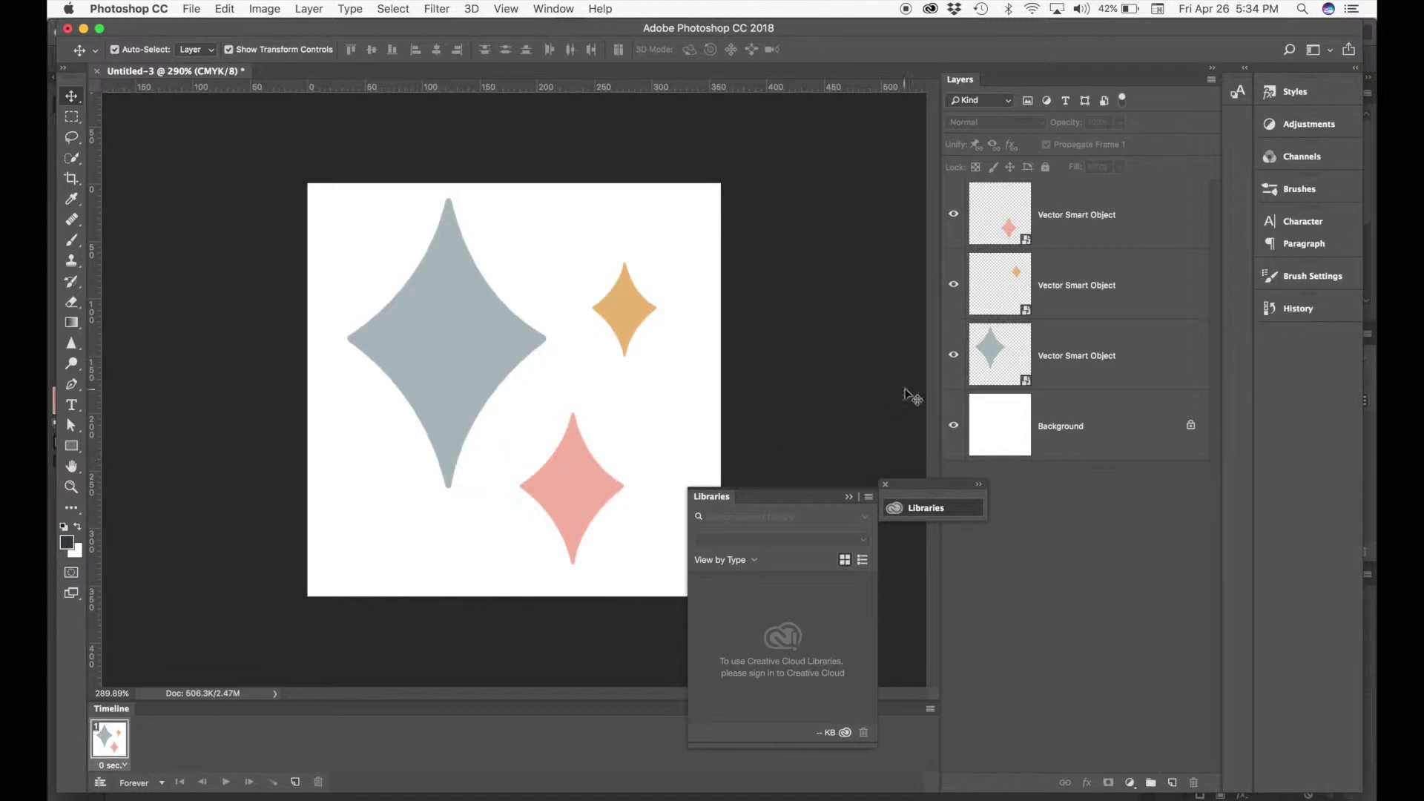
- Delete the white Background layer so the canvas is transparent behind the three stars
left_click(1122, 428)
left_click(1192, 783)
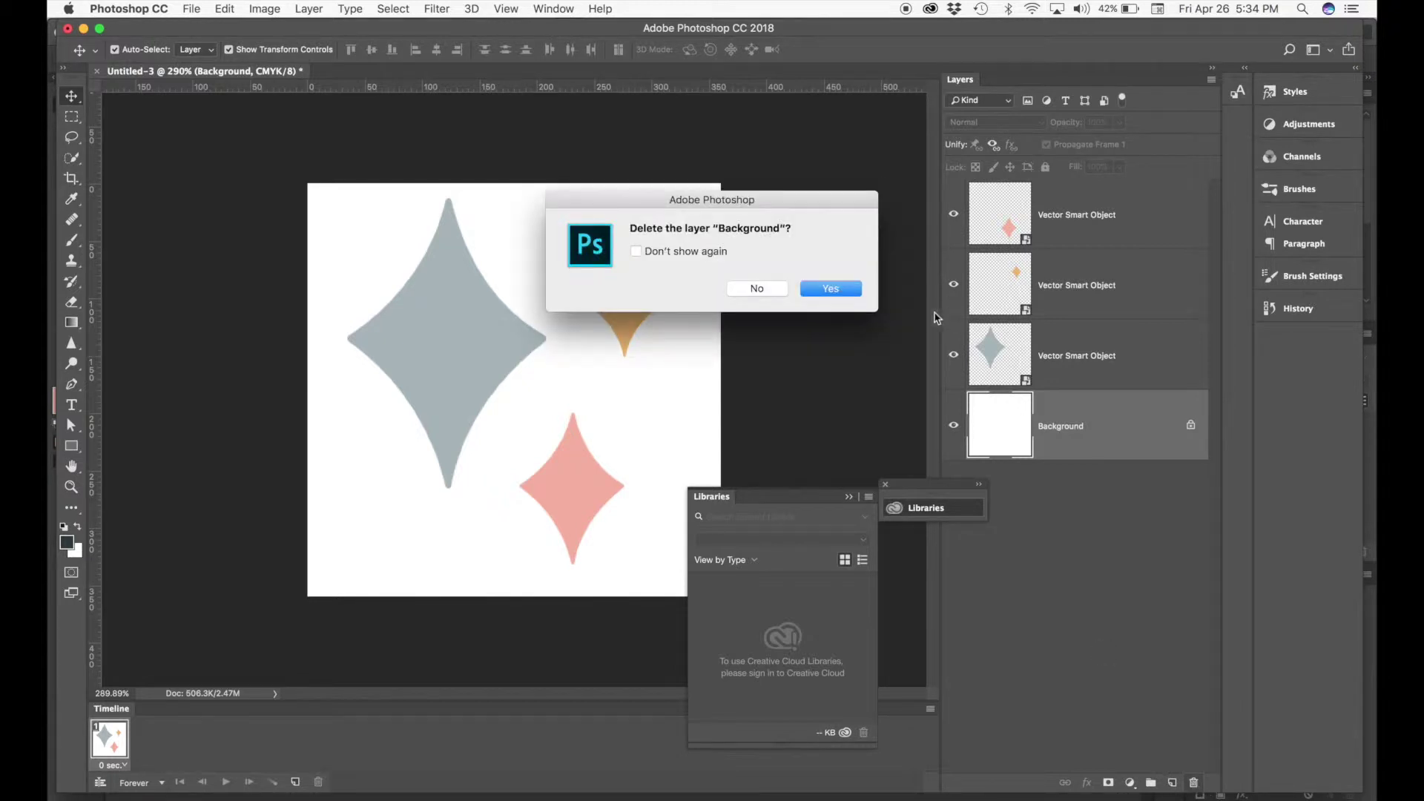
left_click(832, 291)
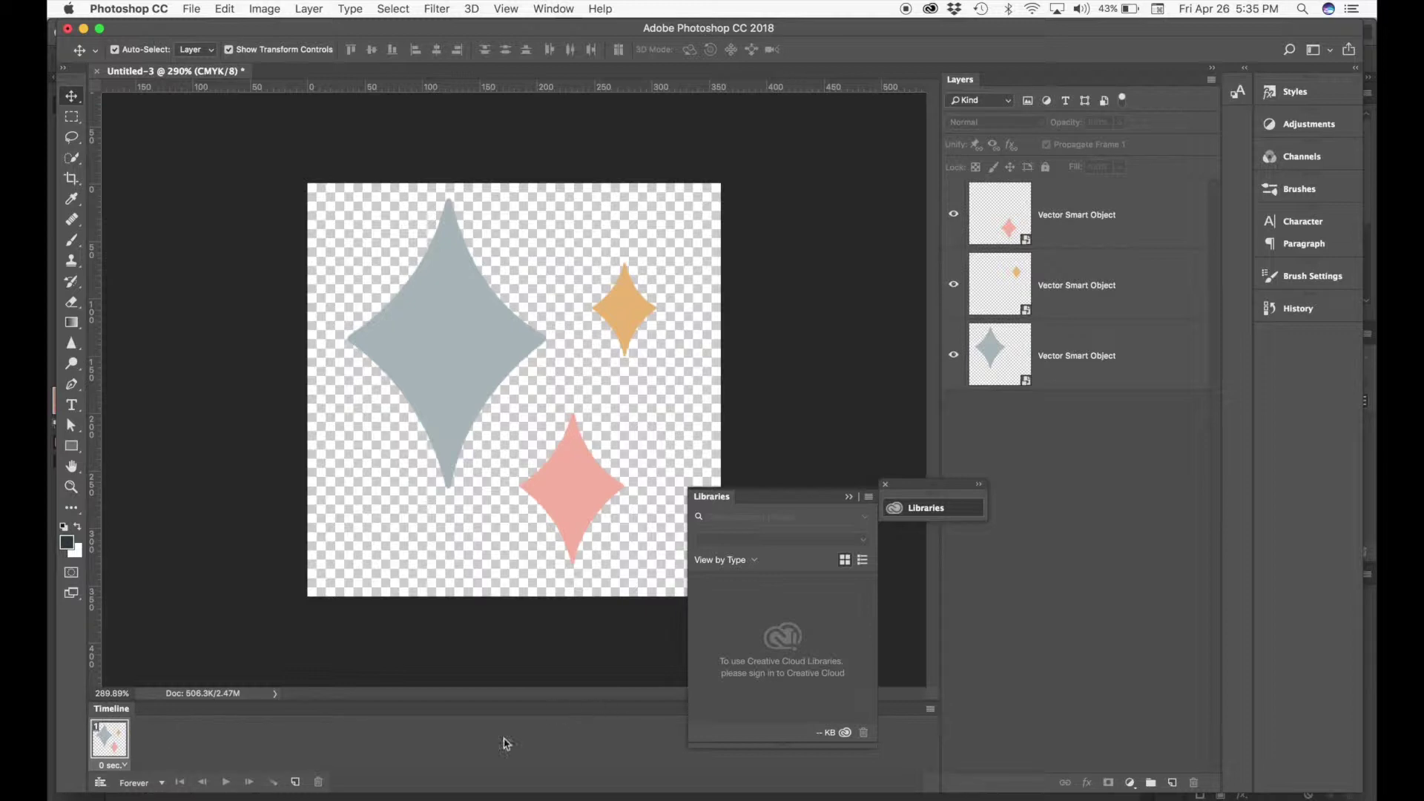
- Find the Timeline command through the Help search and duplicate the first animation frame twice
left_click(607, 9)
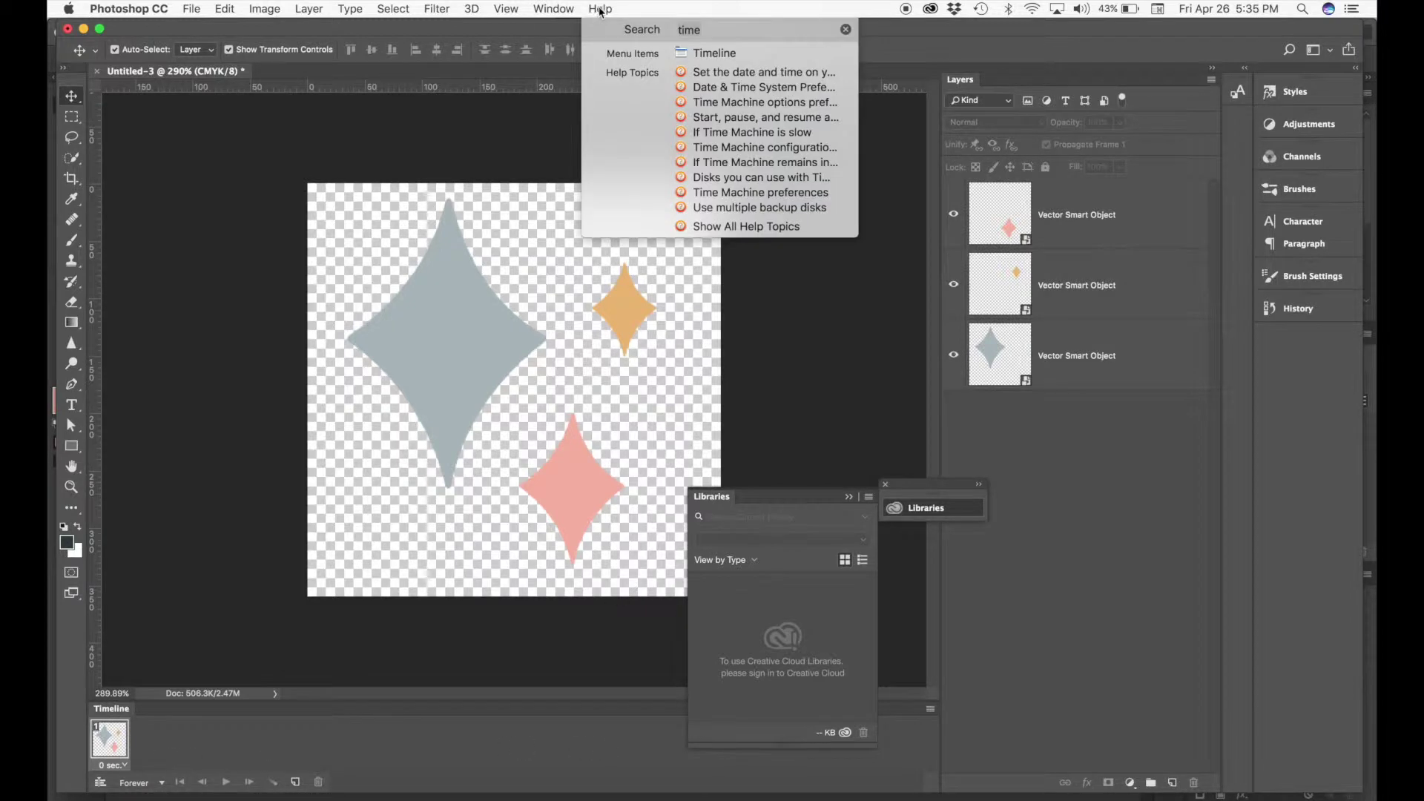
left_click(711, 54)
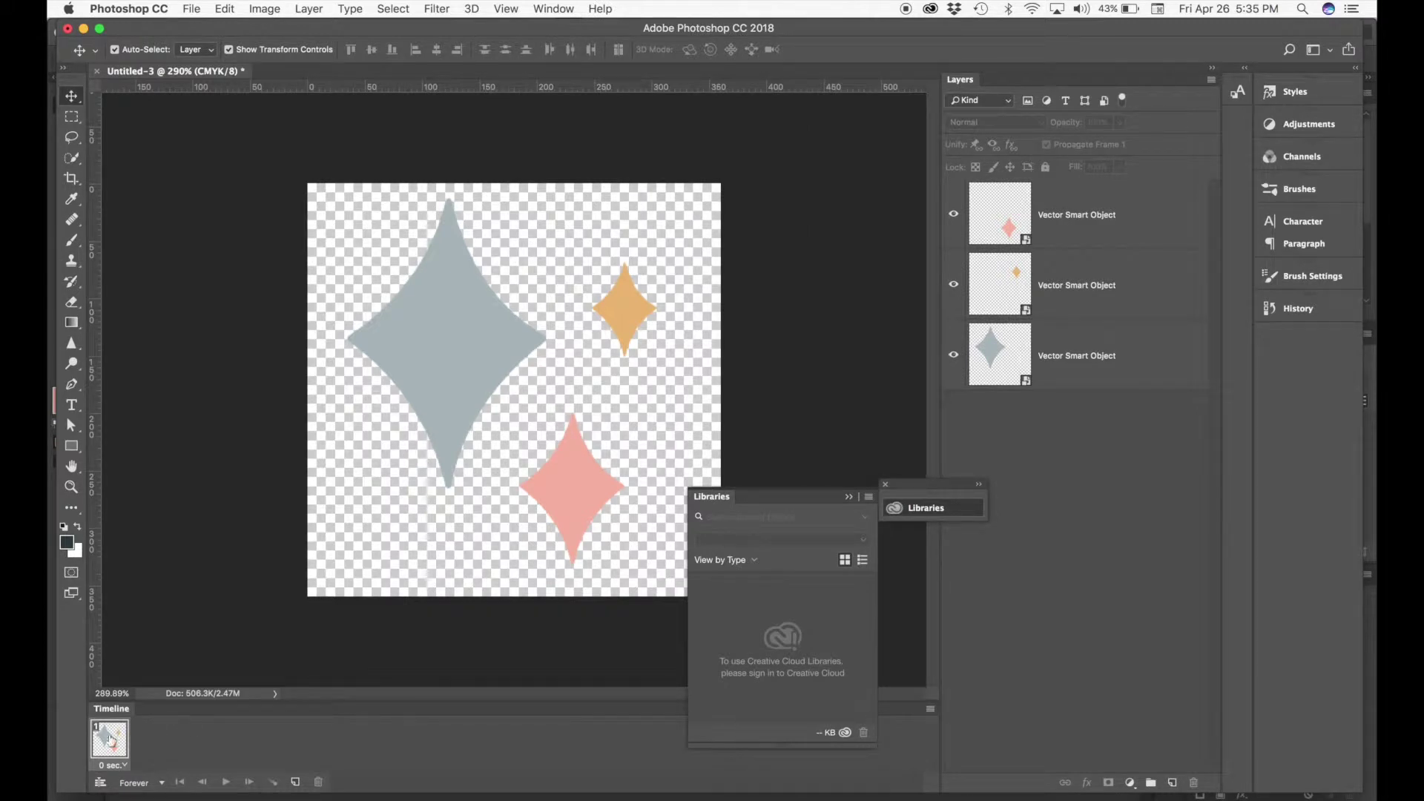
left_click(294, 782)
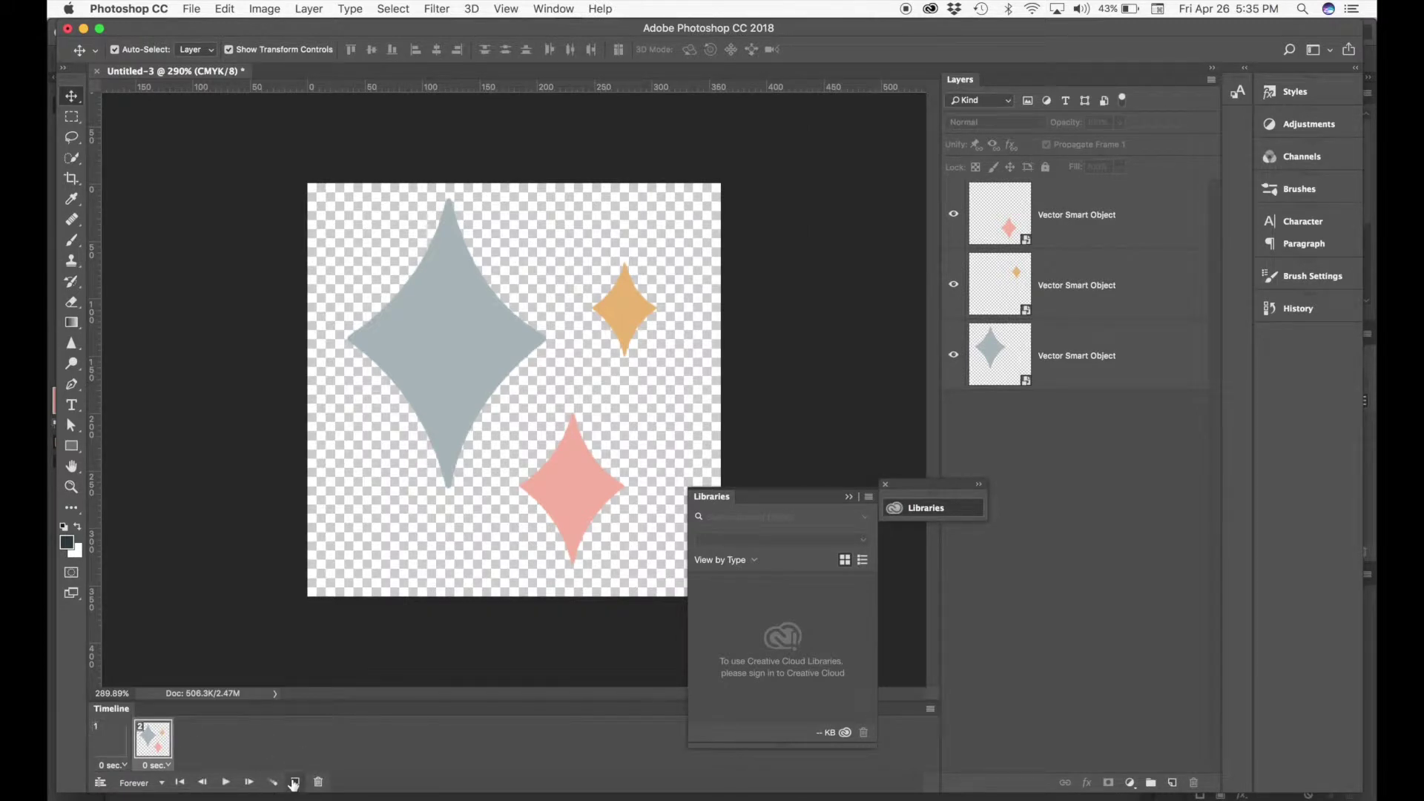
left_click(294, 782)
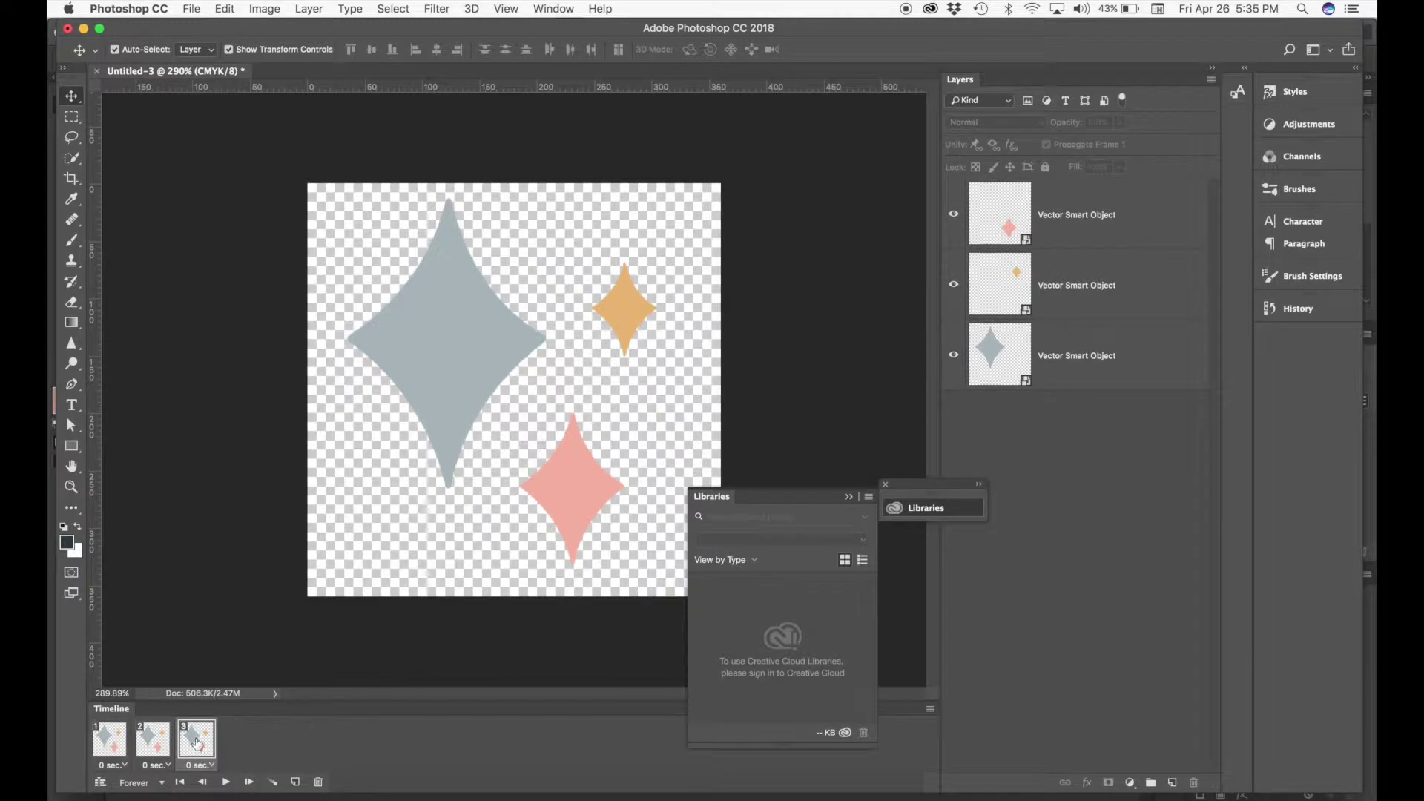
- Hide the pink star in frame 1, and in frame 2 show the pink star but hide the orange one
left_click(109, 741)
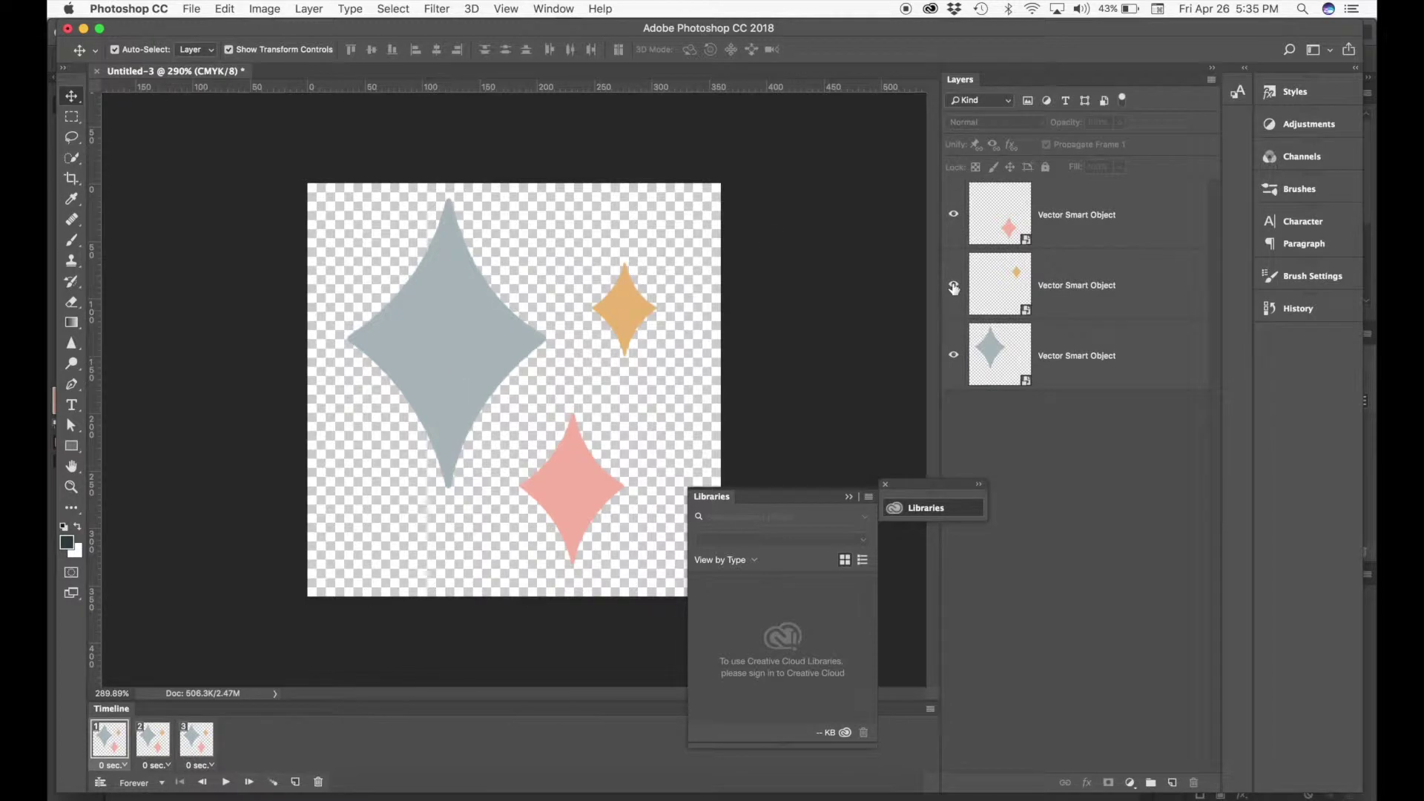
left_click(953, 214)
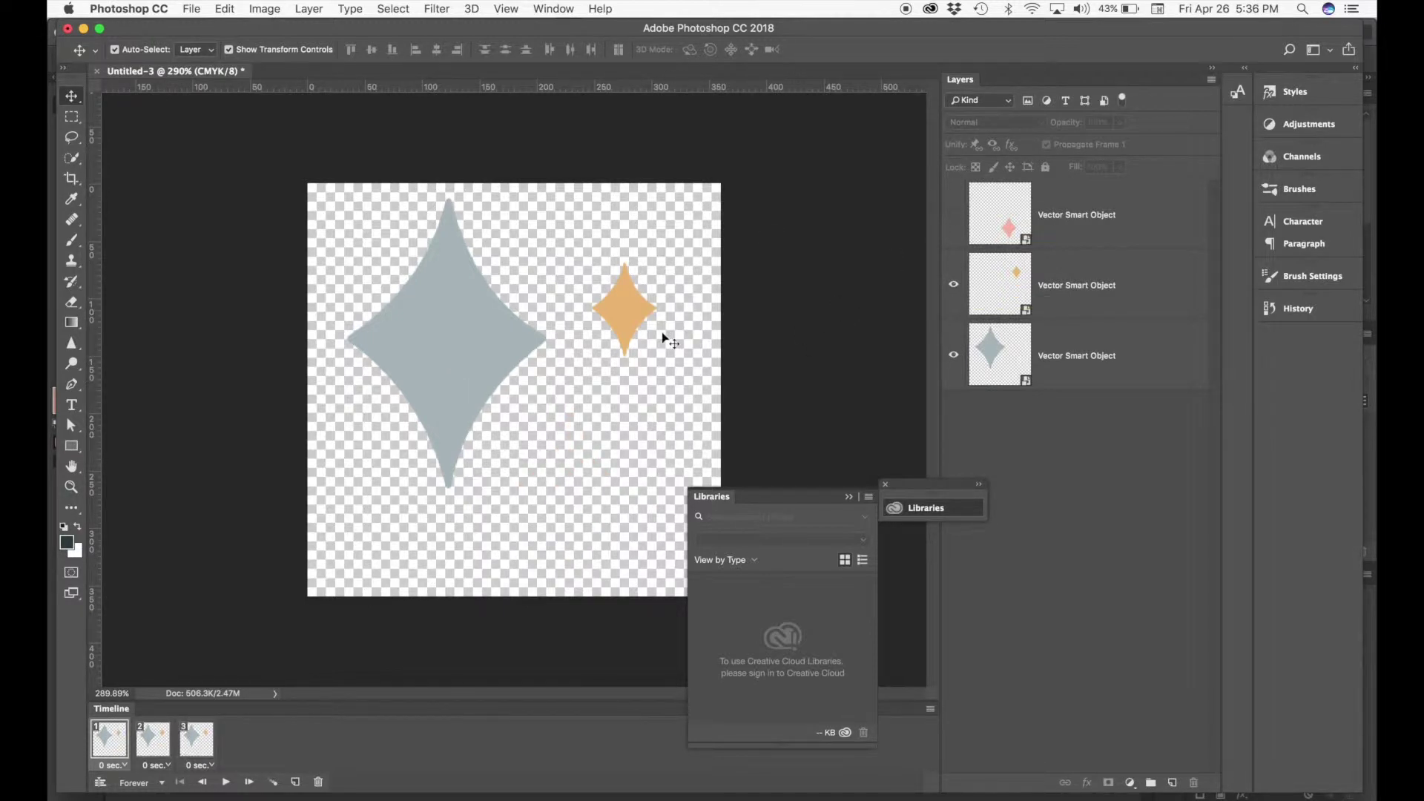
left_click(153, 739)
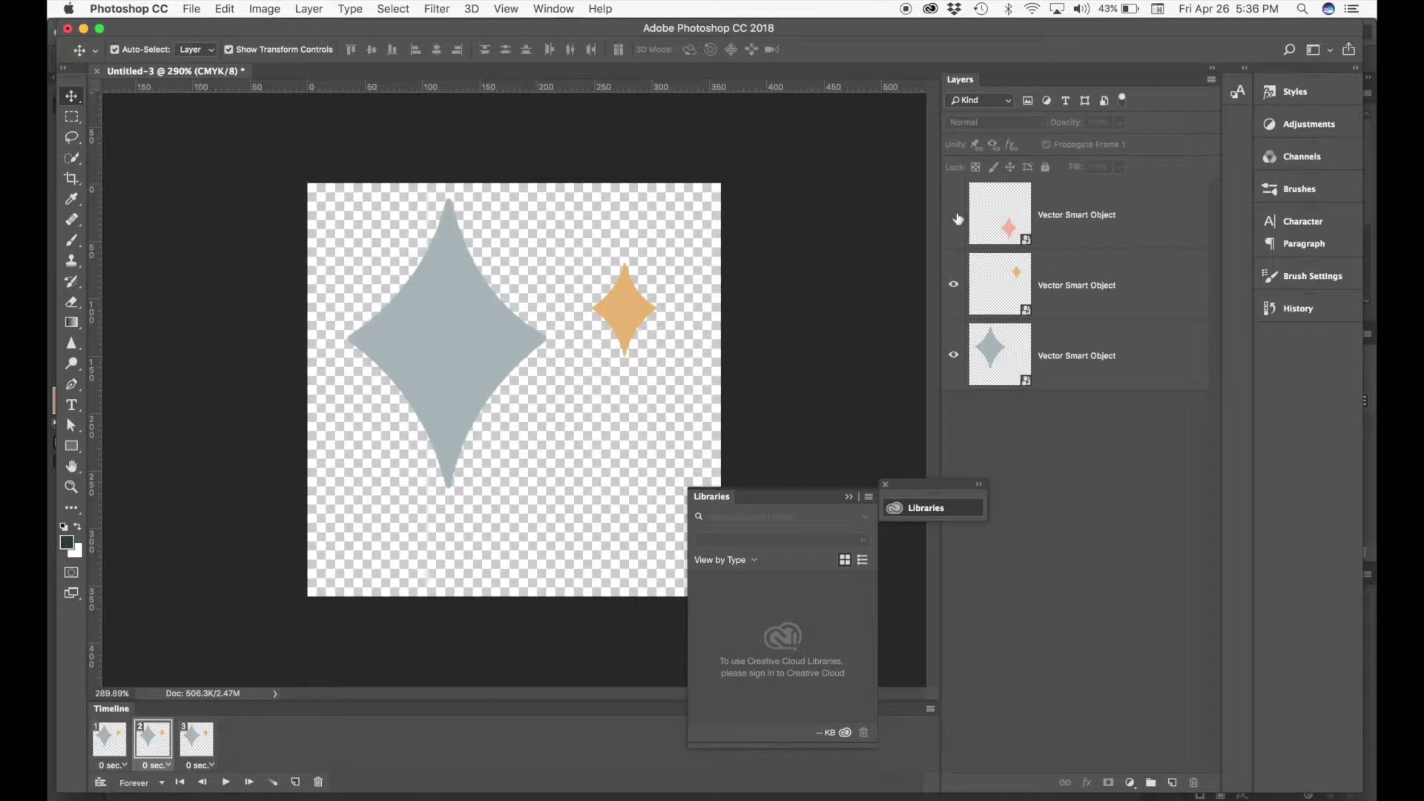
left_click(954, 216)
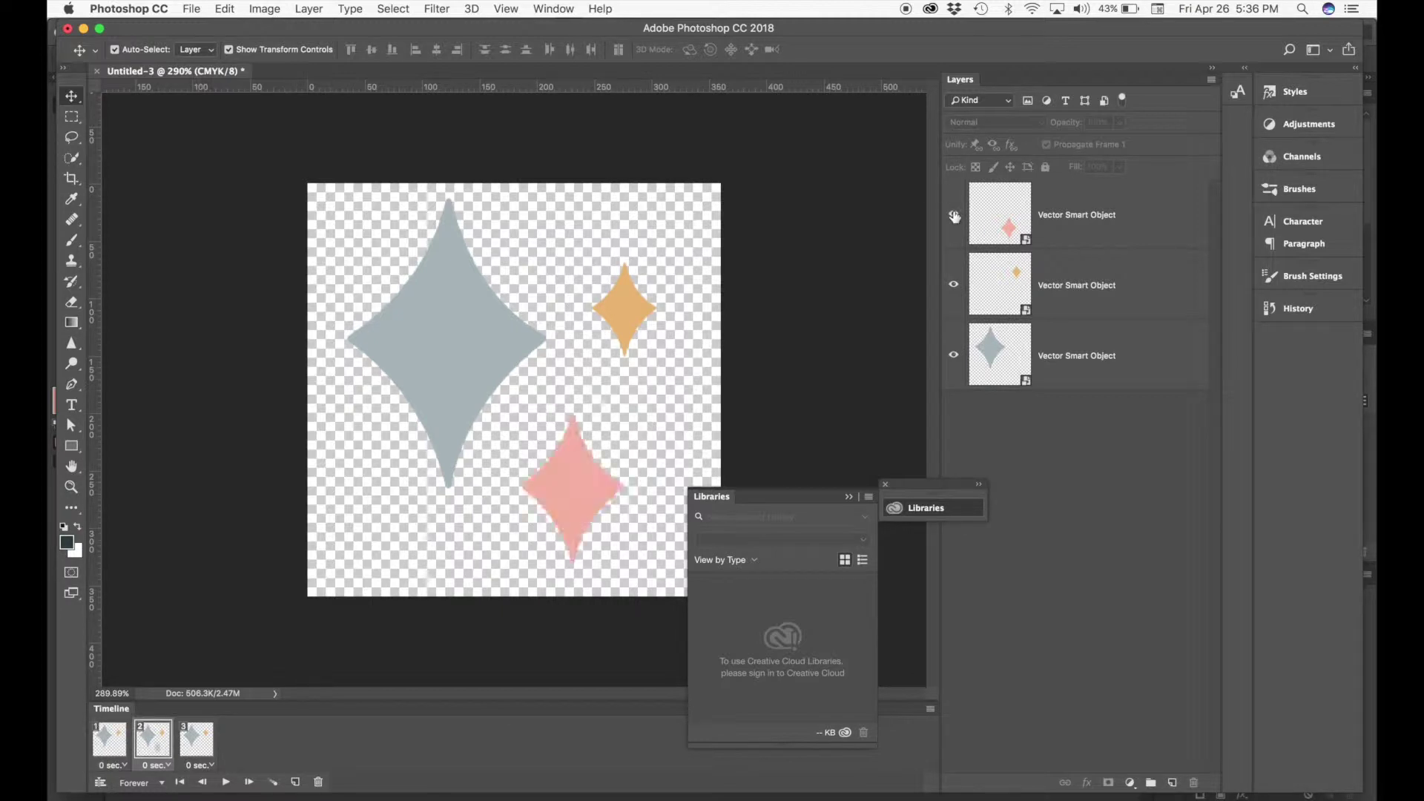
left_click(954, 287)
- In frame 3, show the pink star and hide the large grey star
left_click(197, 751)
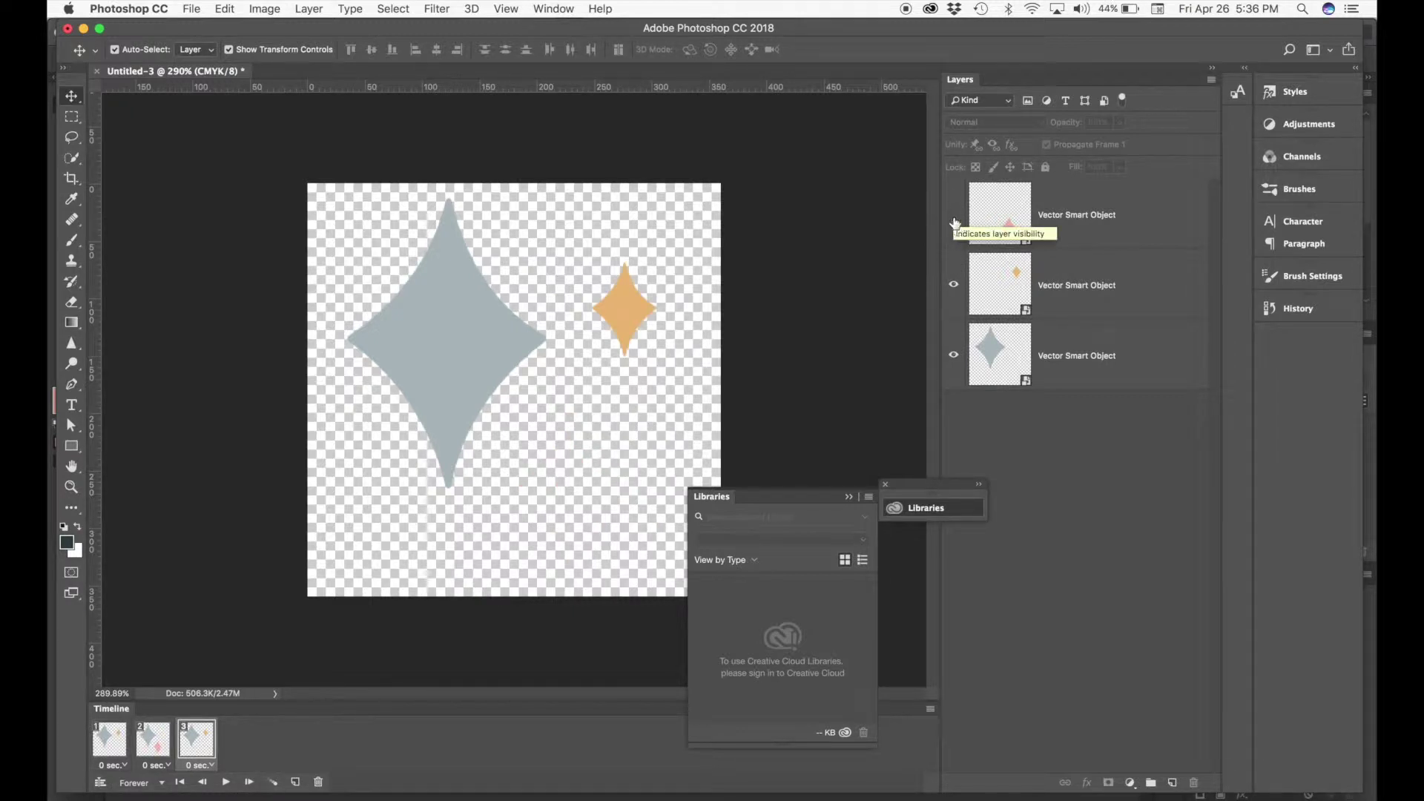
left_click(954, 216)
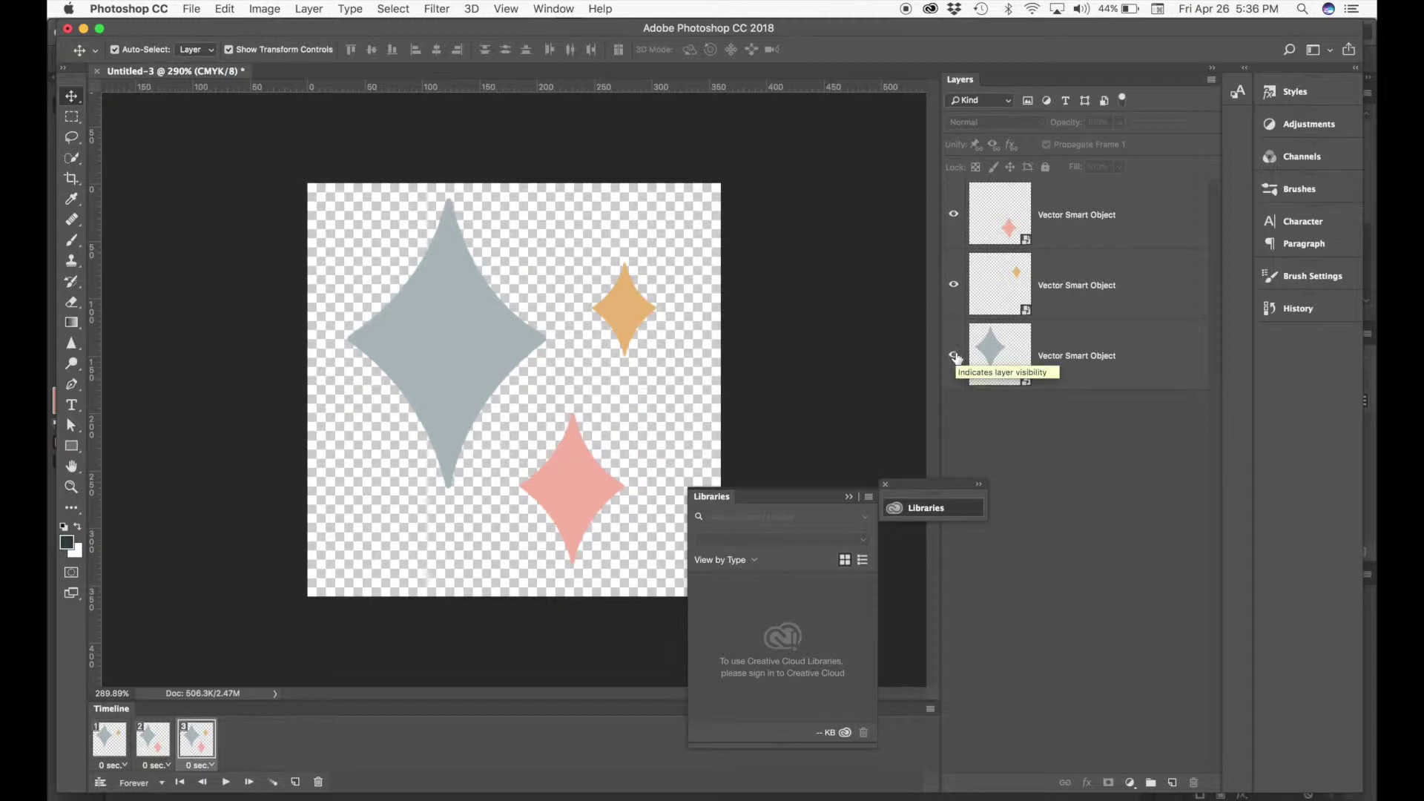
left_click(954, 356)
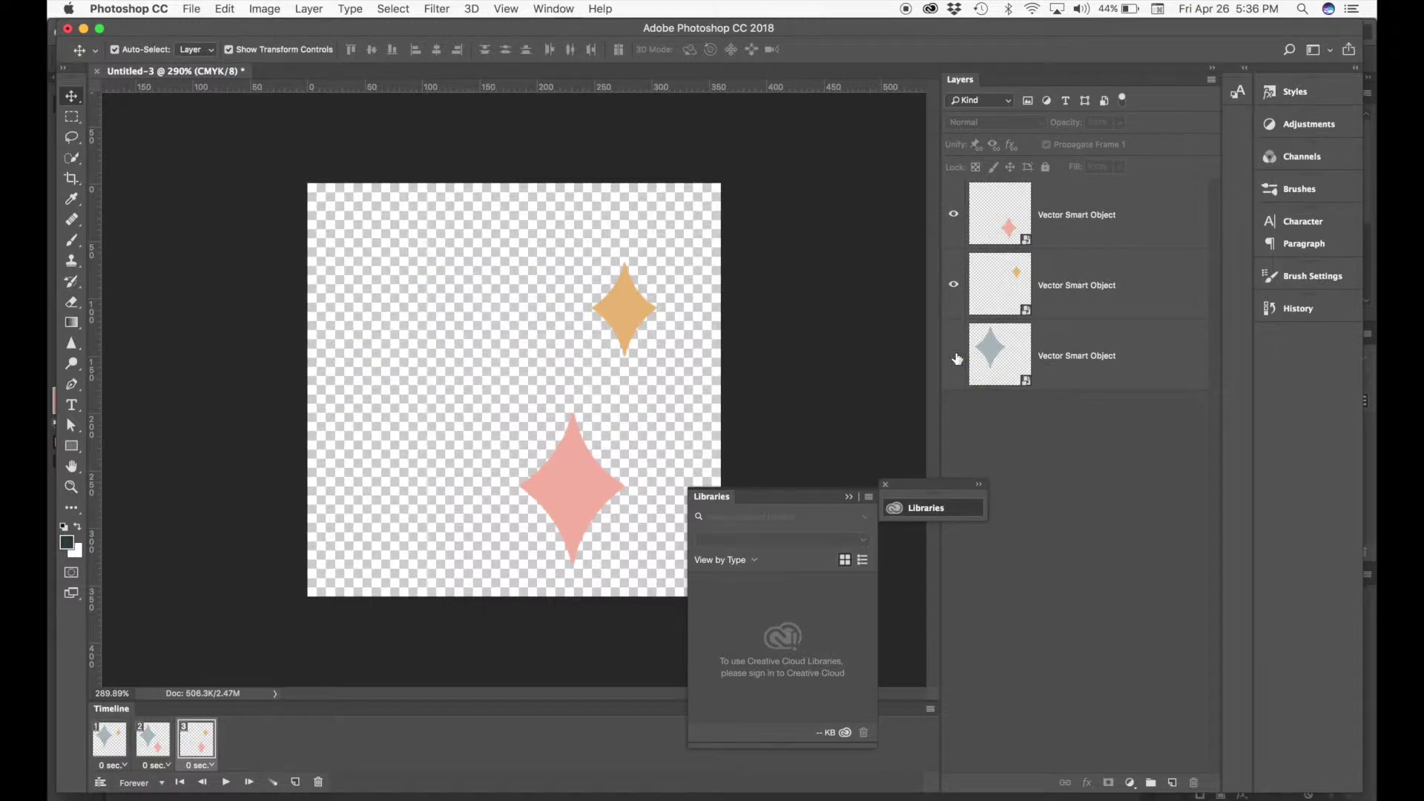
- Set the delay of all three animation frames to 0.2 seconds and play the animation
left_click(119, 750)
left_click(123, 766)
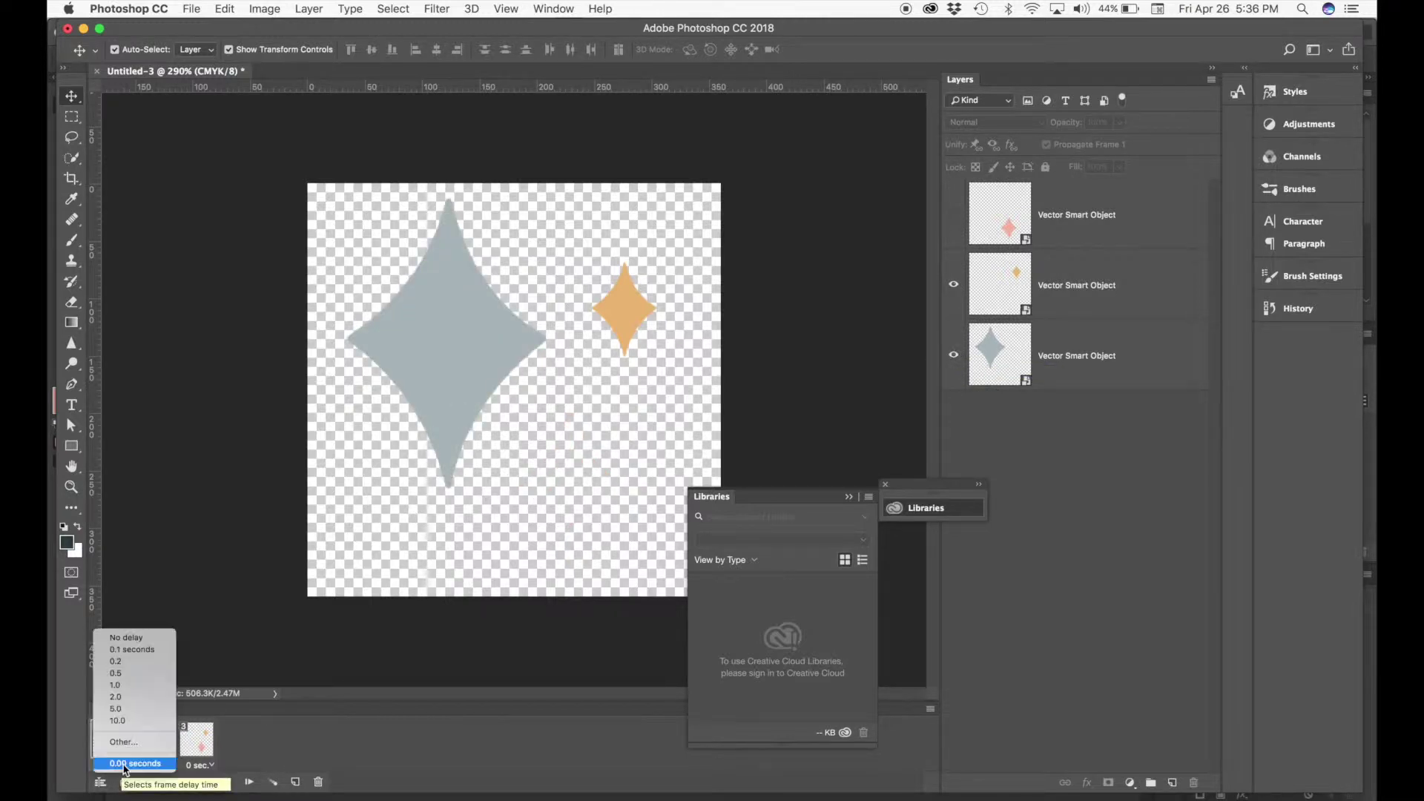
left_click(127, 663)
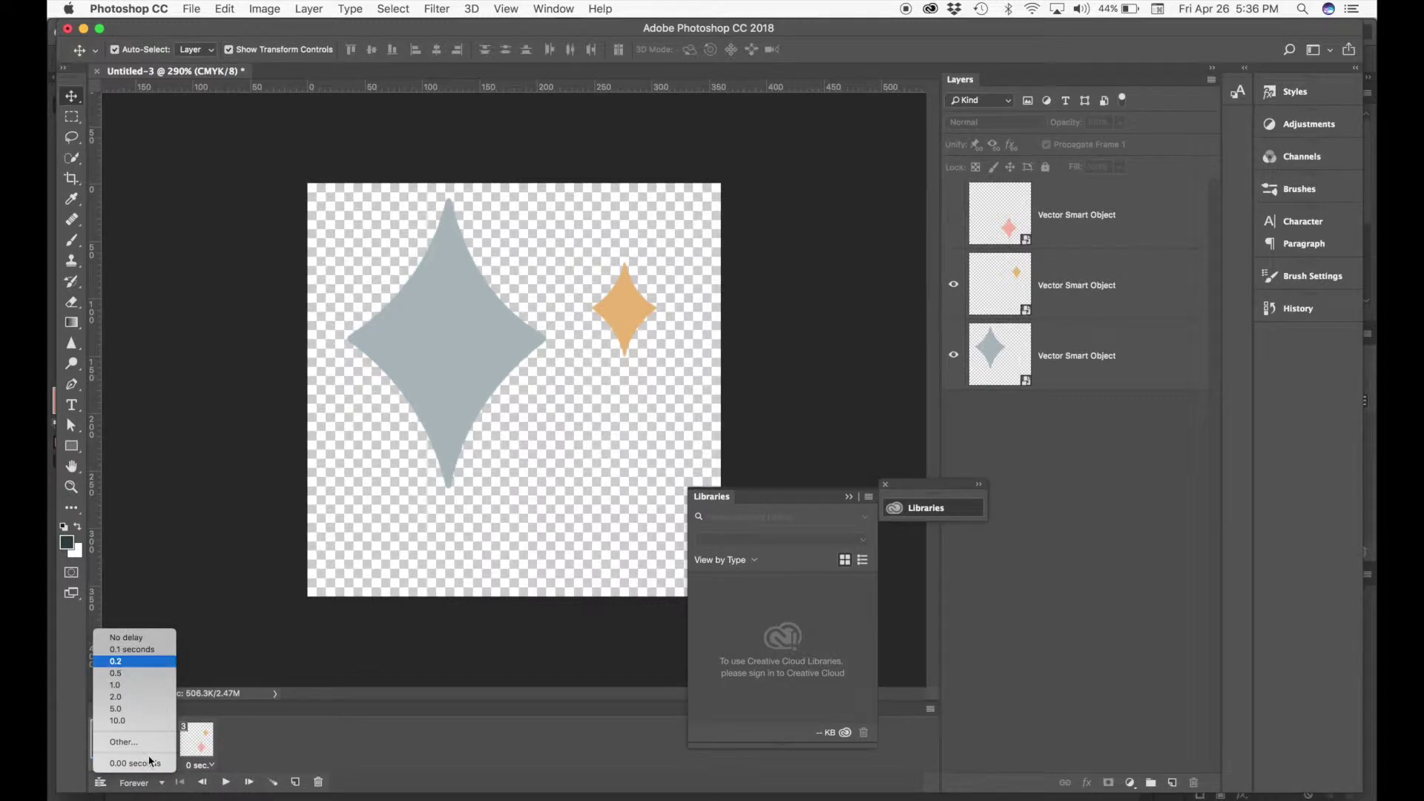
left_click(156, 765)
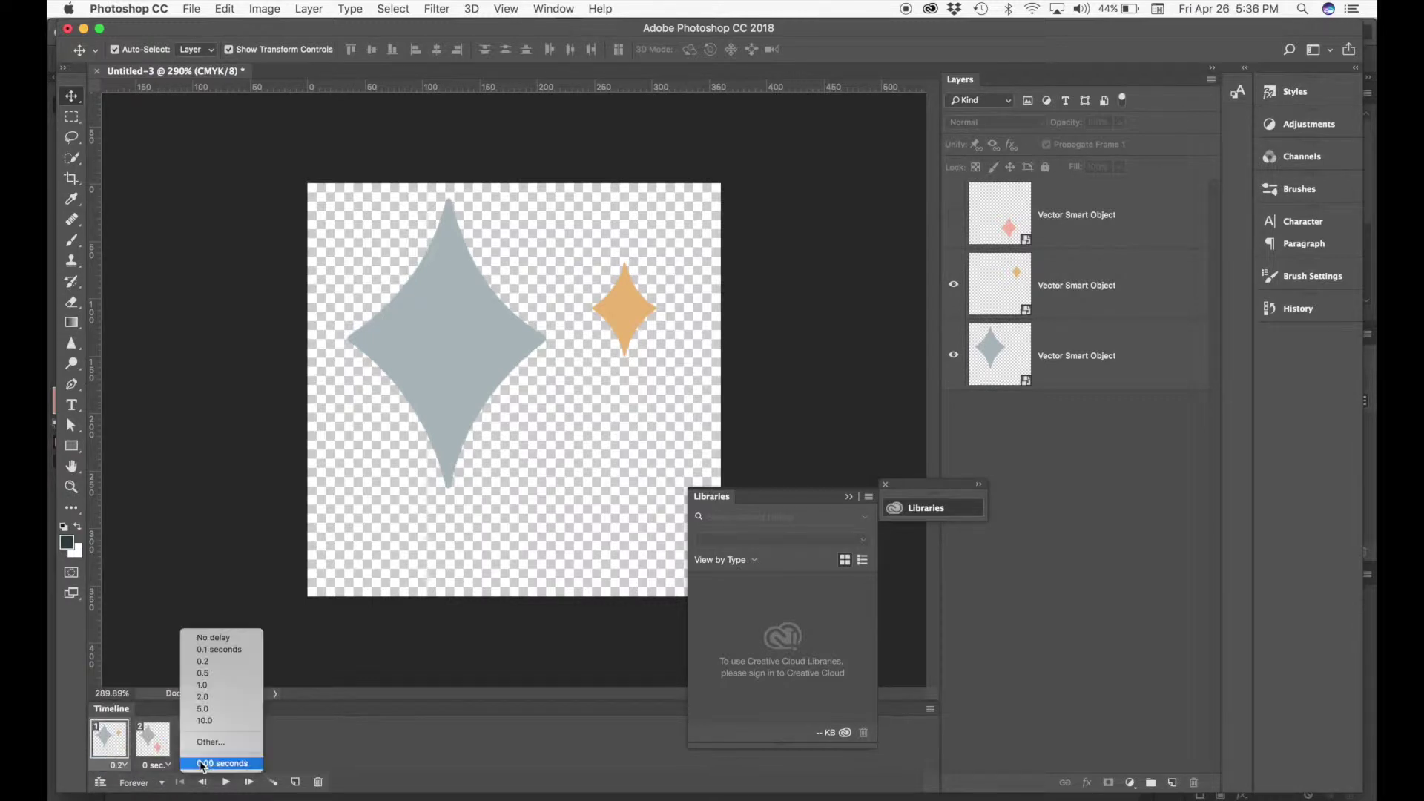
left_click(209, 661)
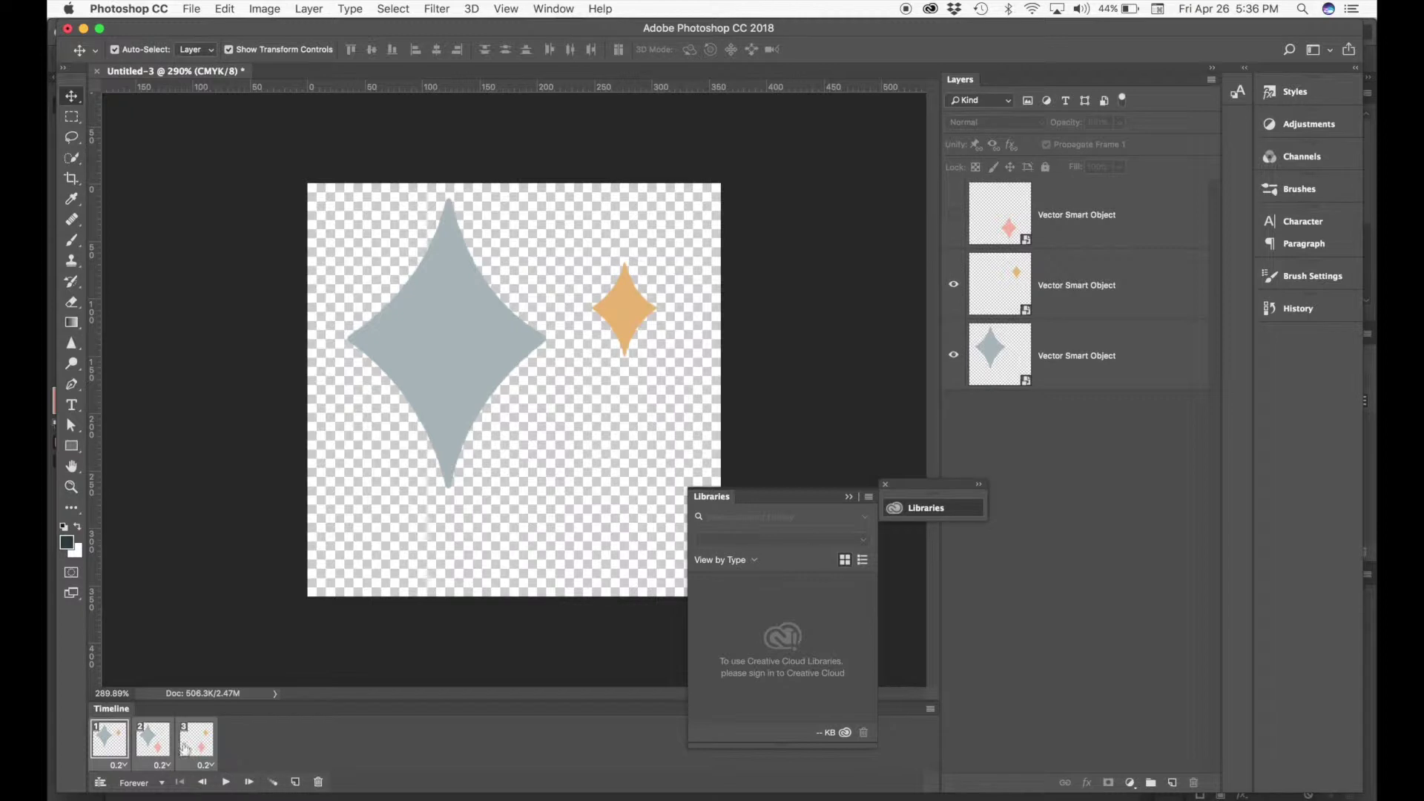
left_click(225, 782)
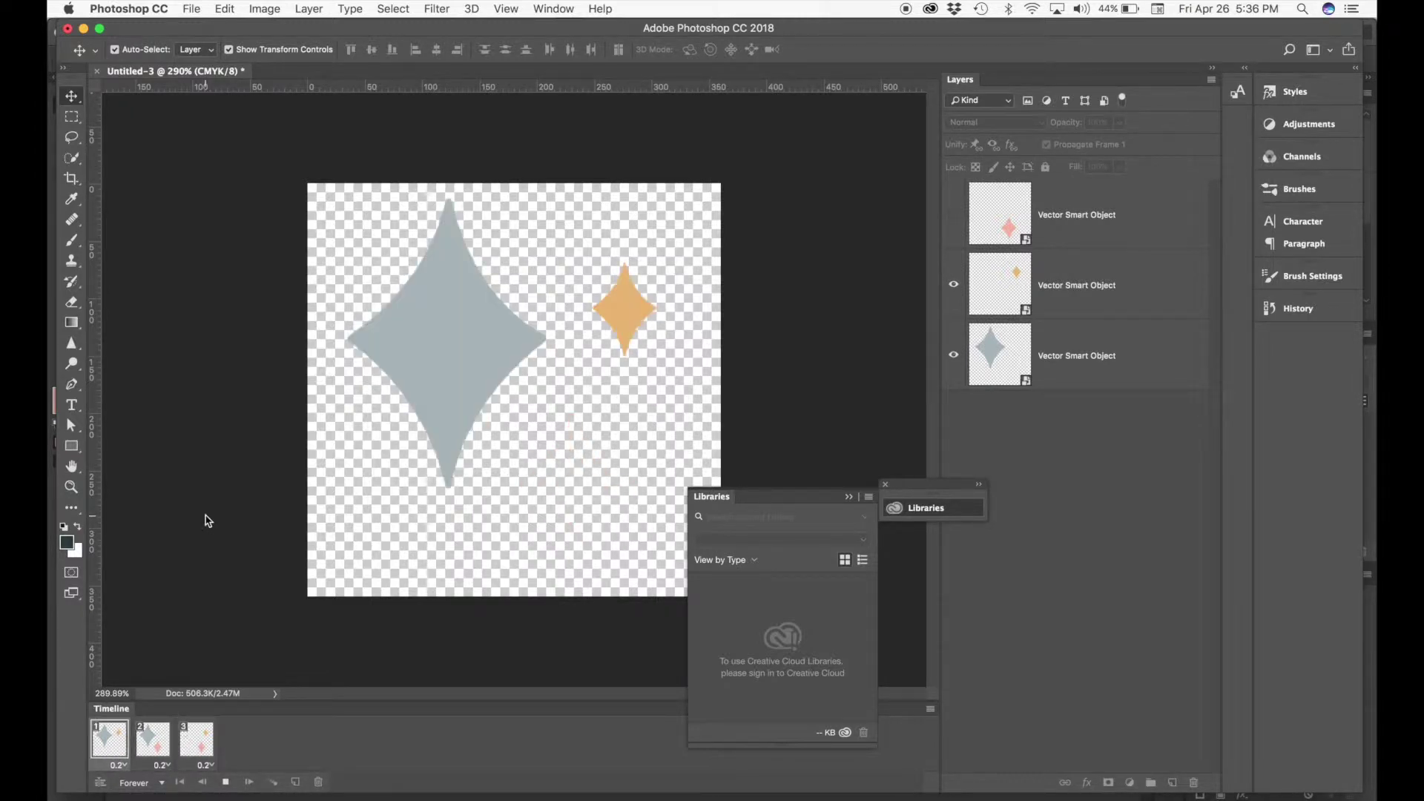
- Stop playback, delete frames 2 and 3, and show the pink star in the remaining frame
left_click(318, 781)
left_click(832, 287)
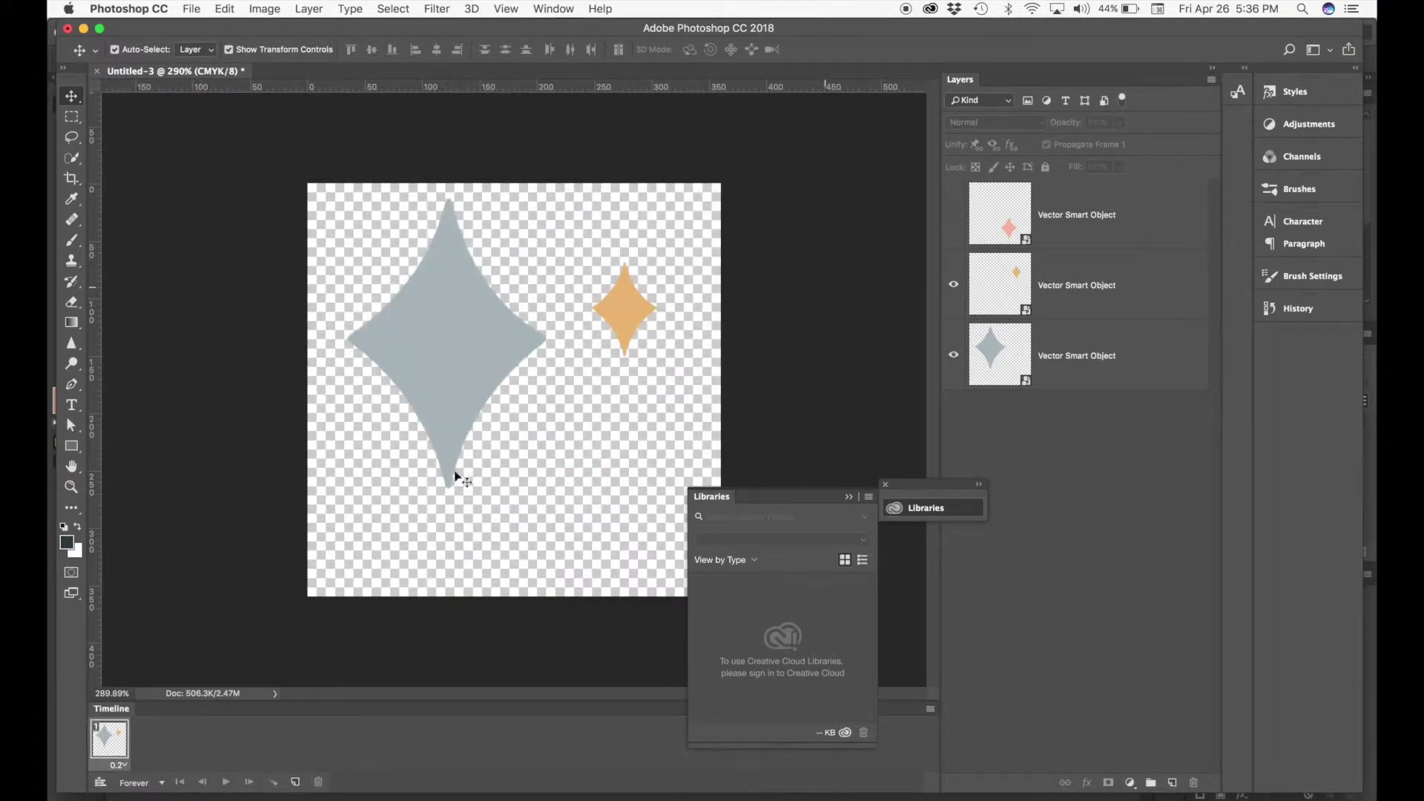
left_click(954, 216)
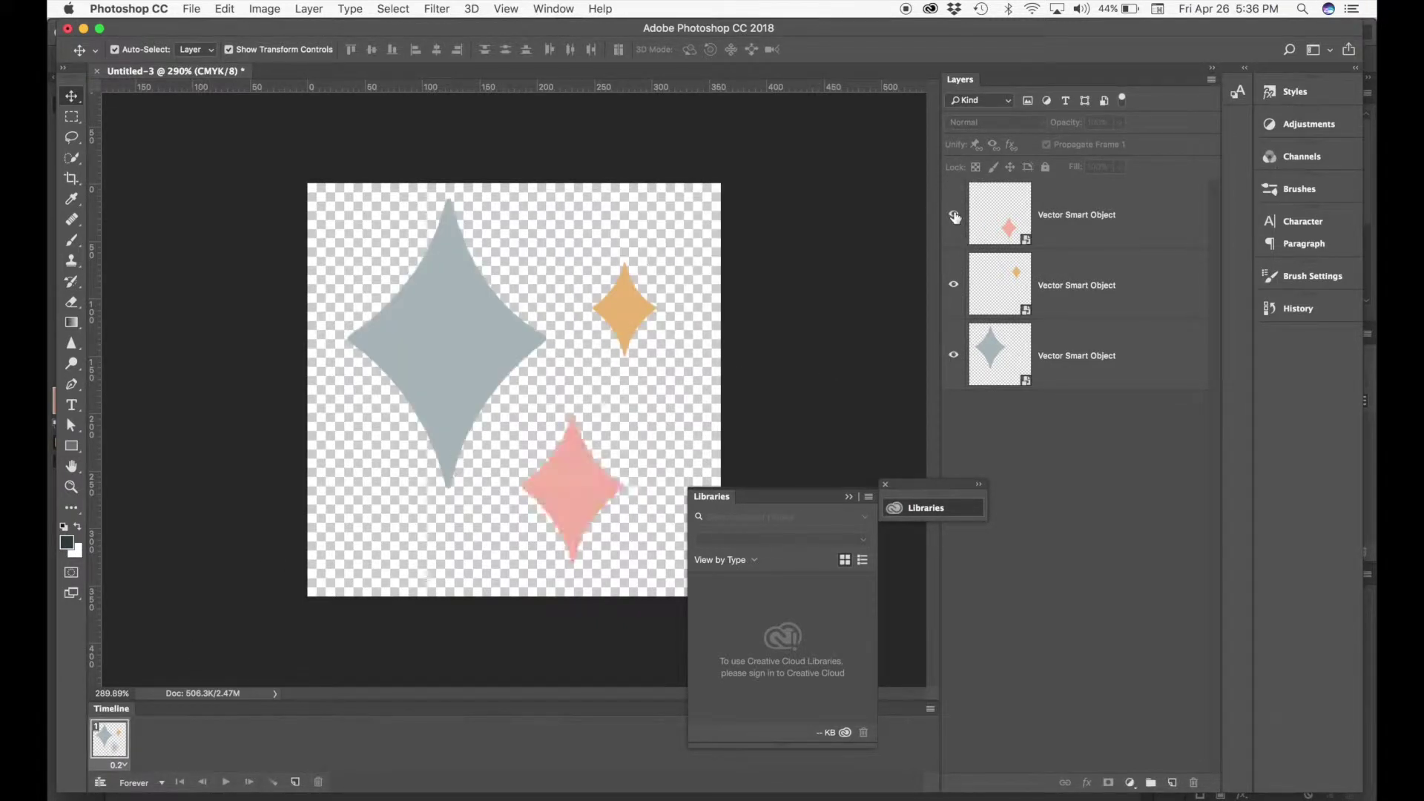
- Place the large grey star partly beyond the canvas's left edge in frame 1 and partly beyond the right edge in a duplicated frame 2
left_click(437, 361)
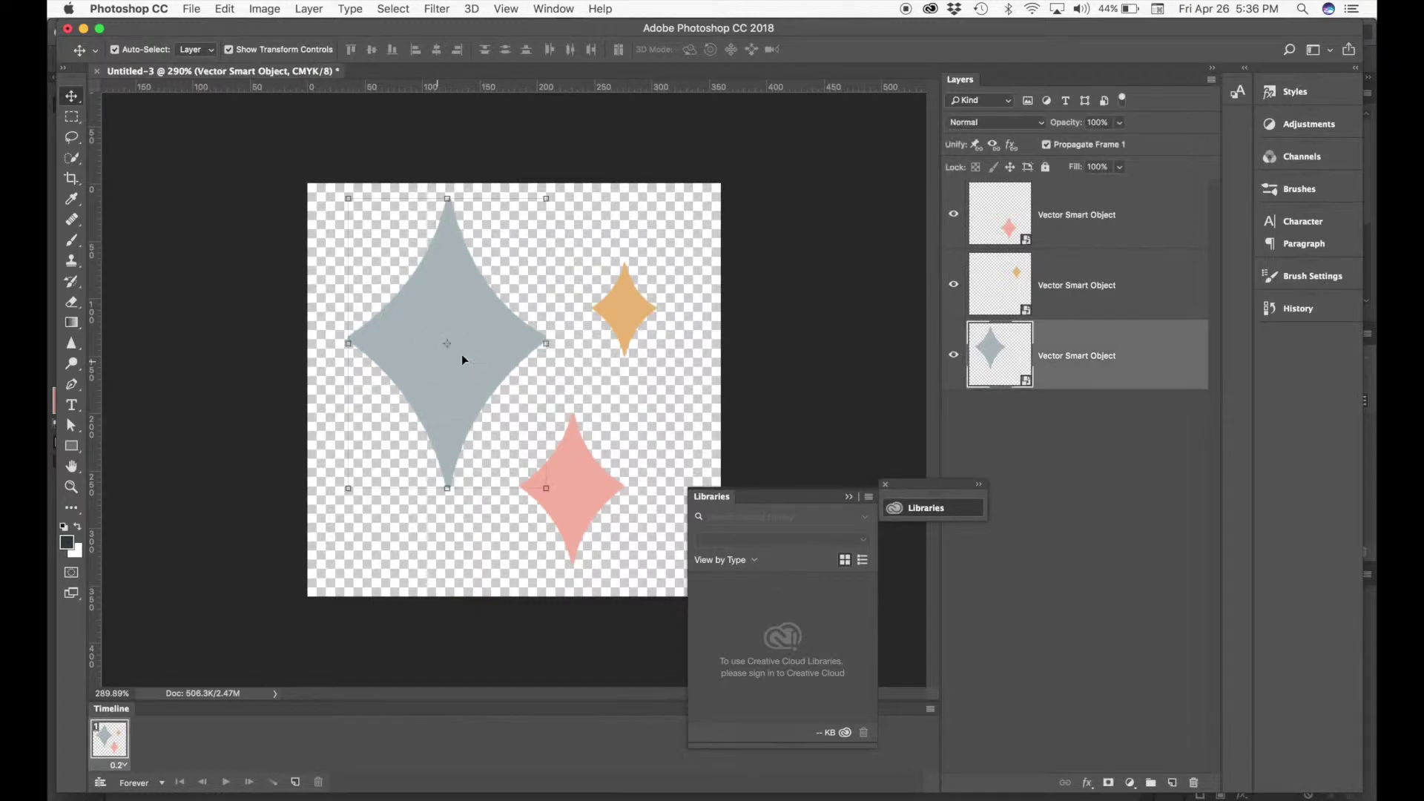
left_click_drag(462, 354, 365, 354)
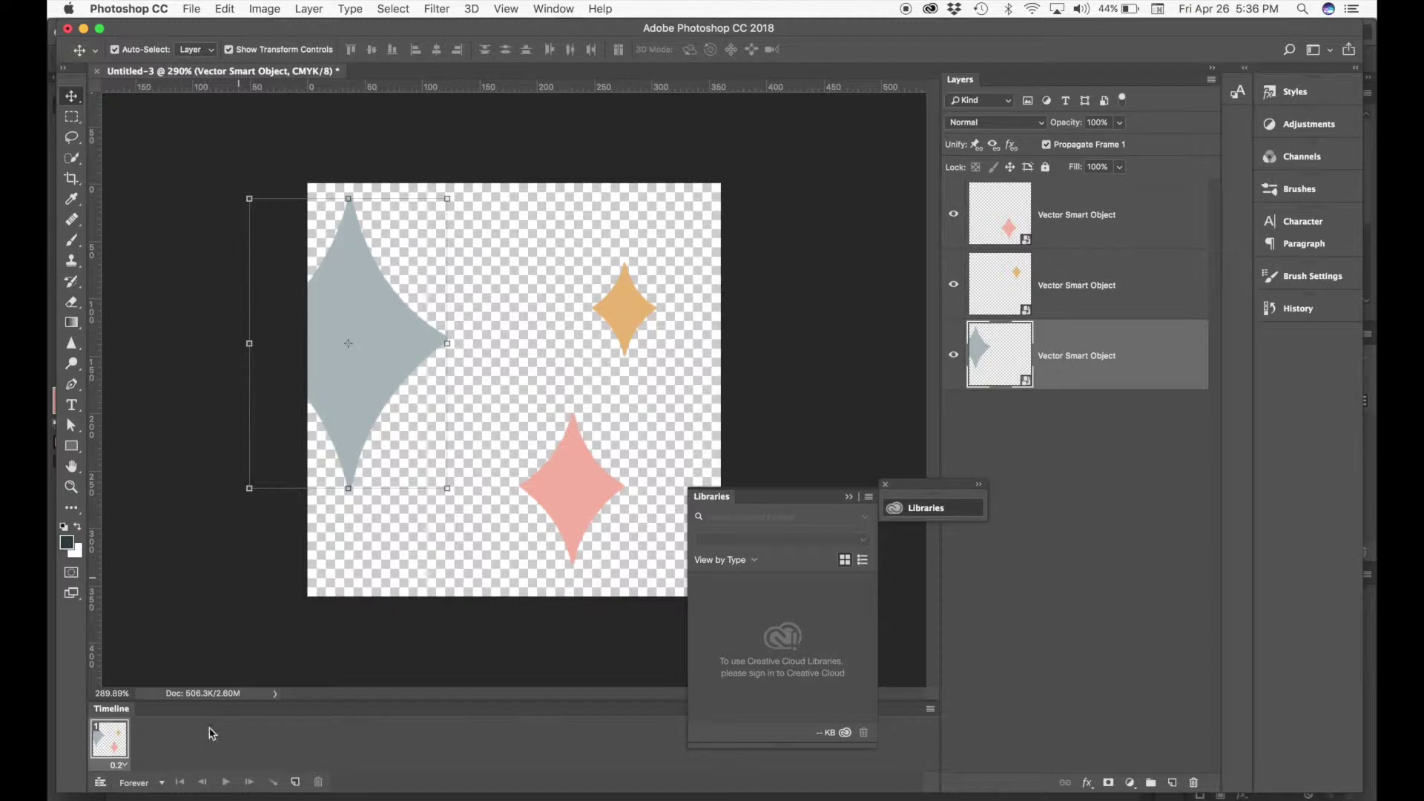
left_click(296, 783)
left_click_drag(341, 380, 486, 380)
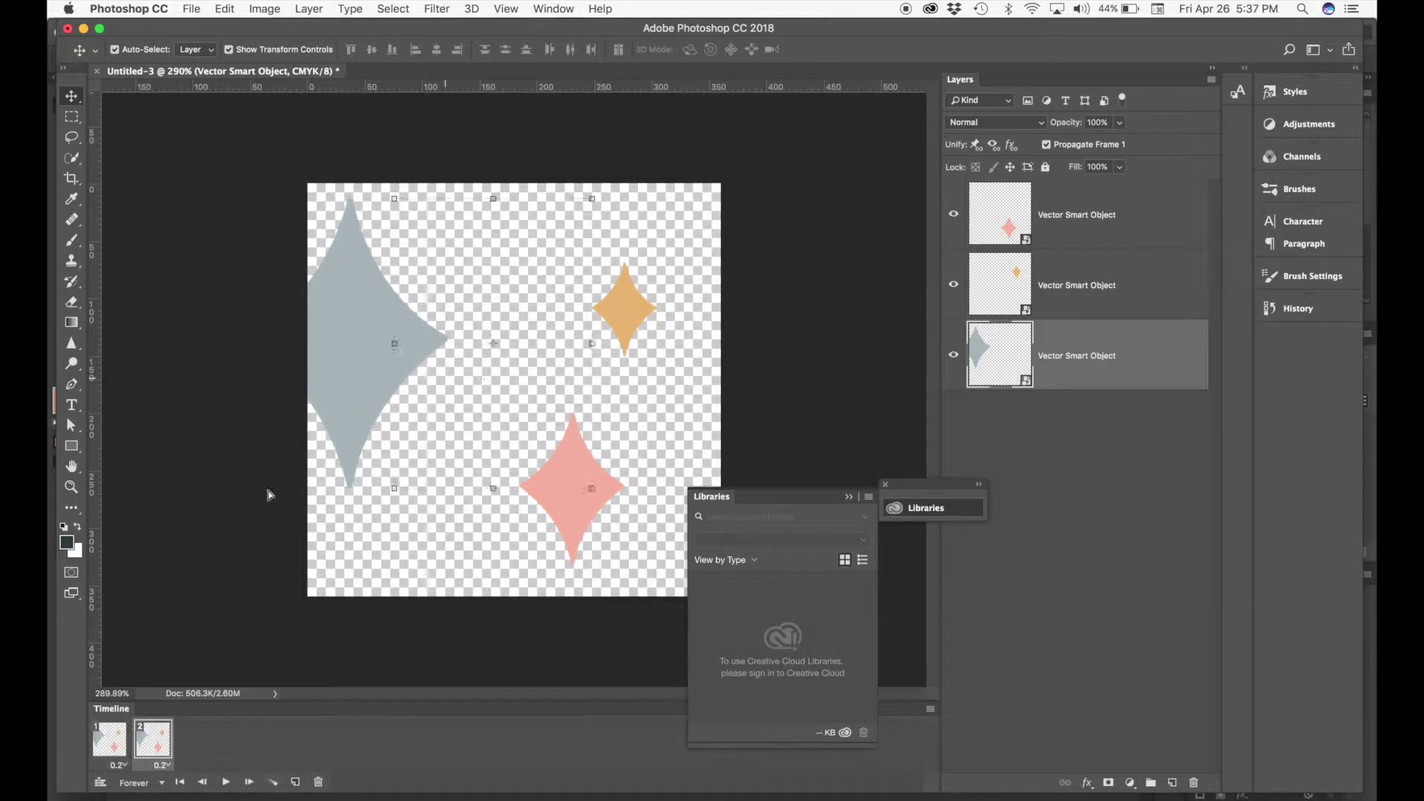
left_click_drag(509, 376, 714, 378)
- Tween the two selected frames with 20 added frames for all layers, including position, opacity and effects
left_click(111, 749)
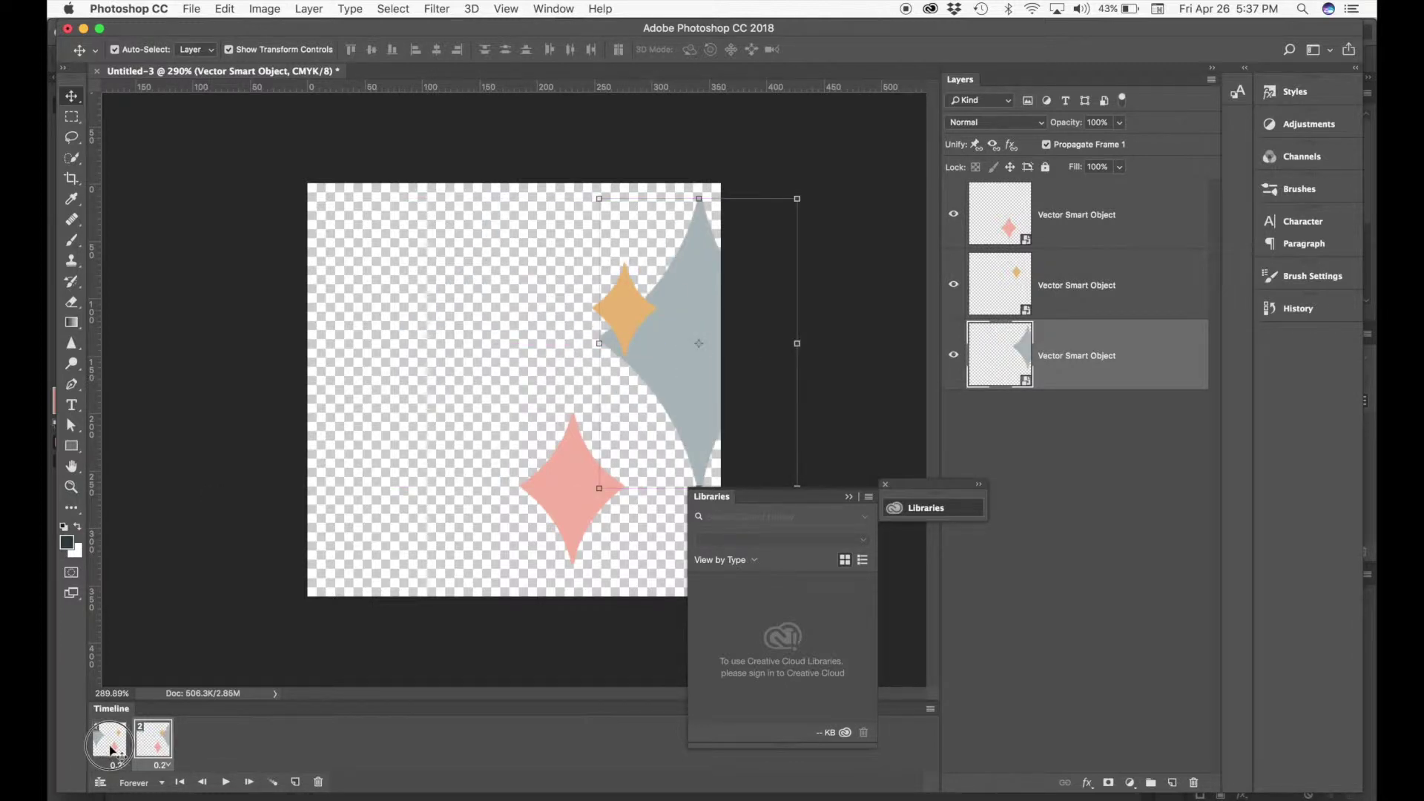
left_click(273, 782)
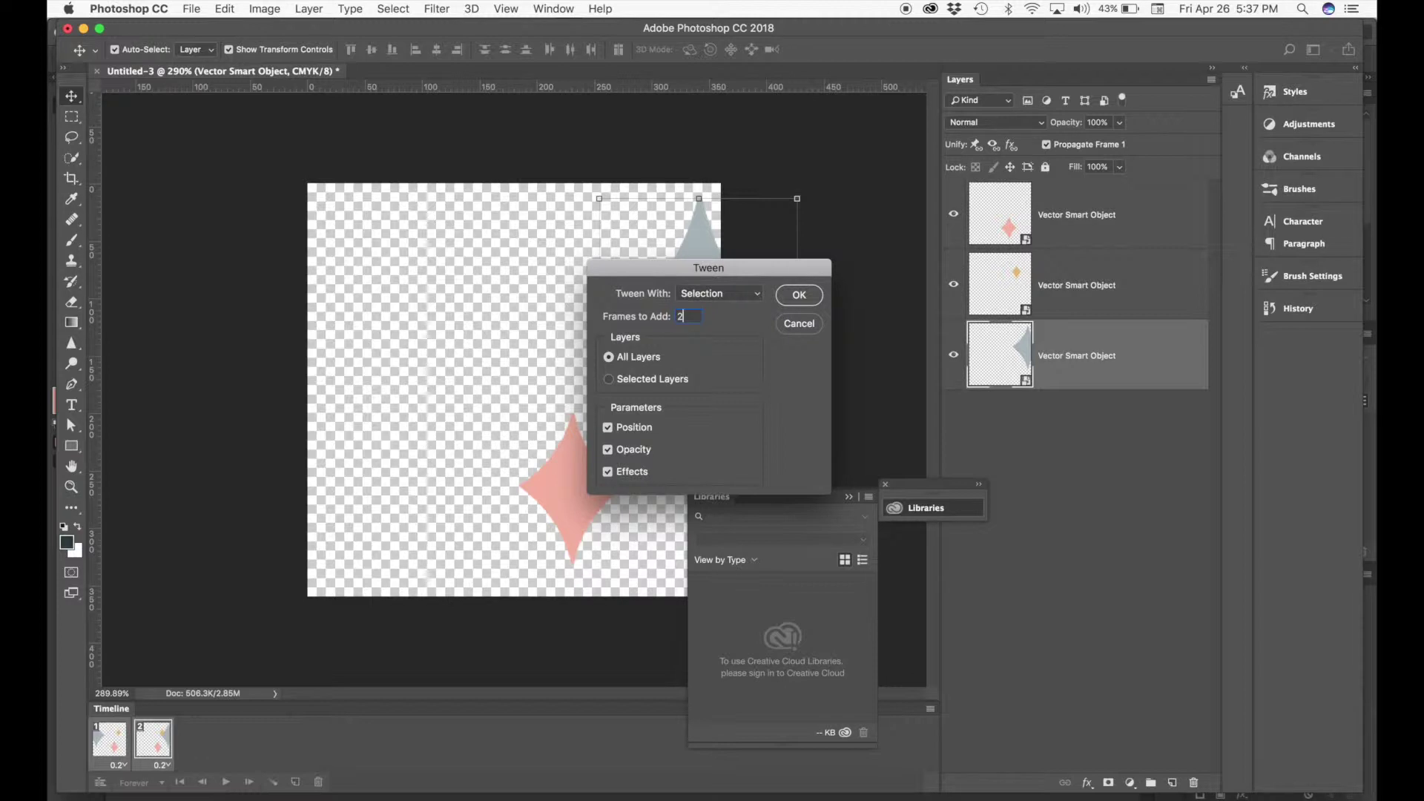
key("Return")
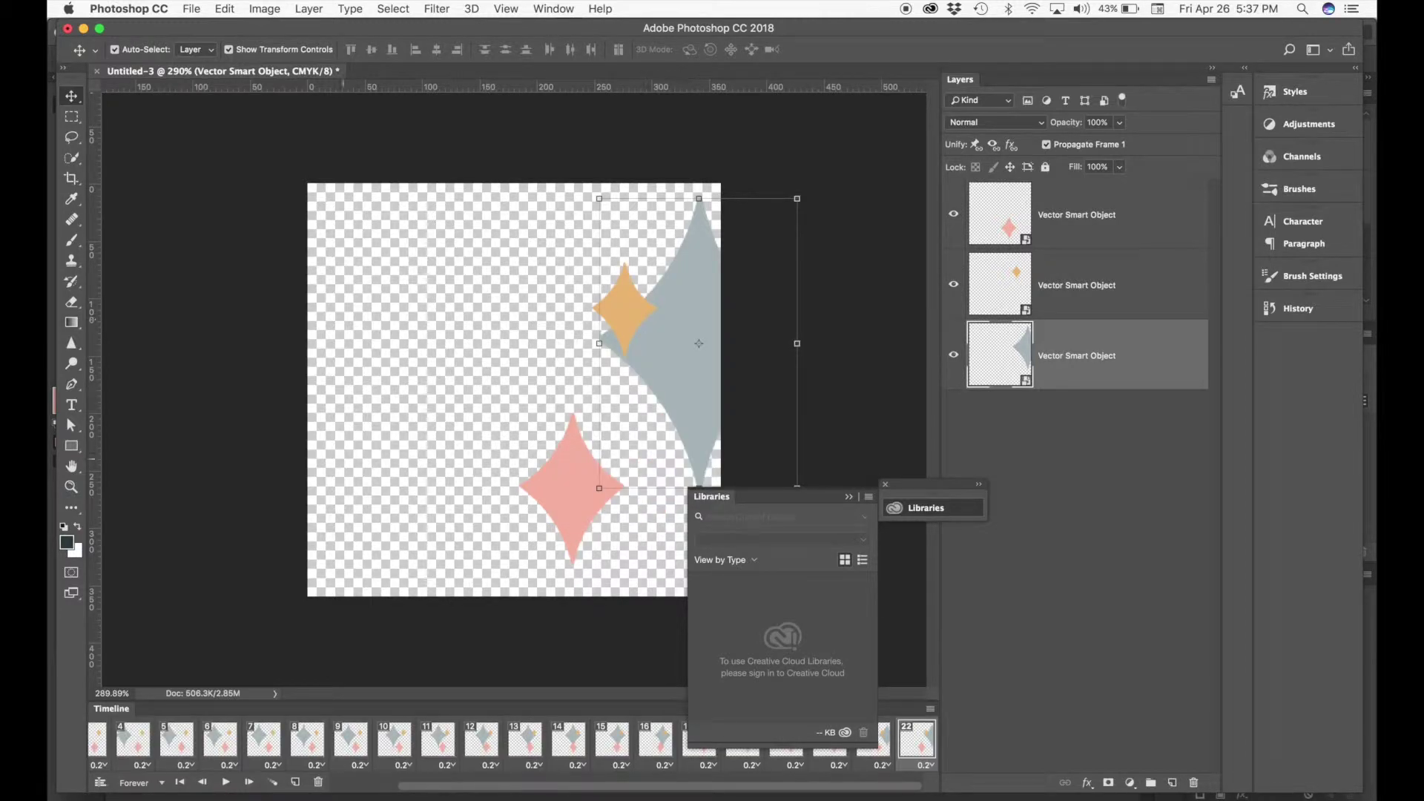
- Set all the tweened frames to no delay and play the animation of the moving grey star
scroll(215, 739, "left", 5)
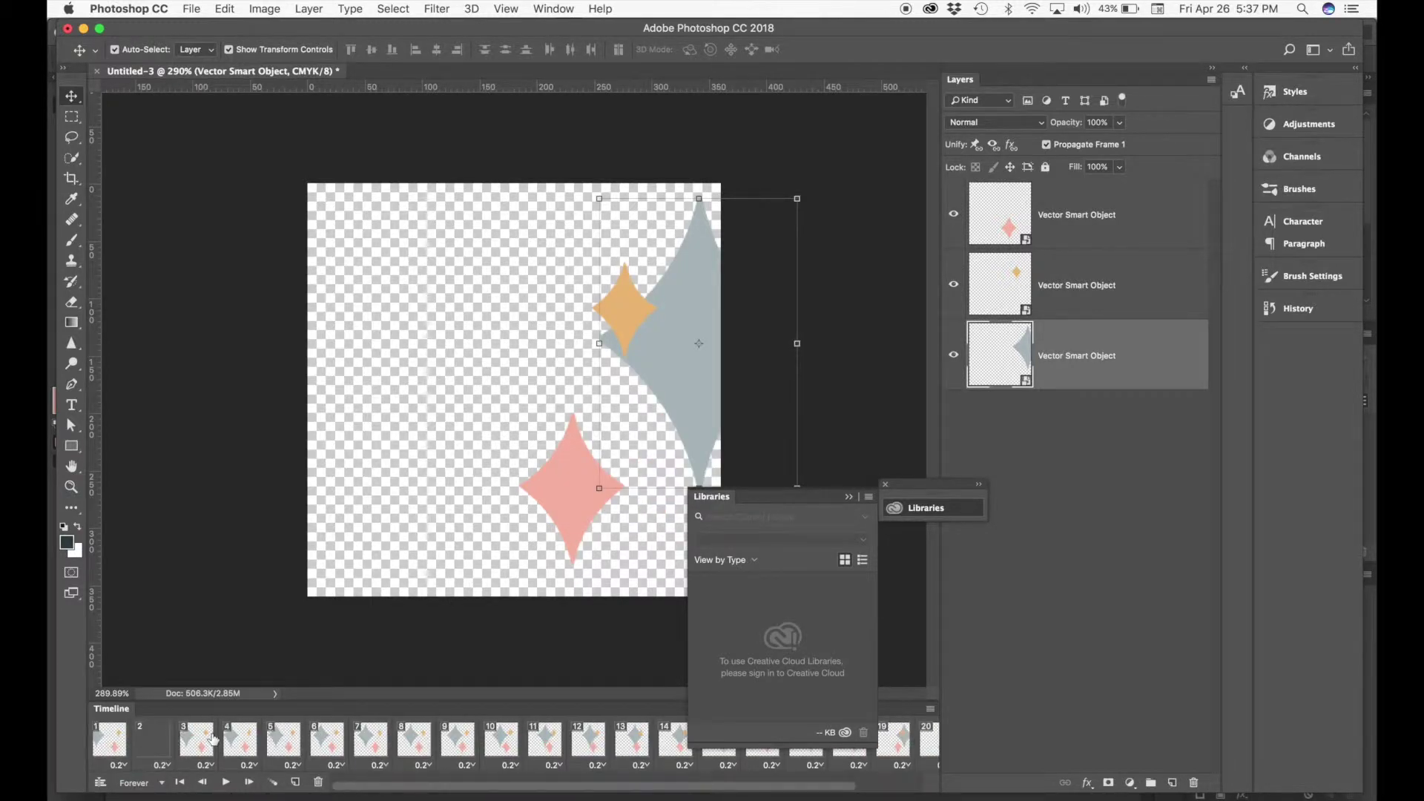
left_click(123, 747)
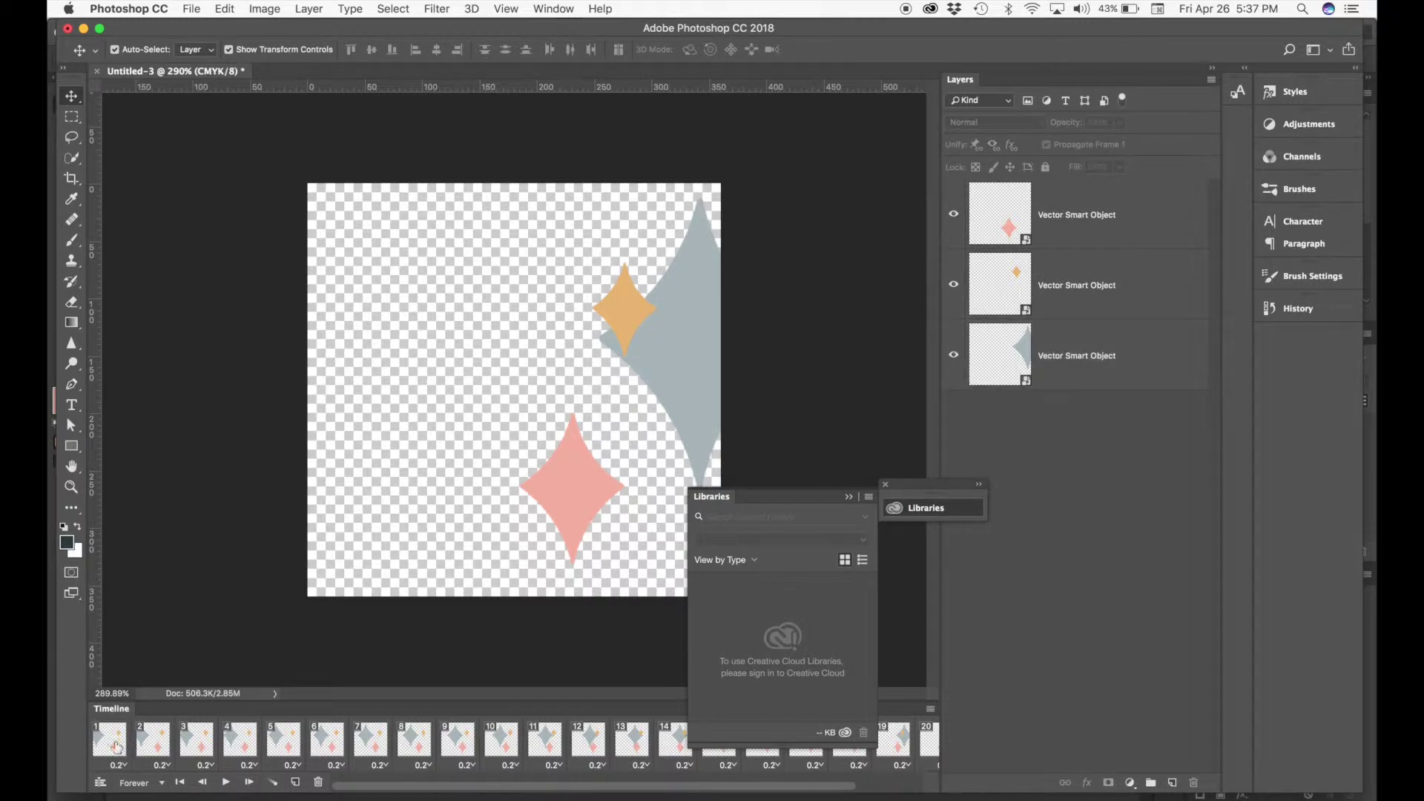
scroll(407, 756, "right", 3)
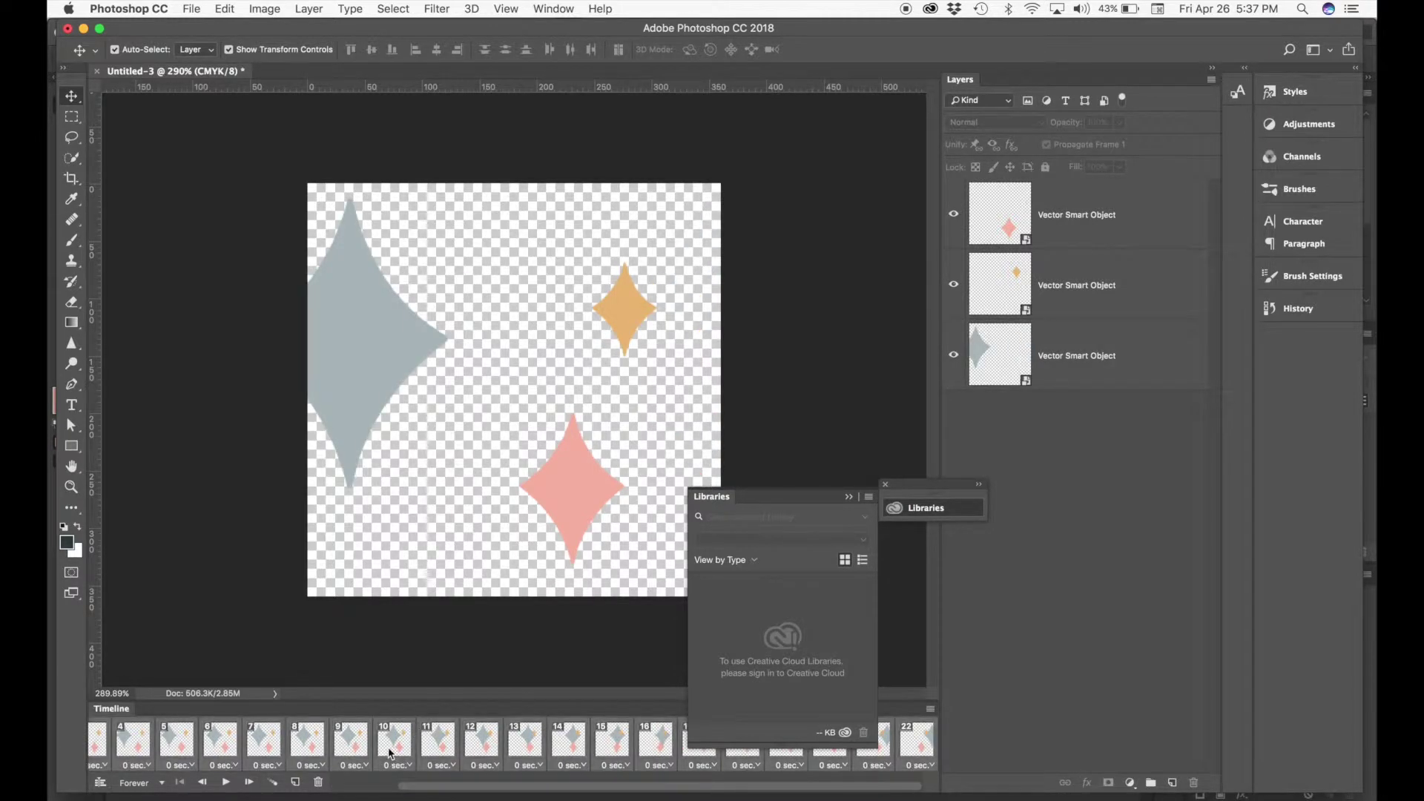
scroll(338, 745, "left", 3)
left_click(225, 782)
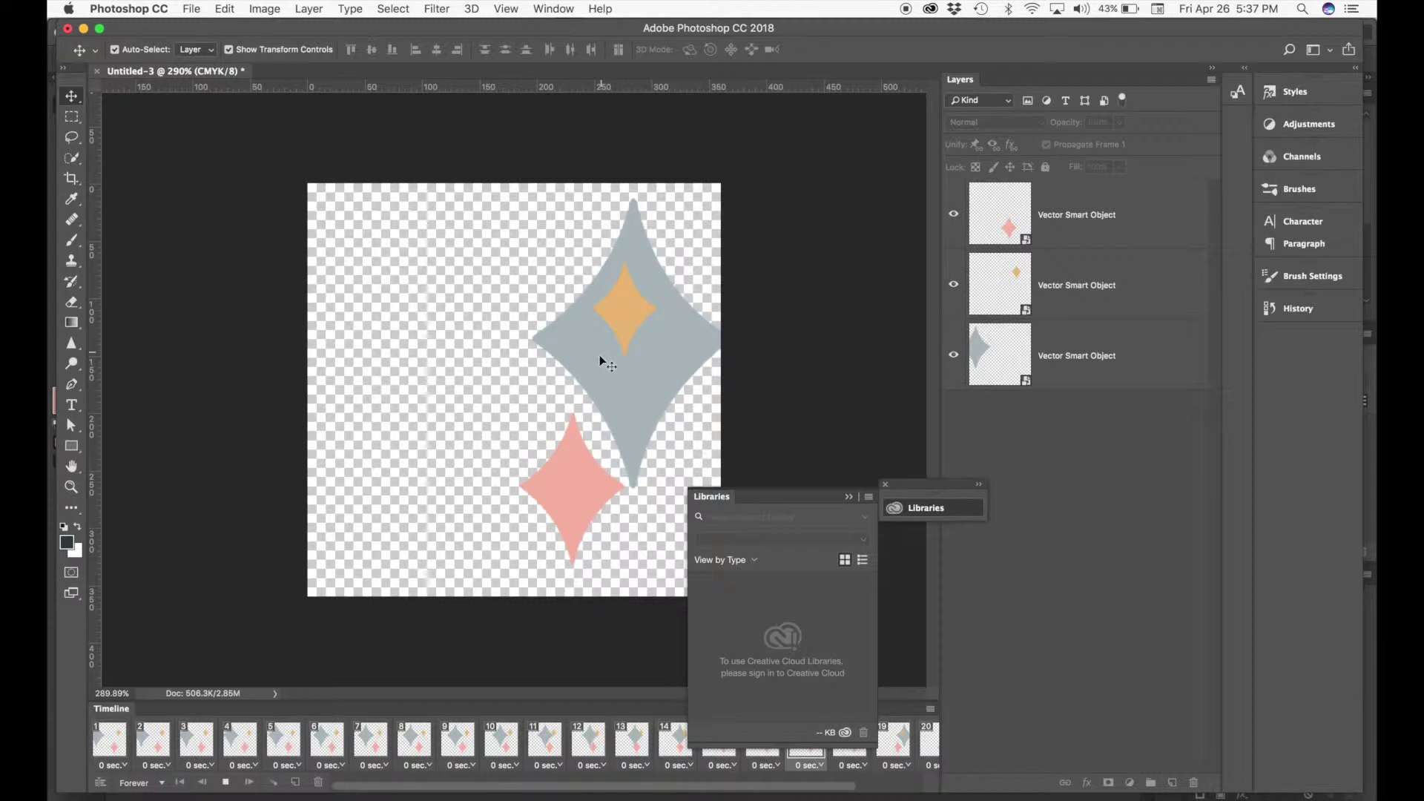
left_click(225, 782)
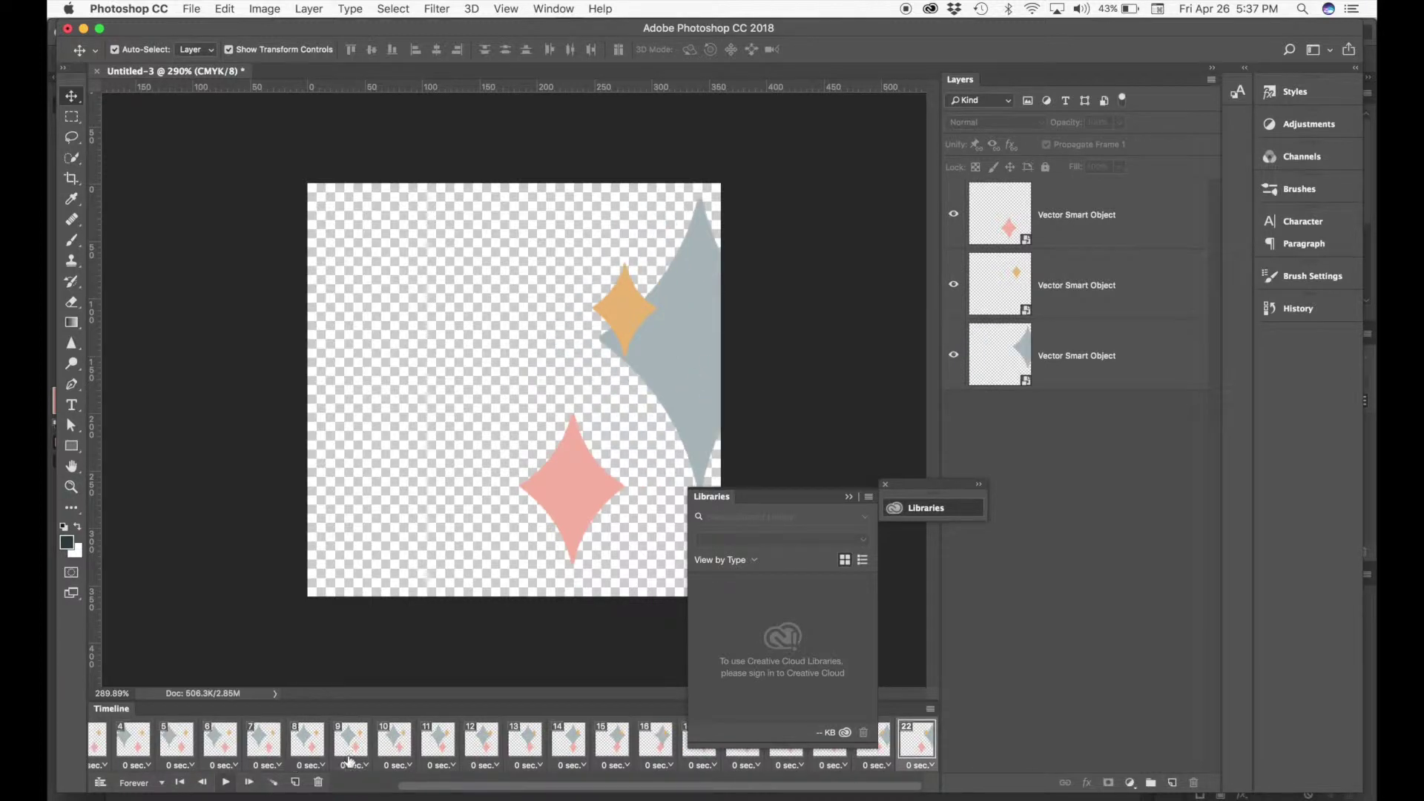
- Undo the frame delay change and delete the tweened frames, keeping a single frame
key("super+z")
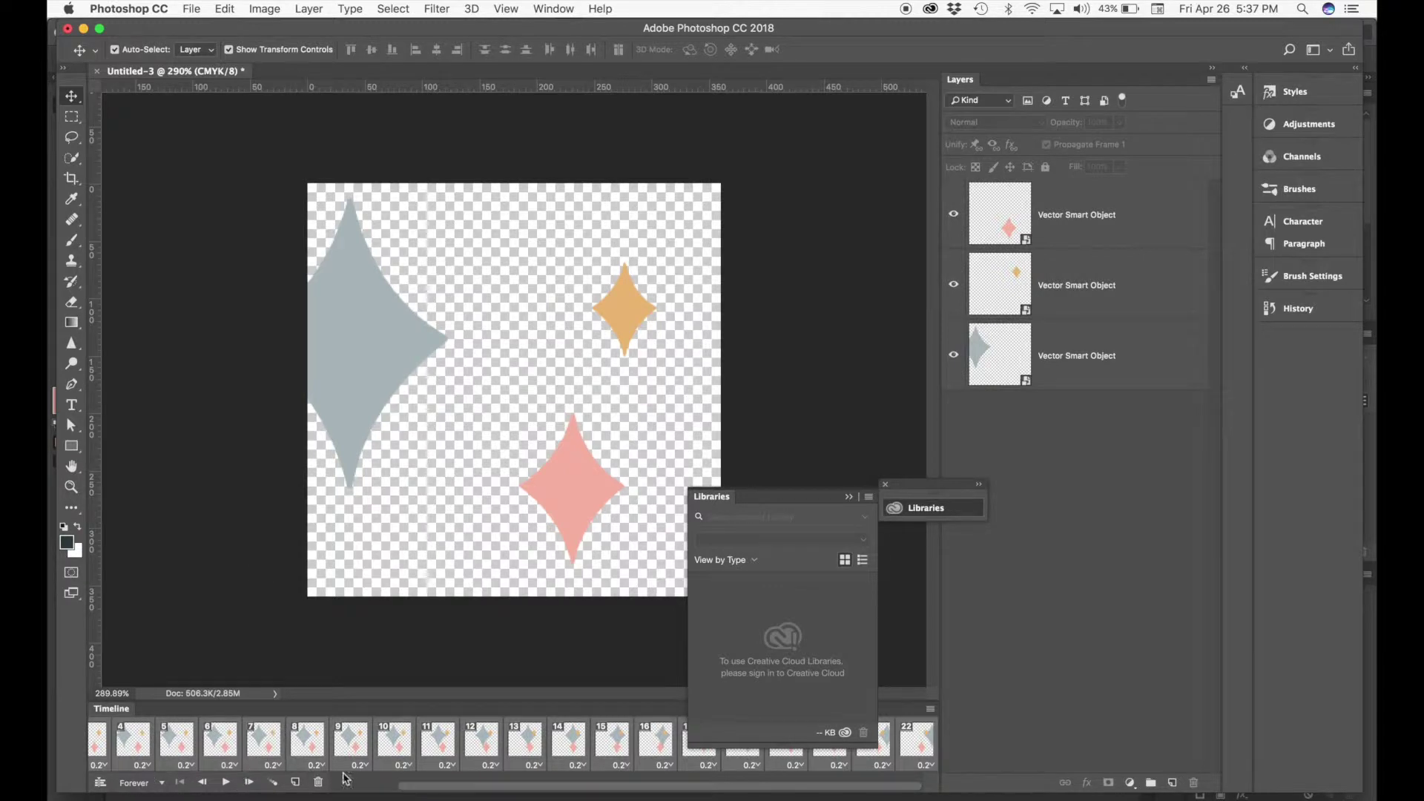
left_click(318, 782)
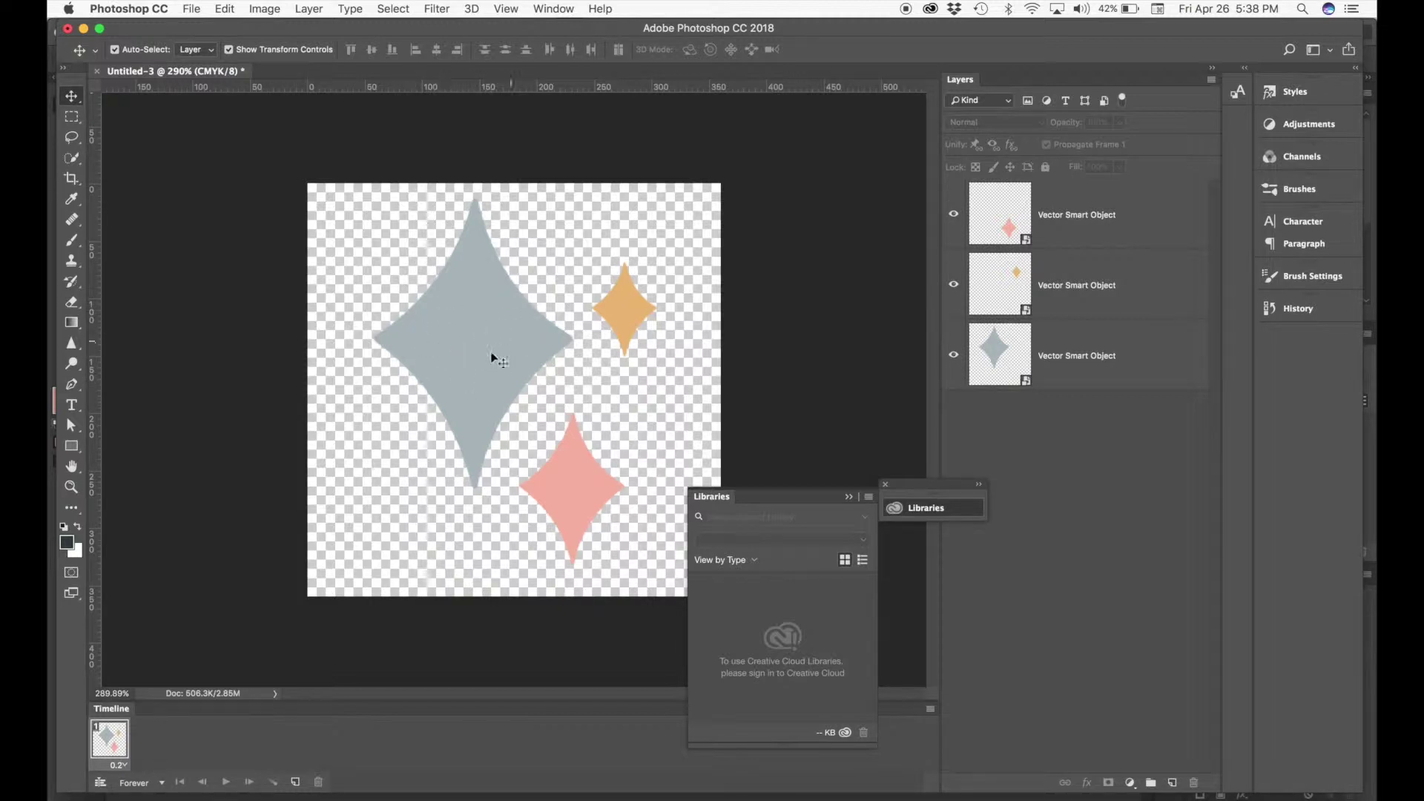
- Switch to Illustrator, change the large grey star's fill to the small star's pink, and copy it
key("super+Tab")
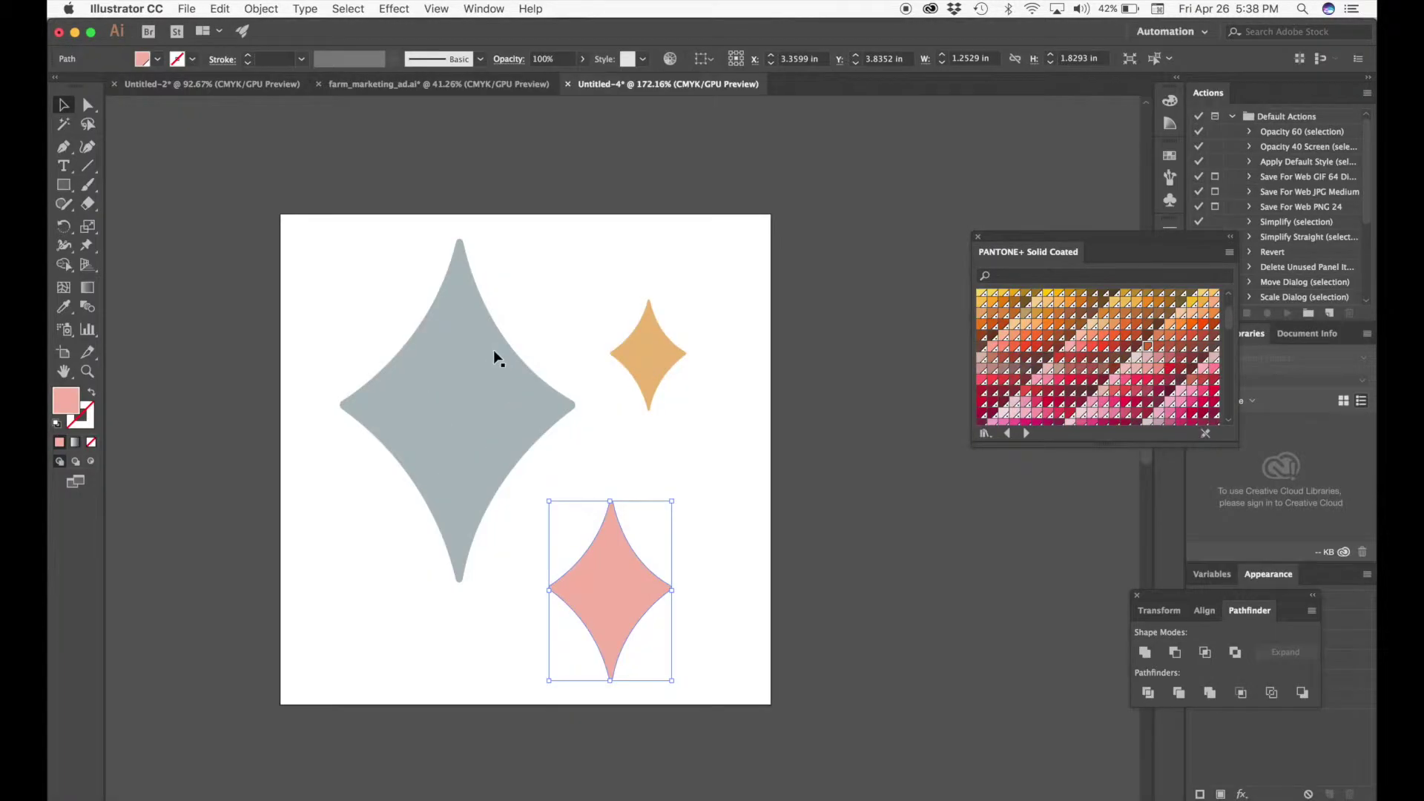
left_click(435, 416)
left_click(157, 59)
left_click(157, 124)
left_click(257, 332)
key("a")
- Paste the large pink star into the Photoshop document as a Smart Object and position it exactly over the large grey star
key("super+Tab")
key("super+v")
key("Return")
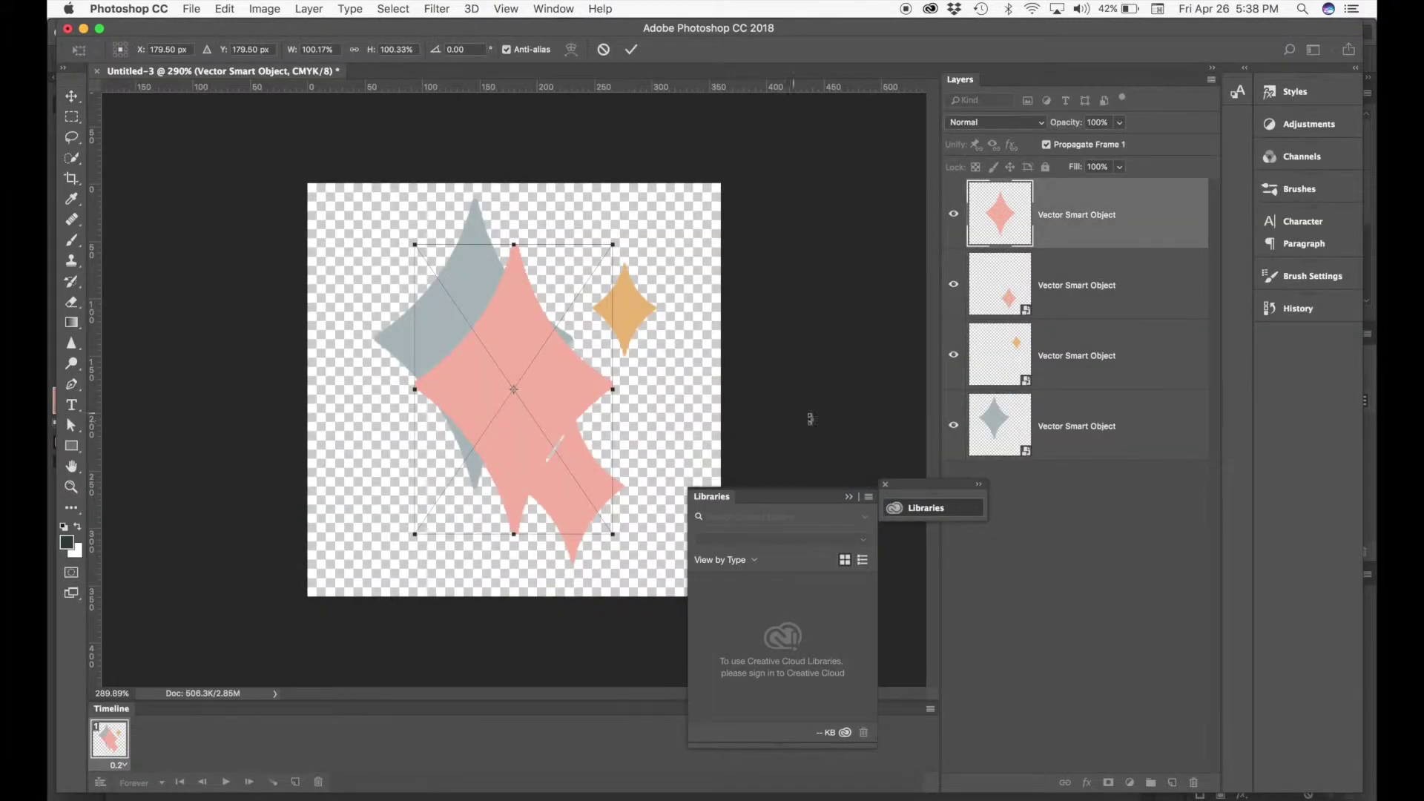
key("Return")
left_click_drag(537, 356, 494, 308)
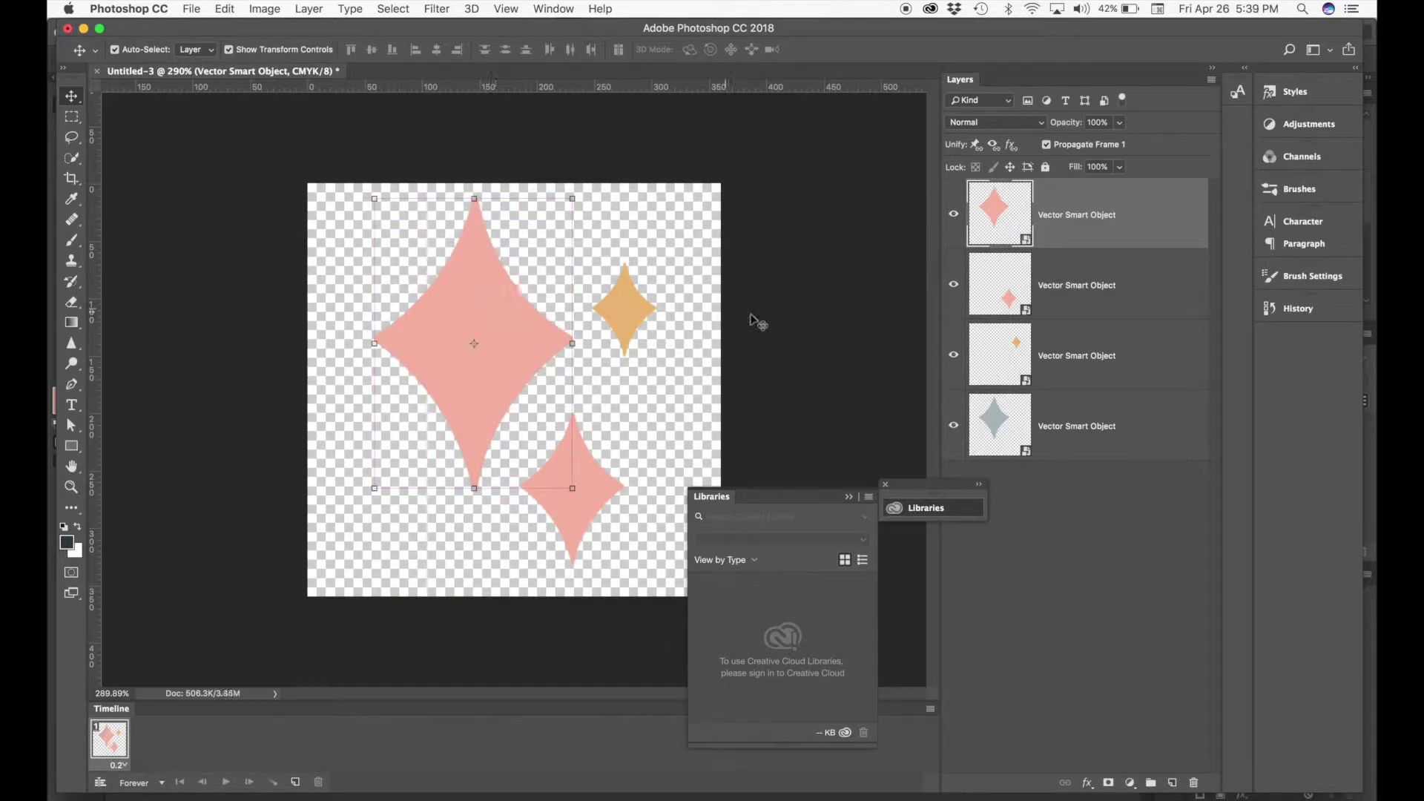
left_click(745, 330)
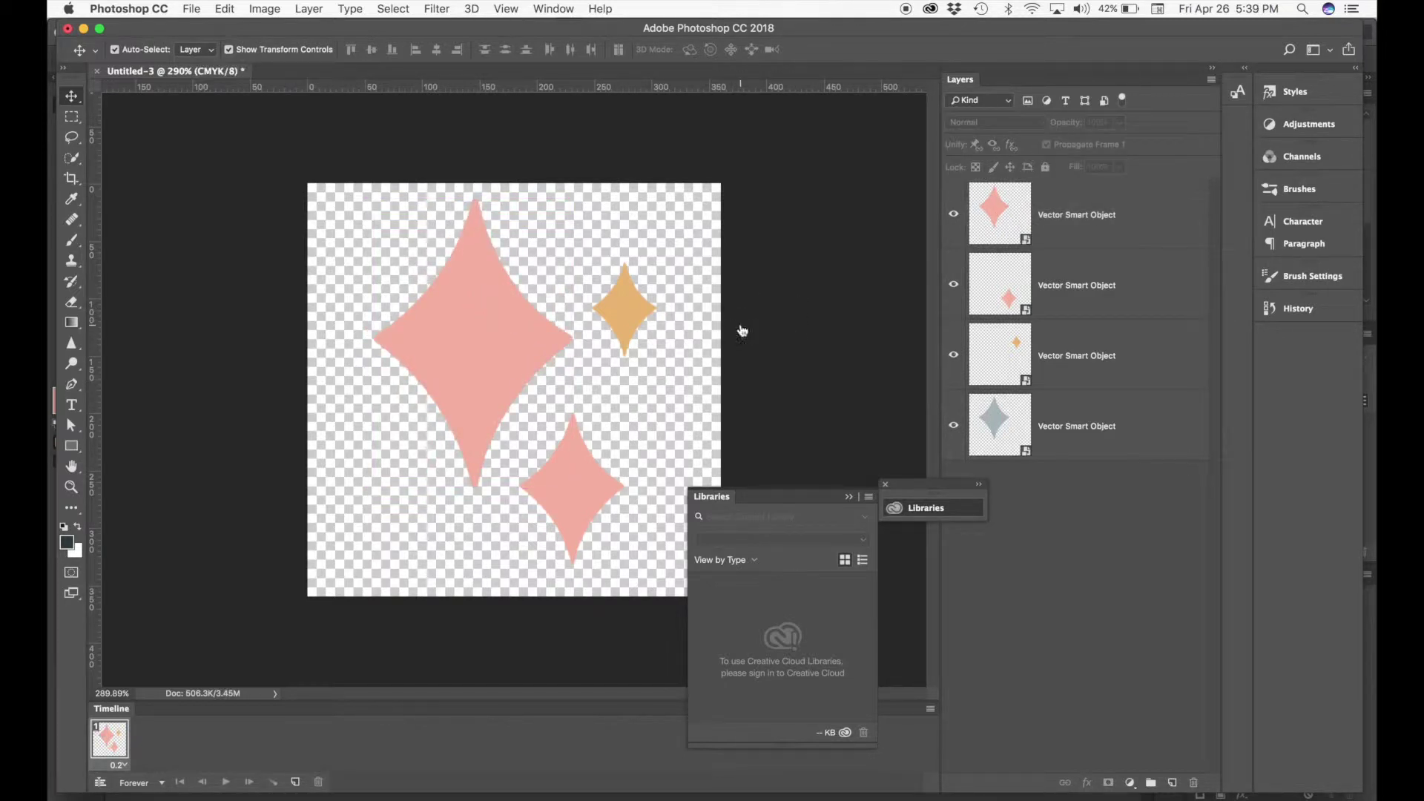
- Recolor the large star orange in Illustrator and paste it into Photoshop as a Smart Object over the large pink star
key("super+Tab")
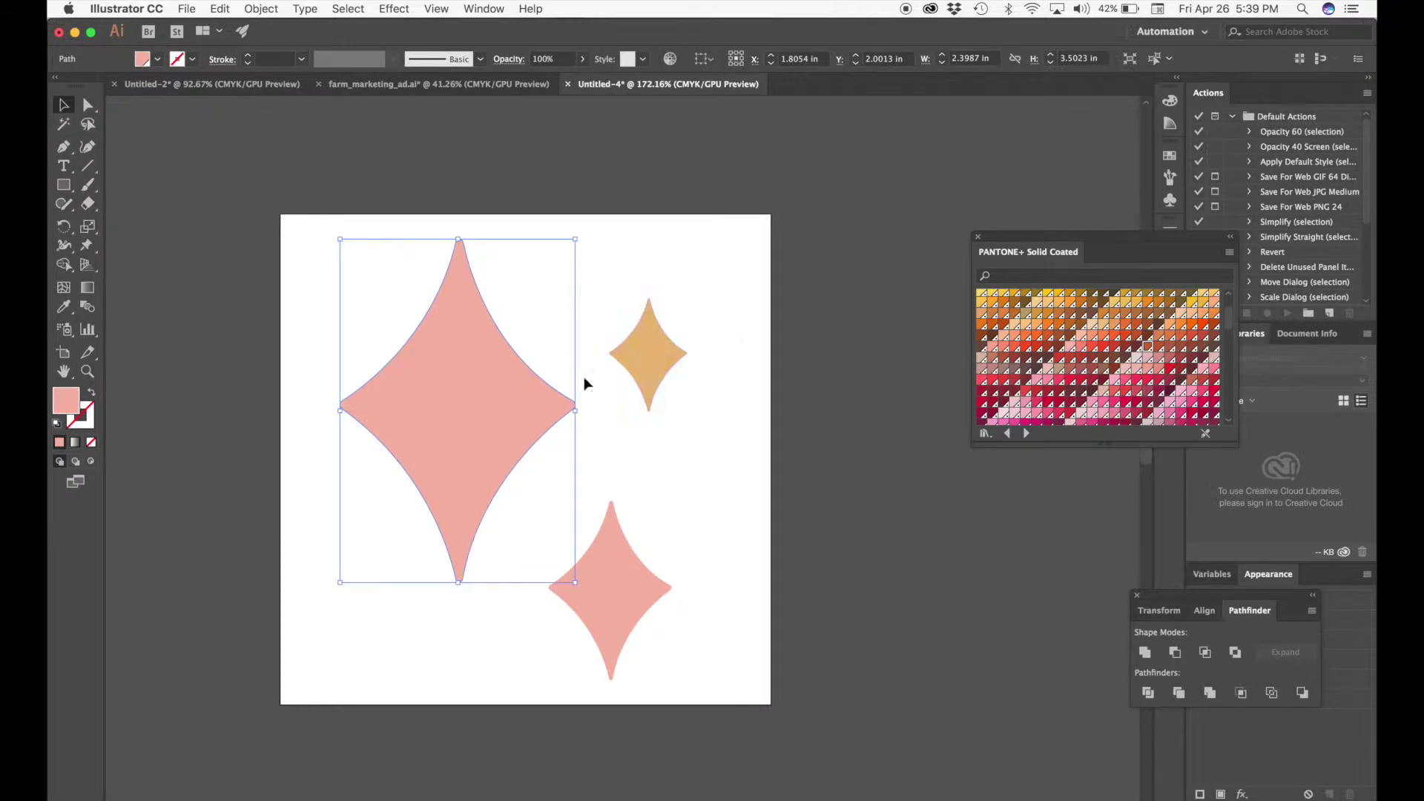
key("super+z")
key("super+Tab")
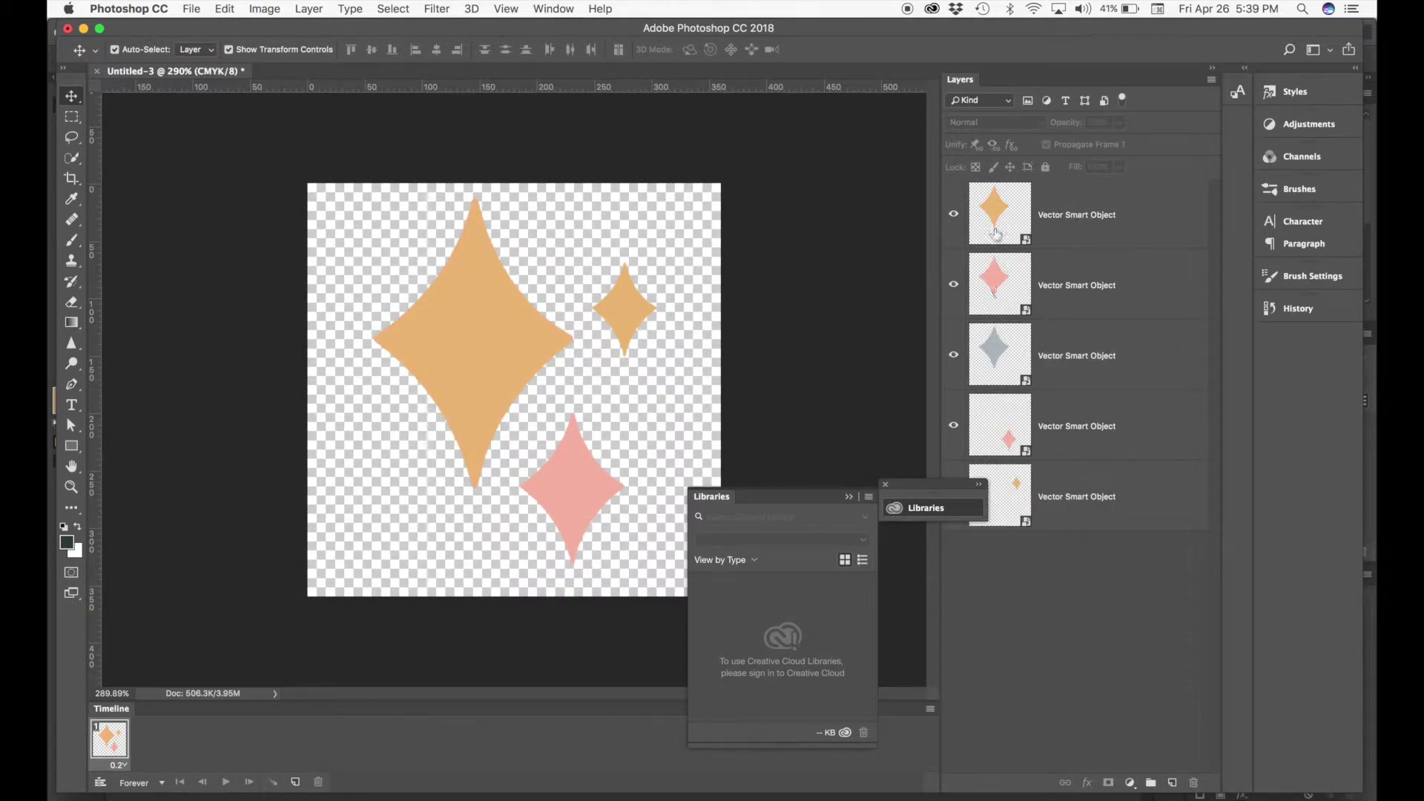
- Duplicate the first animation frame twice and hide the large orange star in frame 2
left_click(295, 783)
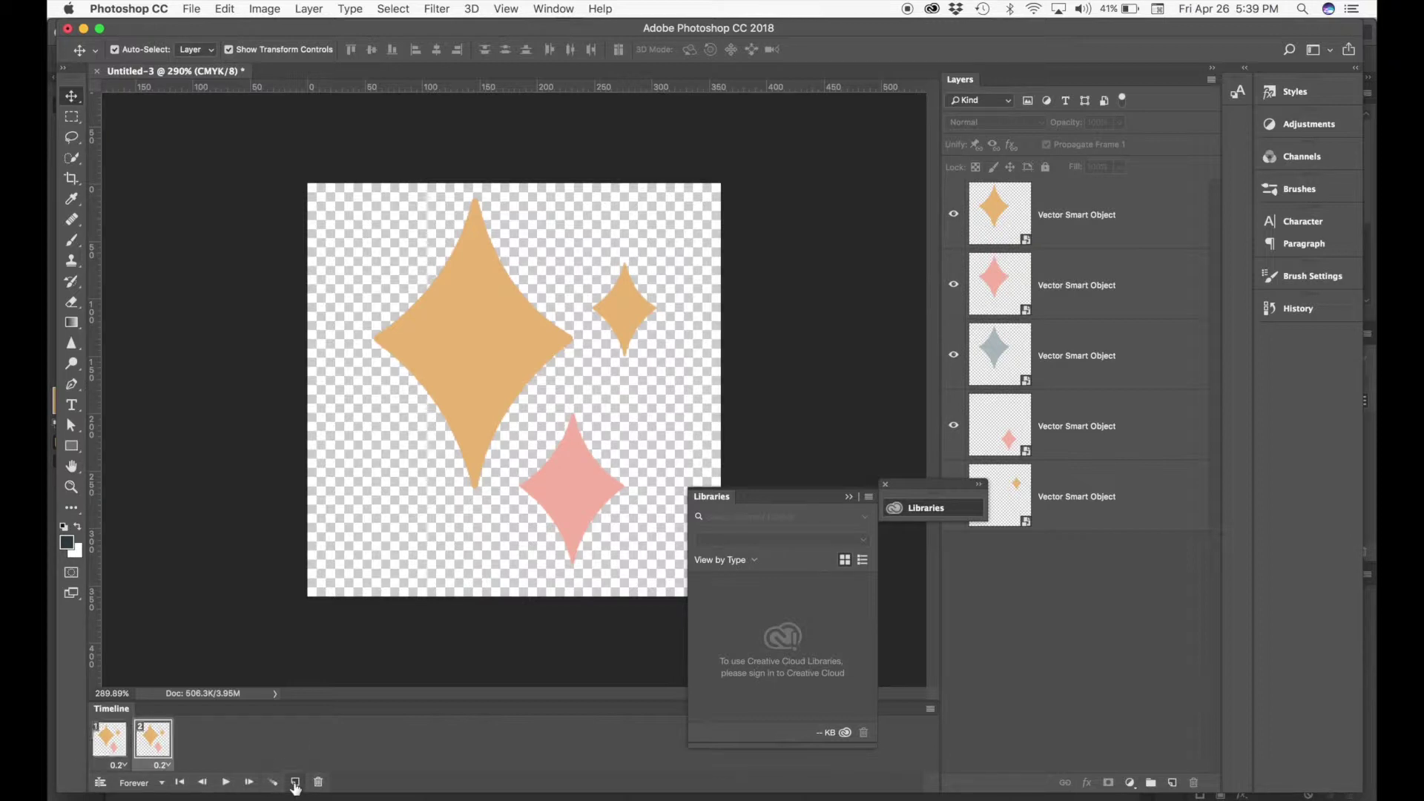
left_click(296, 783)
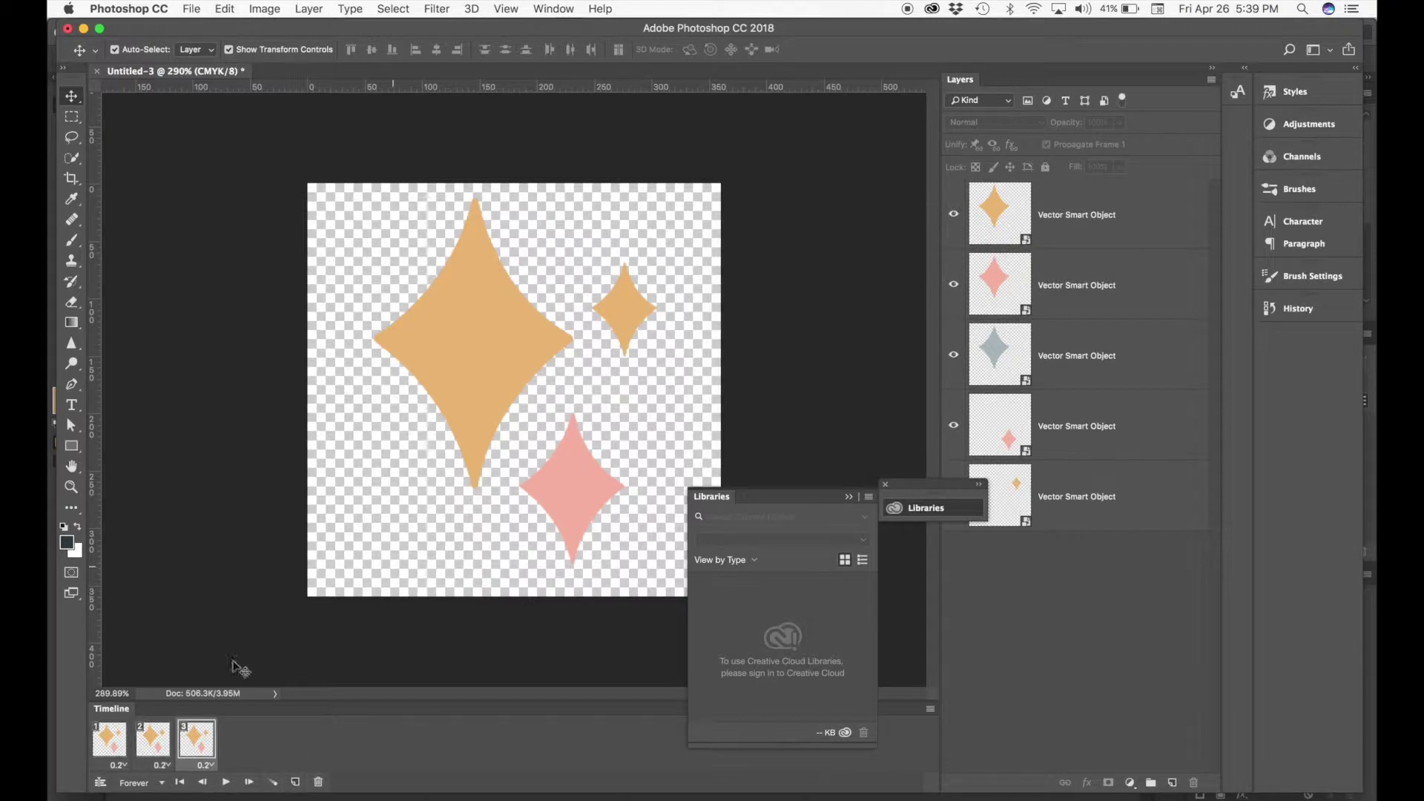
left_click(161, 740)
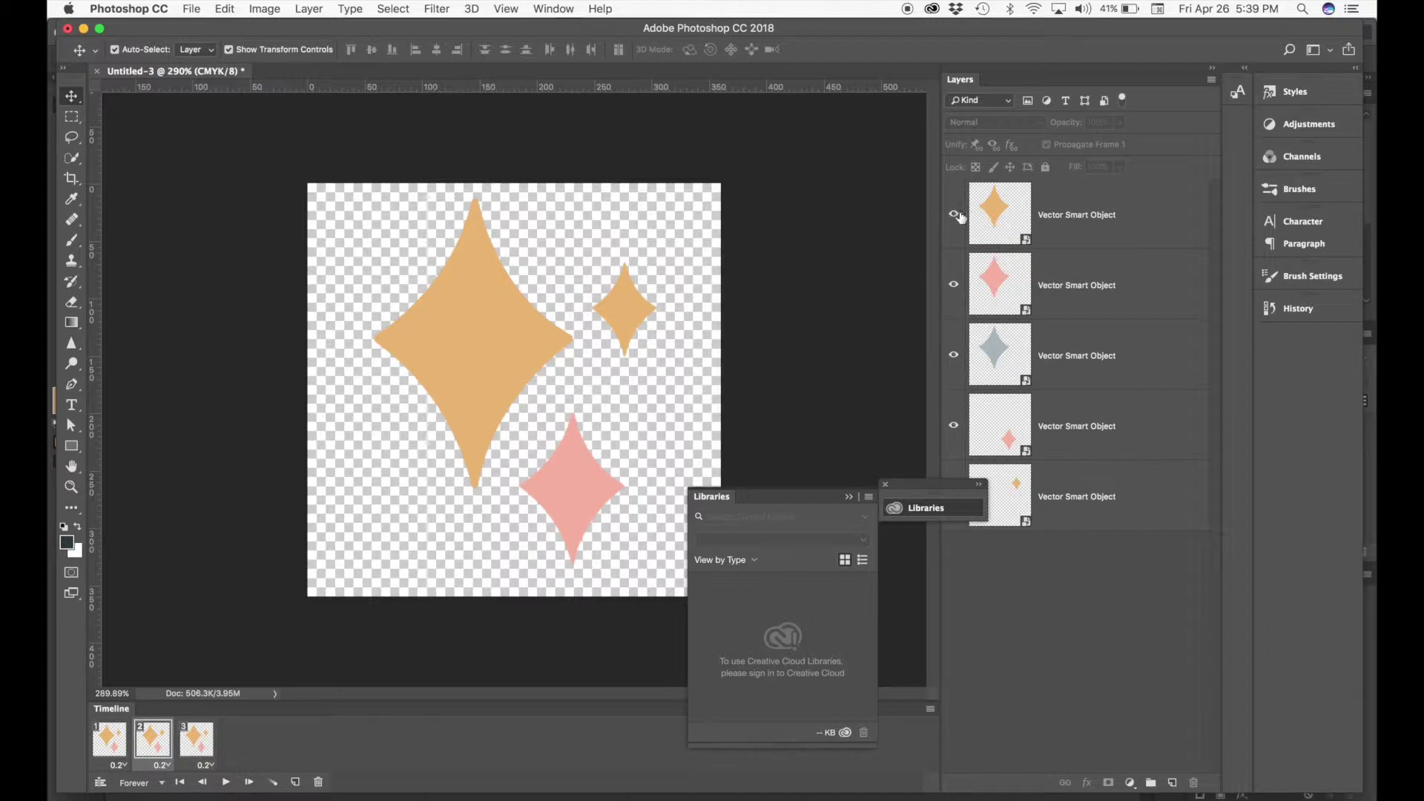
- In frame 3, hide the large orange and large pink stars, and play the animation
left_click(196, 740)
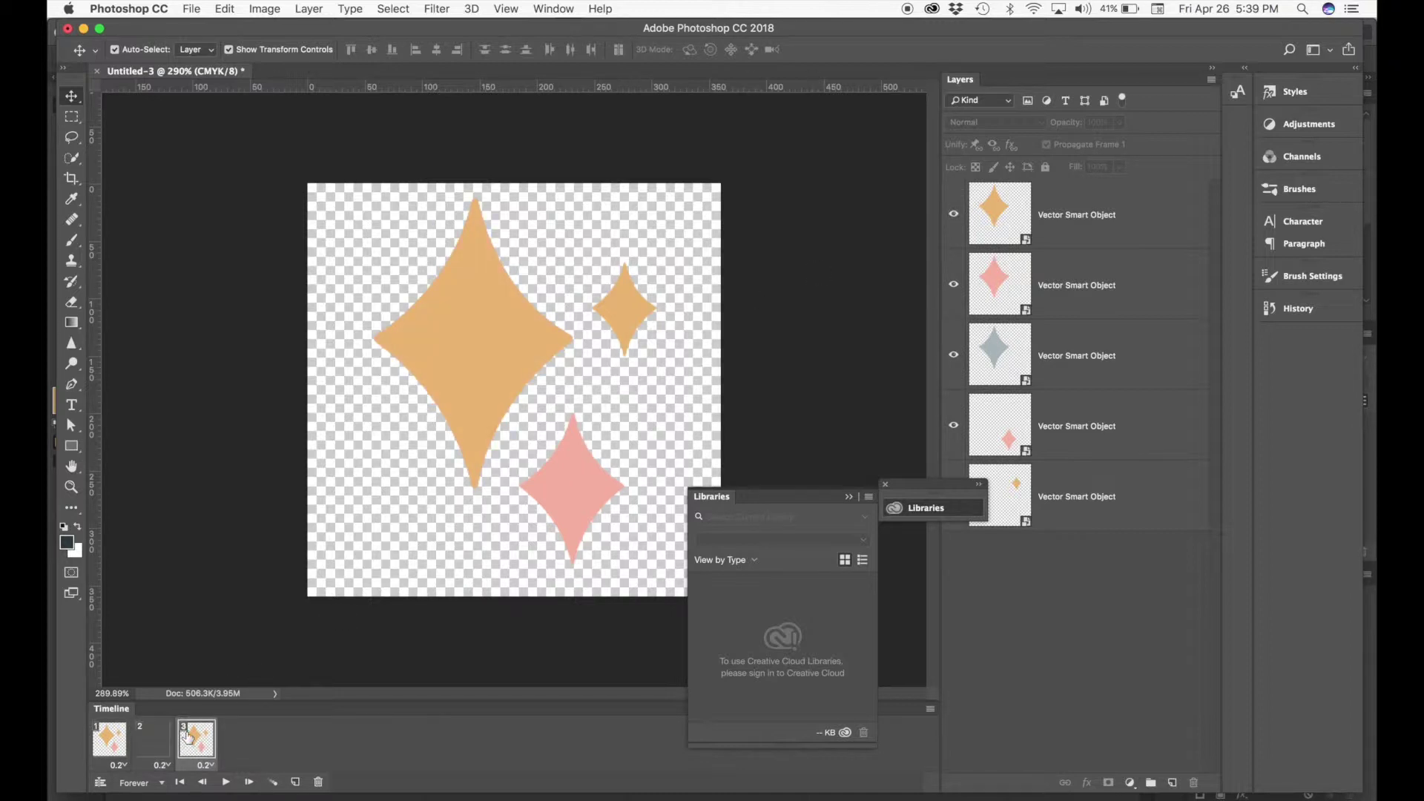
left_click(953, 284)
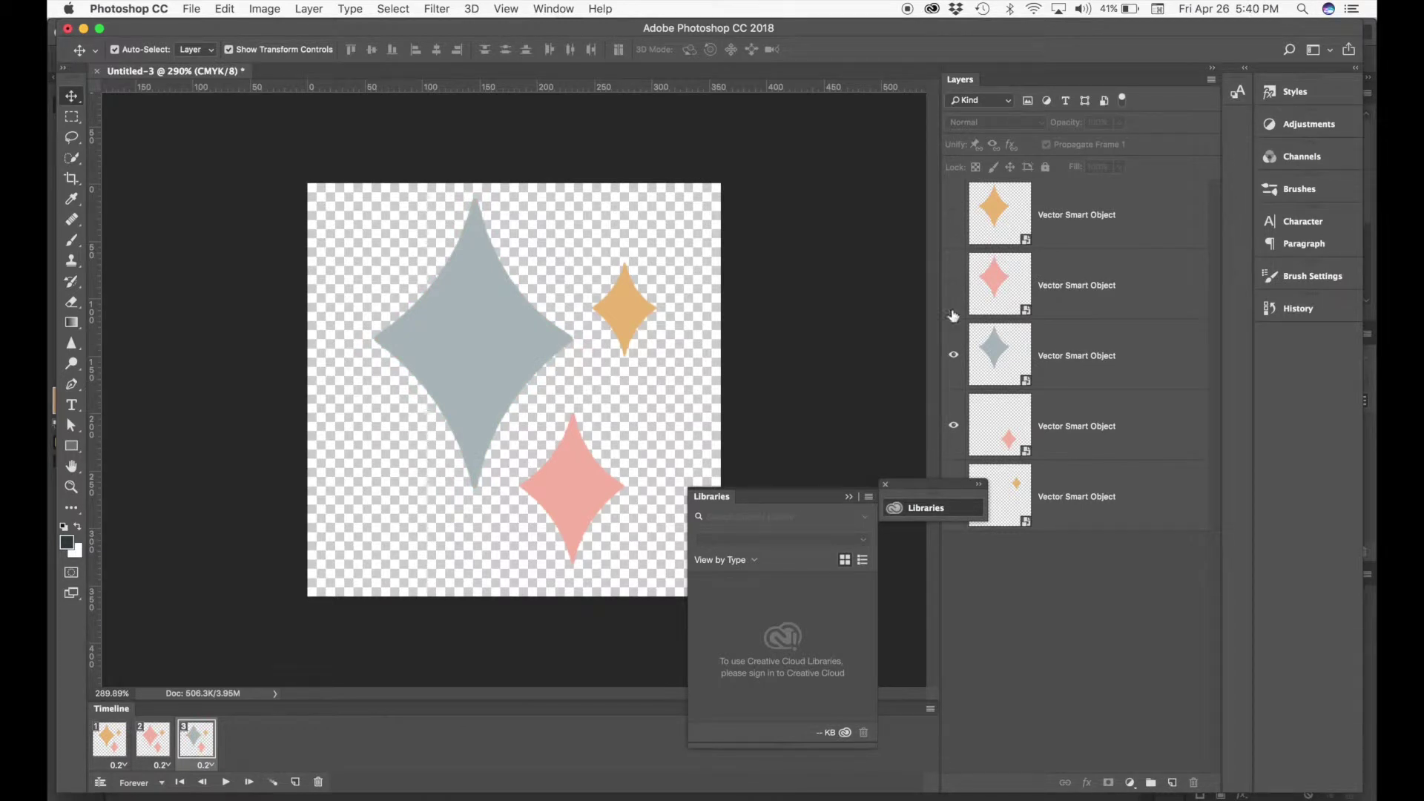
key("space")
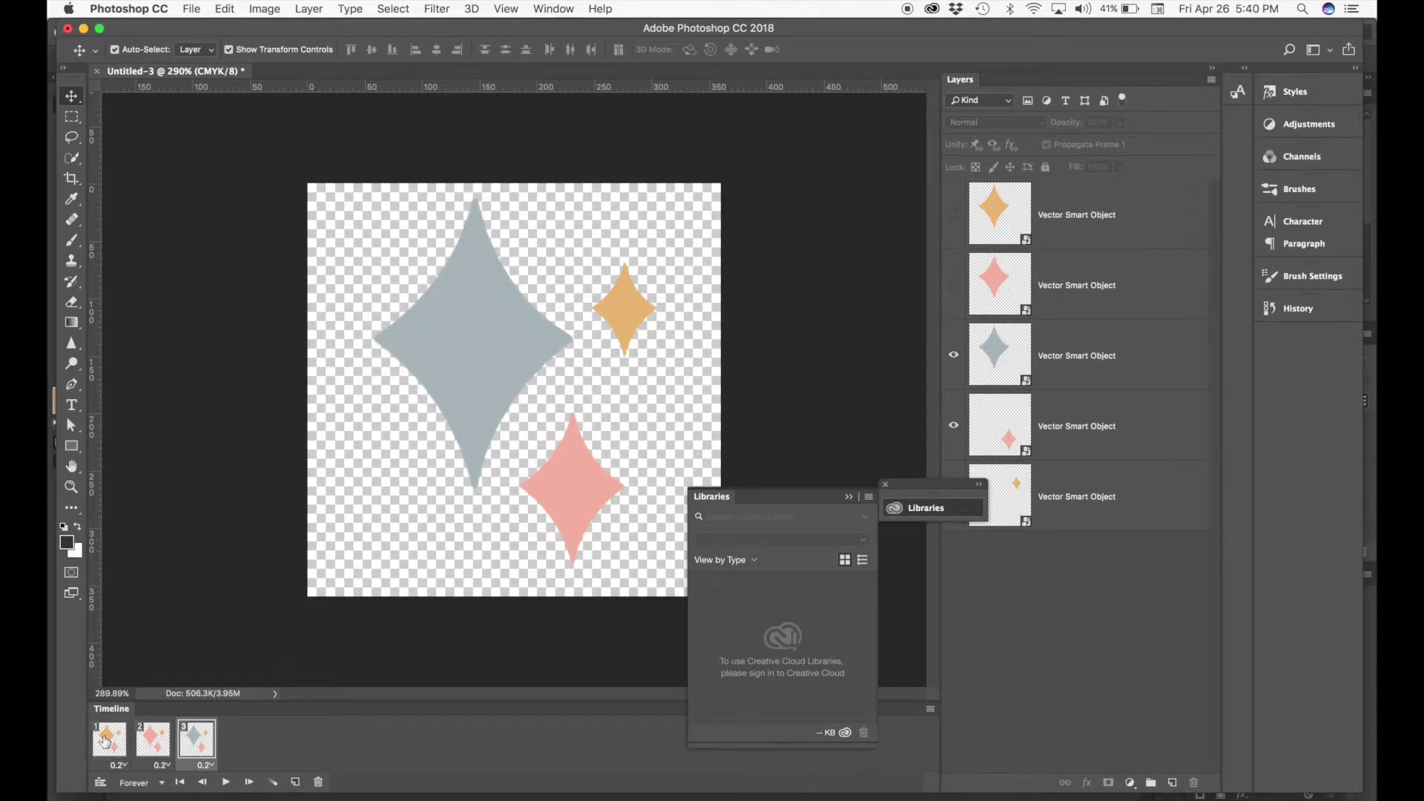
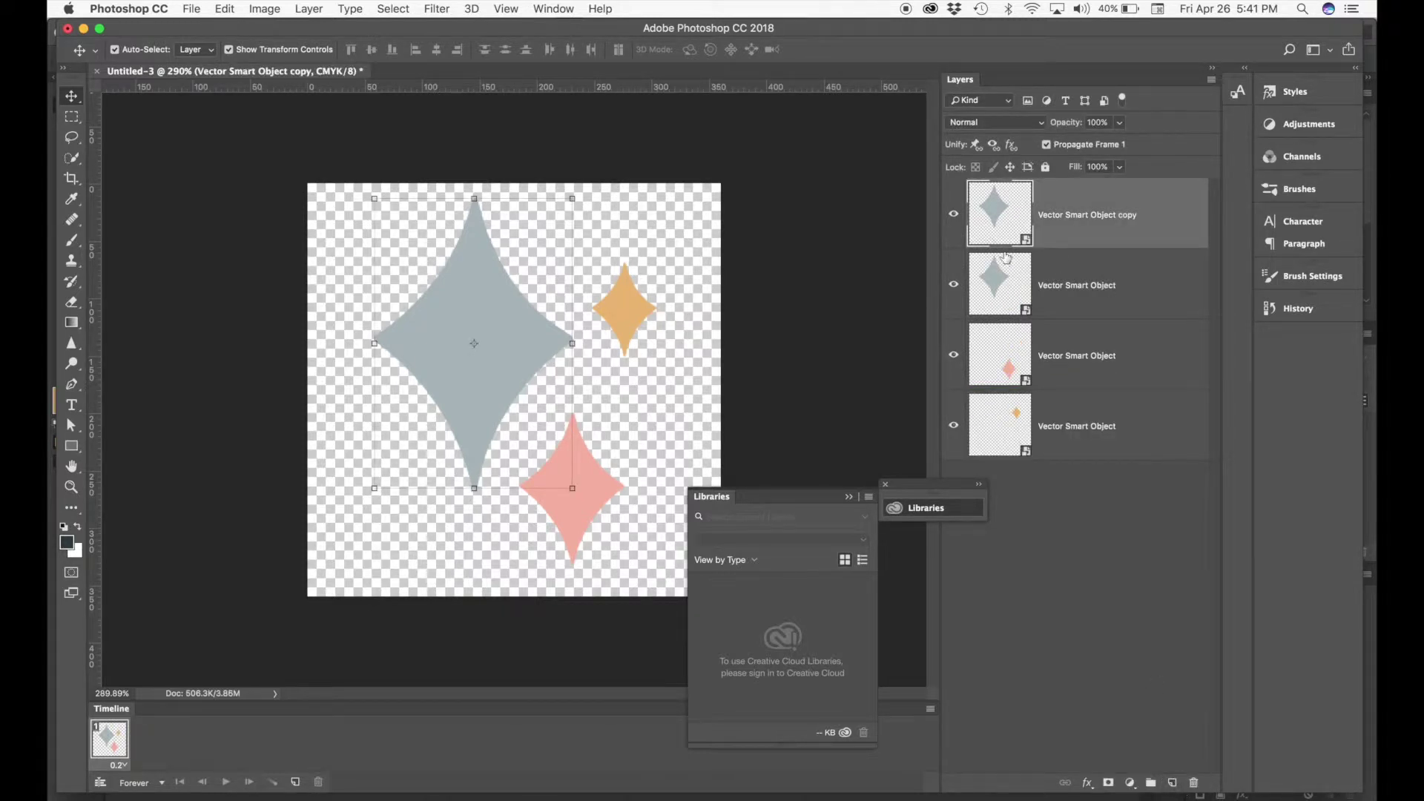
- Duplicate the large grey star layer twice more and rotate its first copy about 6° clockwise
left_click_drag(1006, 219, 1175, 784)
left_click_drag(1132, 495, 1173, 783)
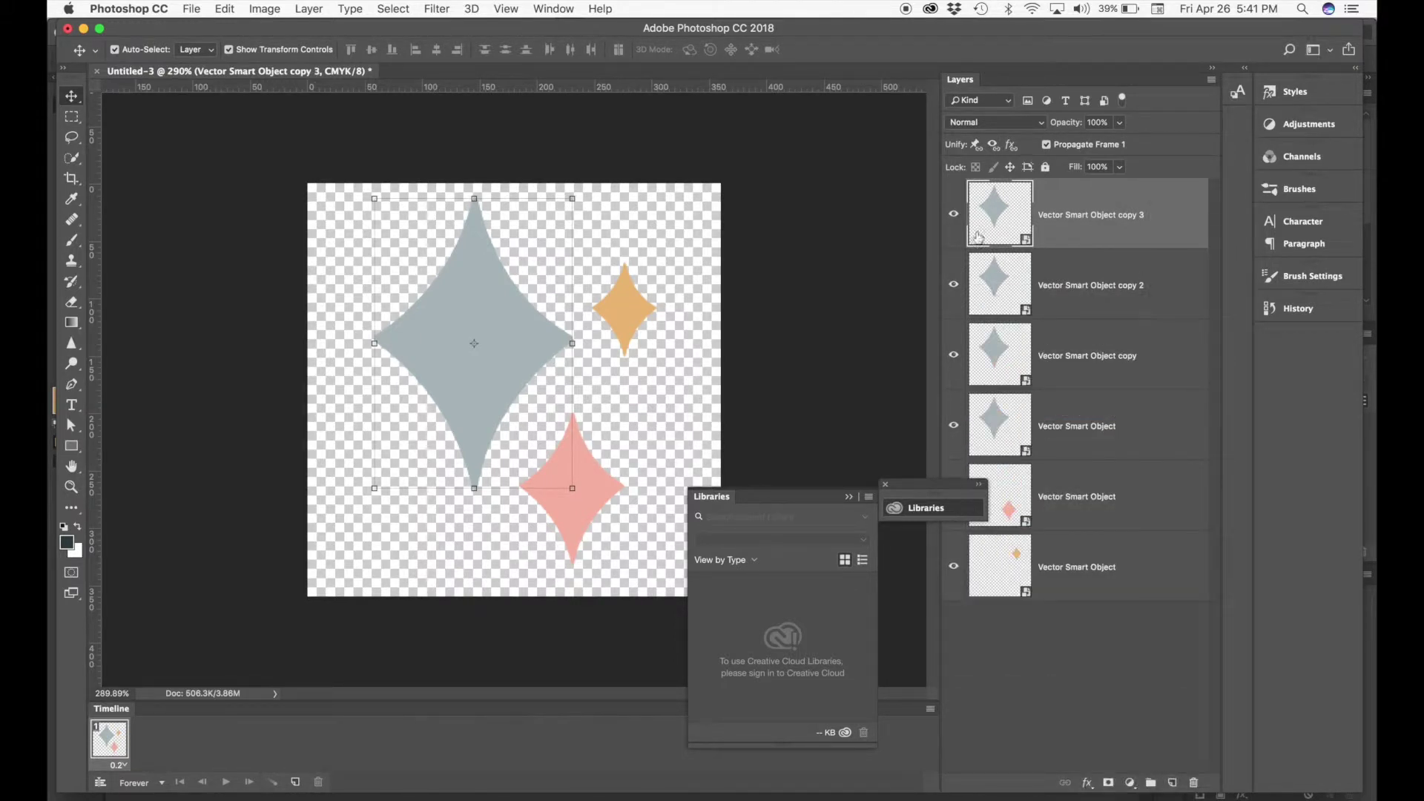
left_click(1080, 348)
left_click_drag(583, 192, 604, 200)
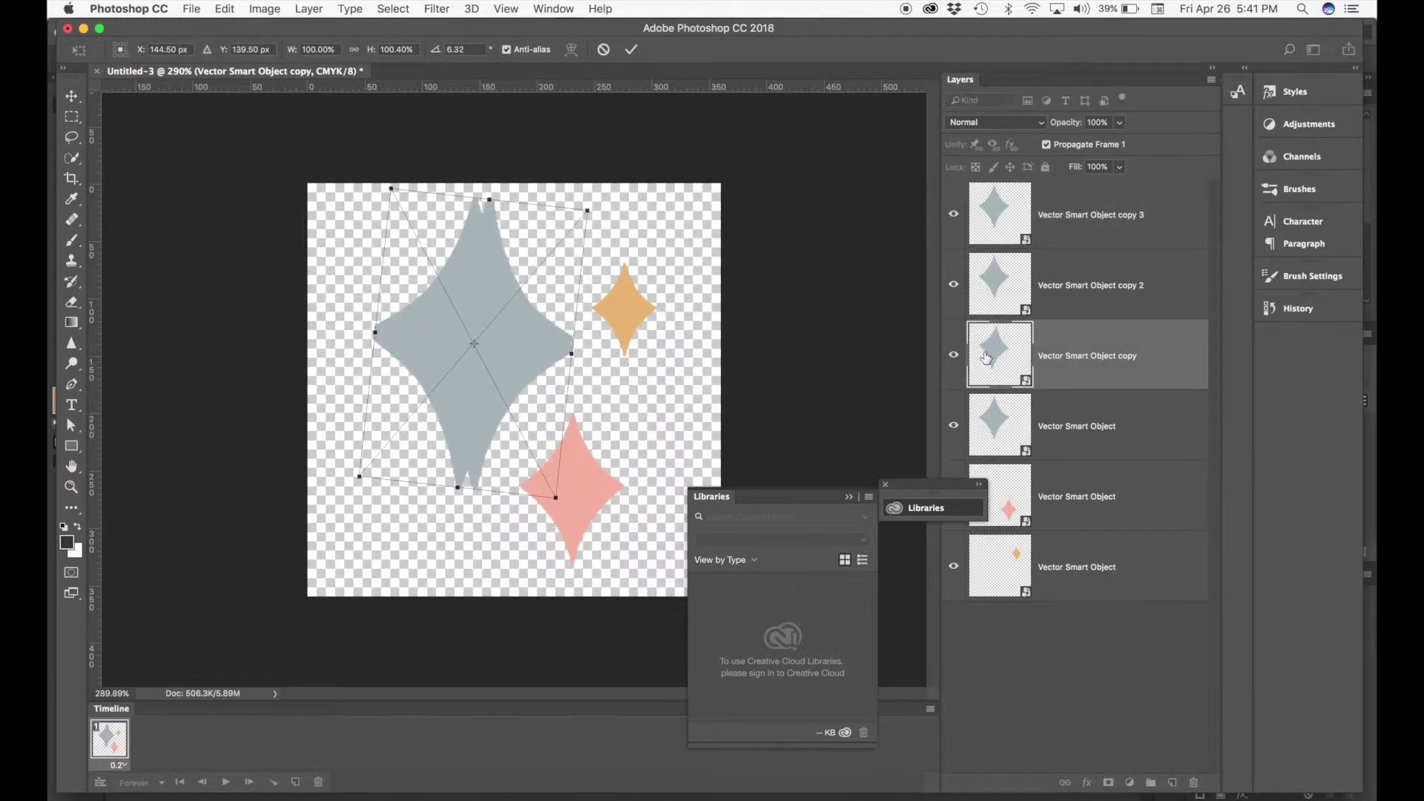
key("Return")
- Rotate the second and third large grey star copies clockwise, each one further than the copy before it
left_click(1081, 286)
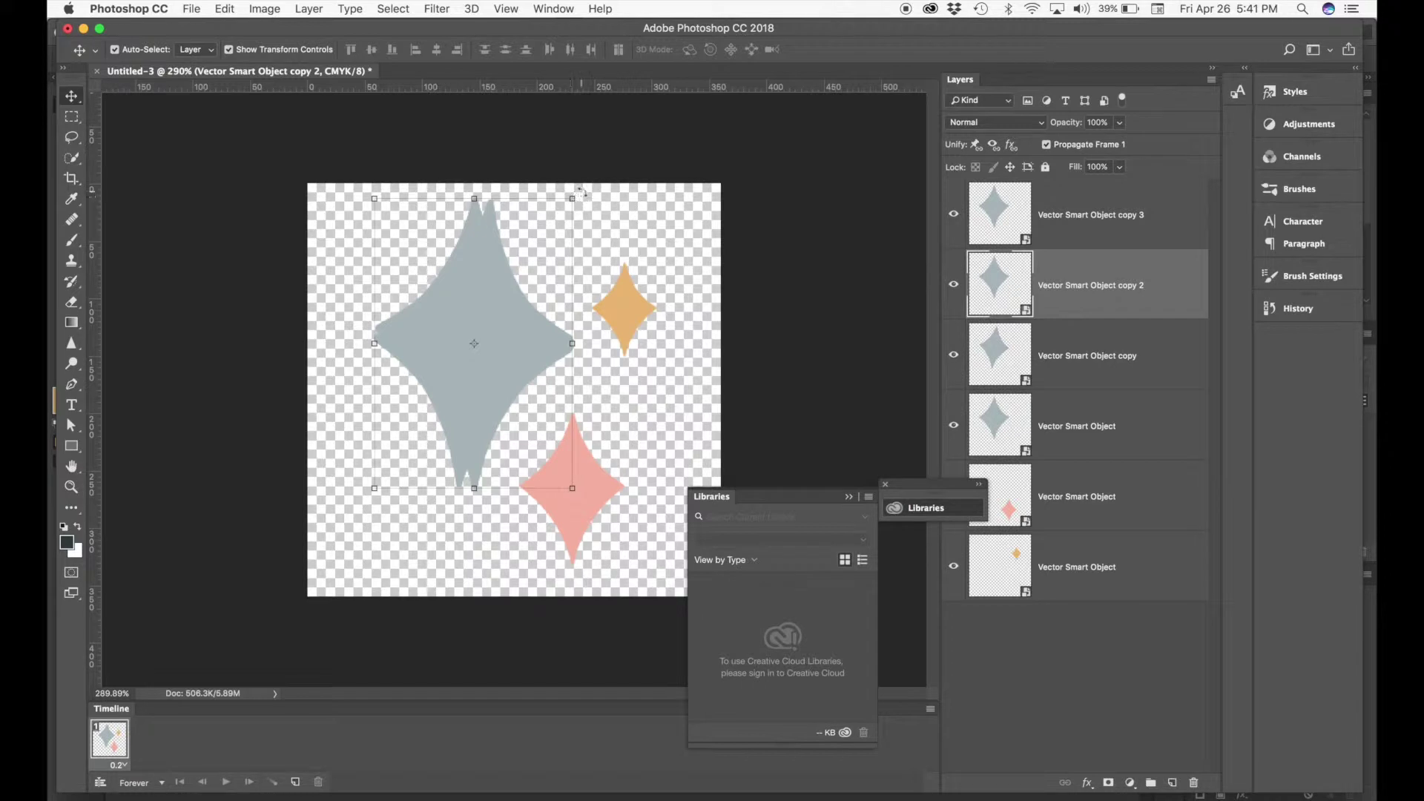
left_click_drag(582, 192, 635, 216)
key("Return")
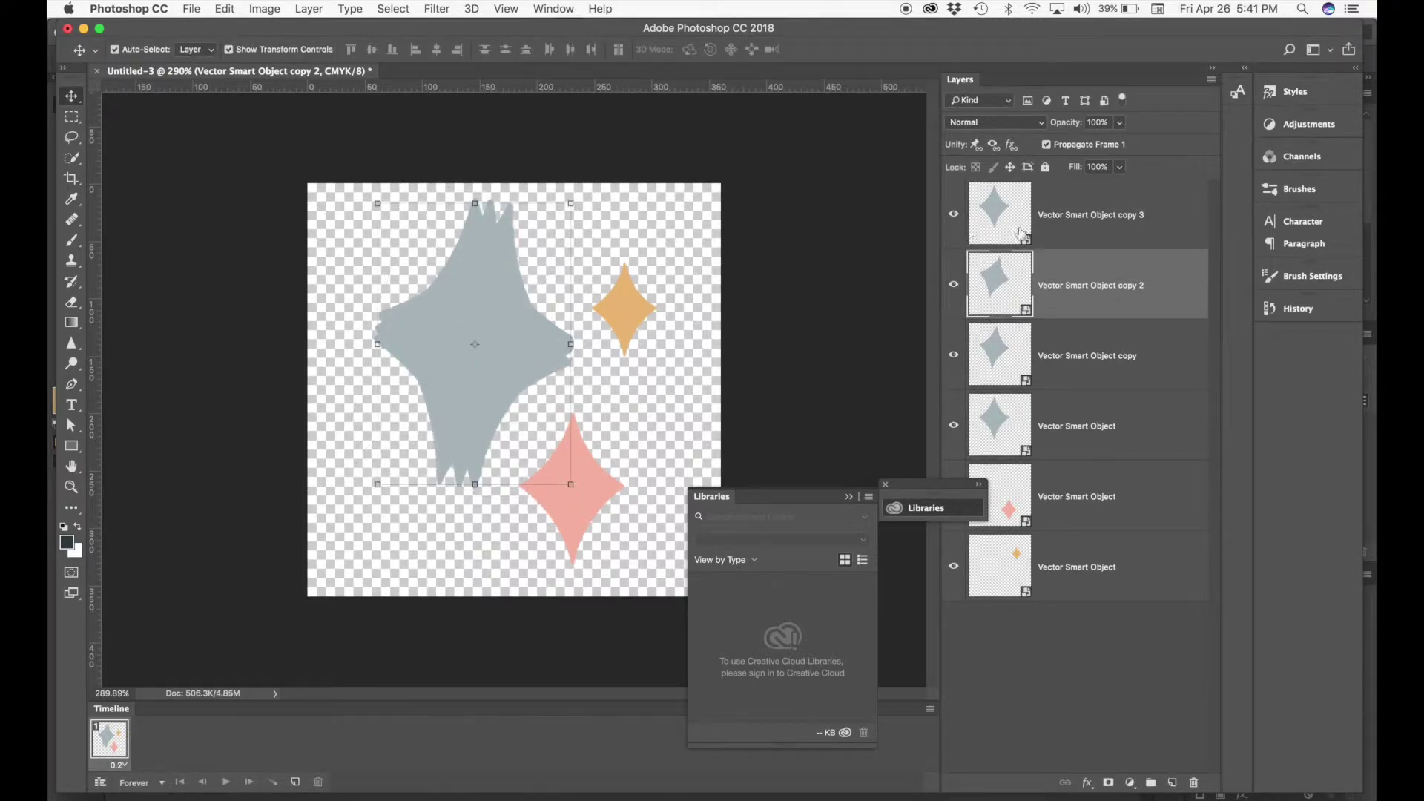
left_click(983, 226)
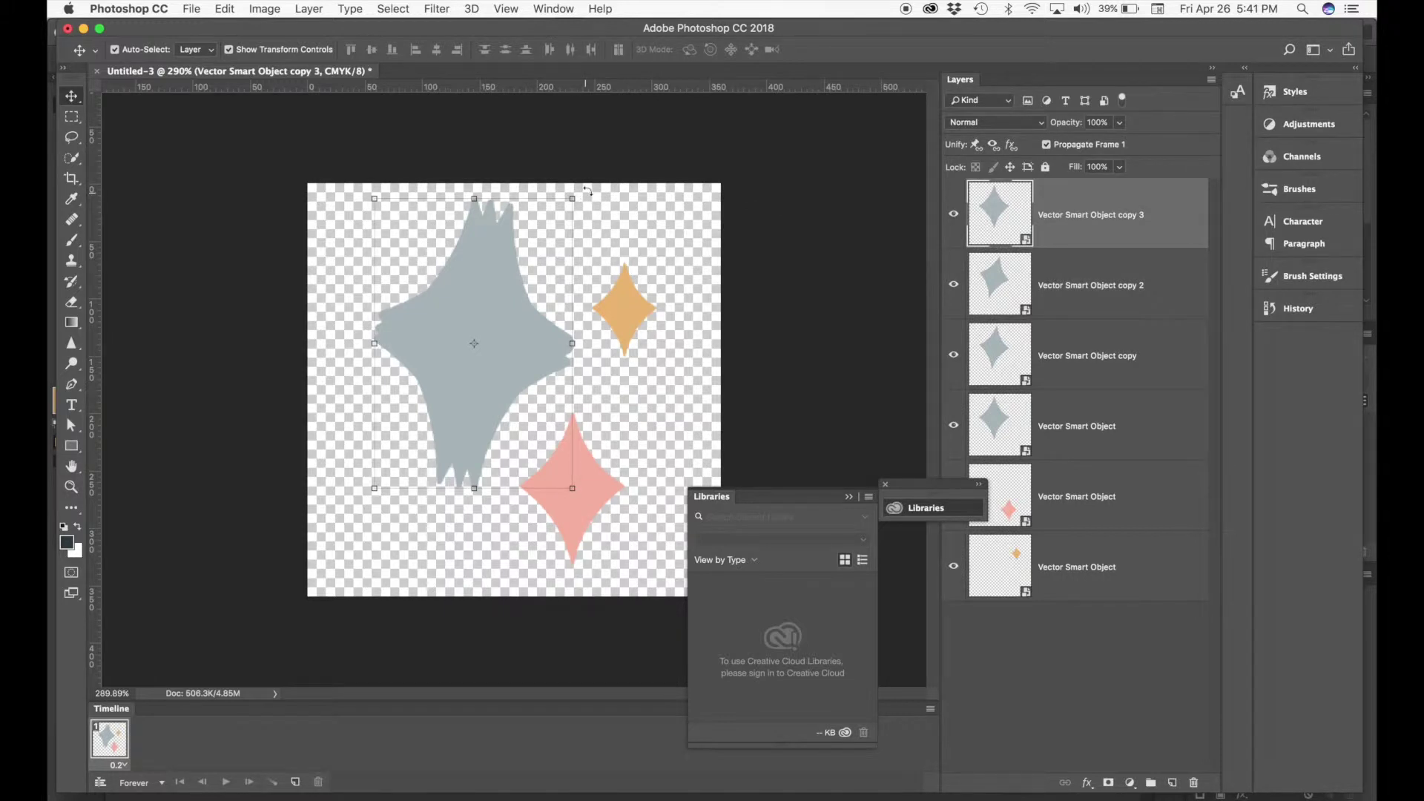
left_click_drag(587, 192, 653, 236)
key("Return")
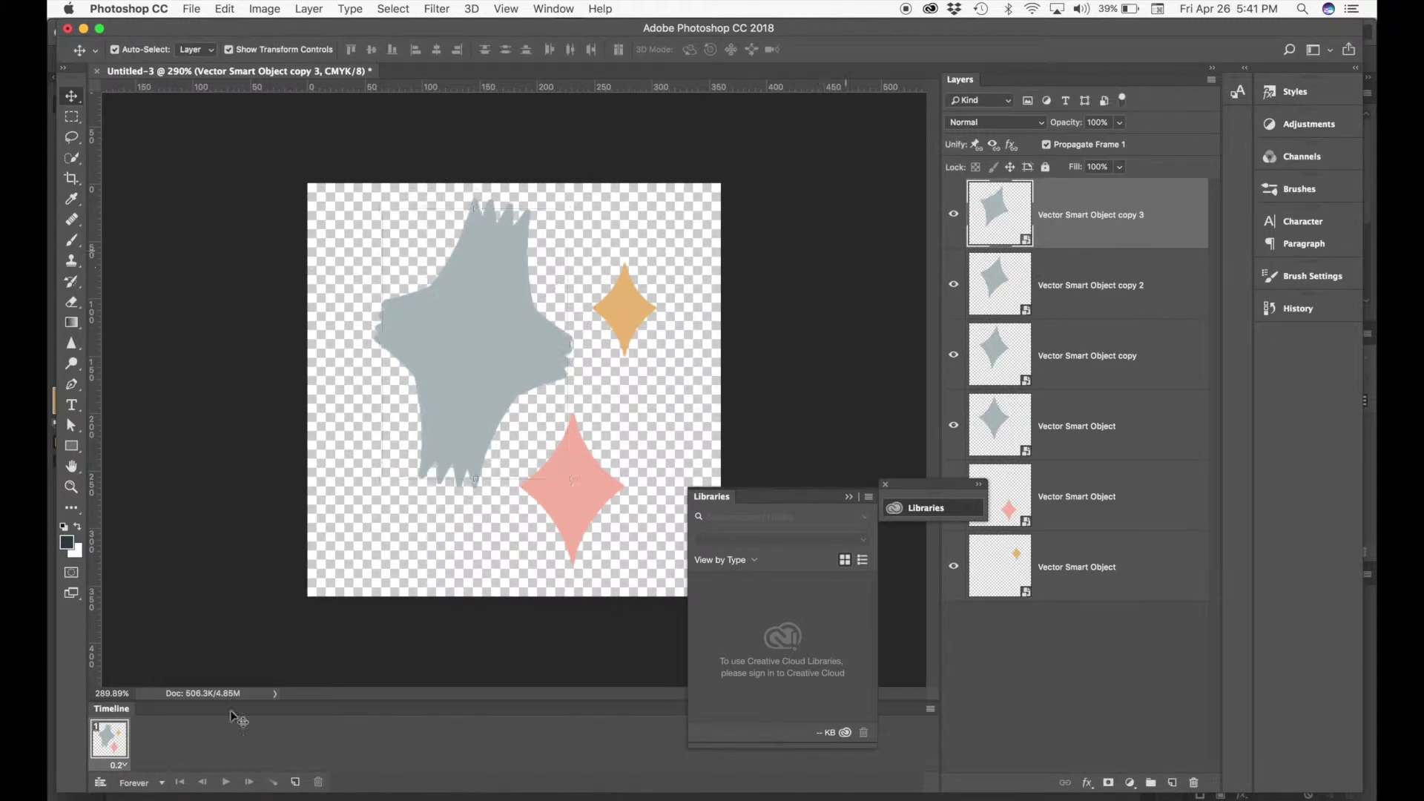
- Duplicate the first animation frame three times and hide the three rotated large star copies in frame 1
left_click(263, 790)
left_click(295, 782)
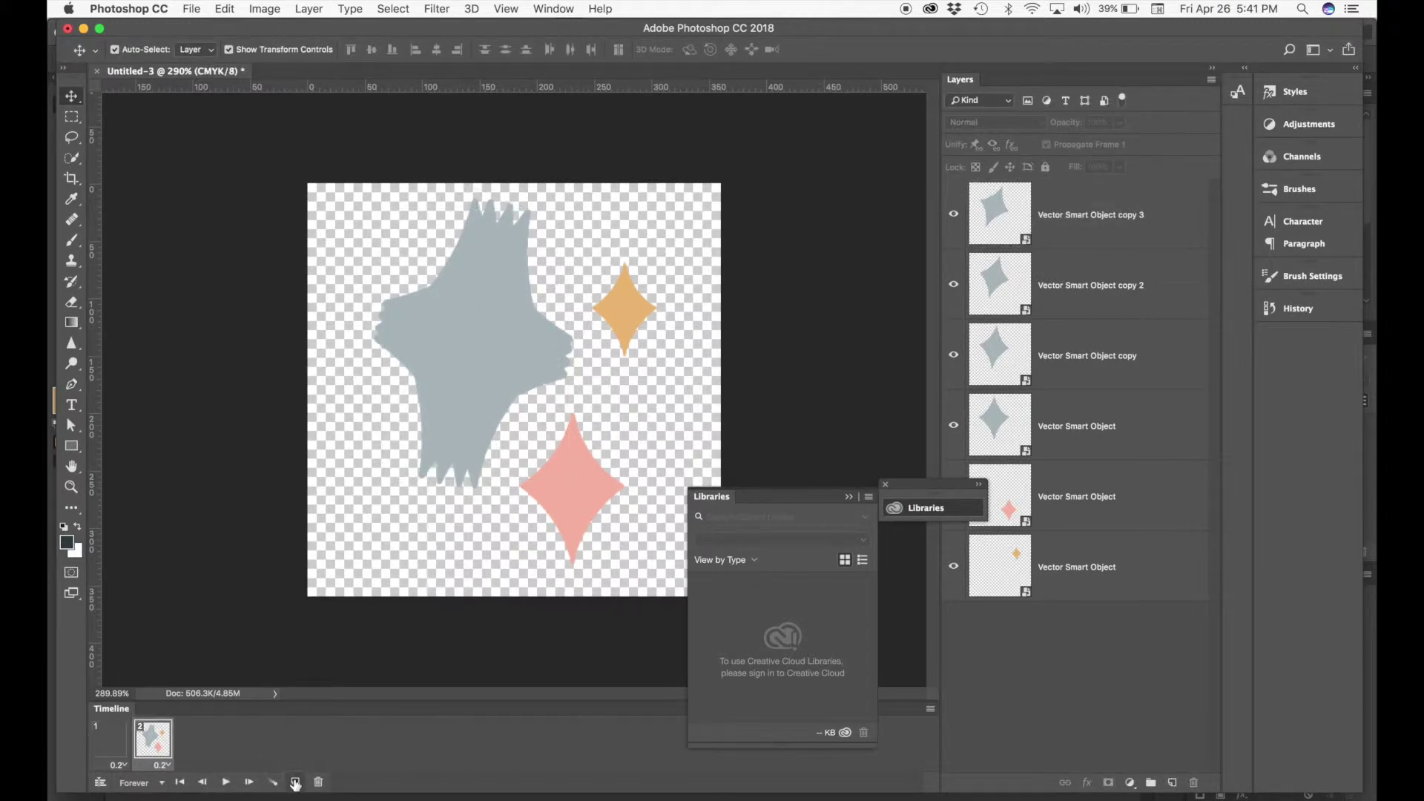
left_click(295, 782)
left_click(295, 783)
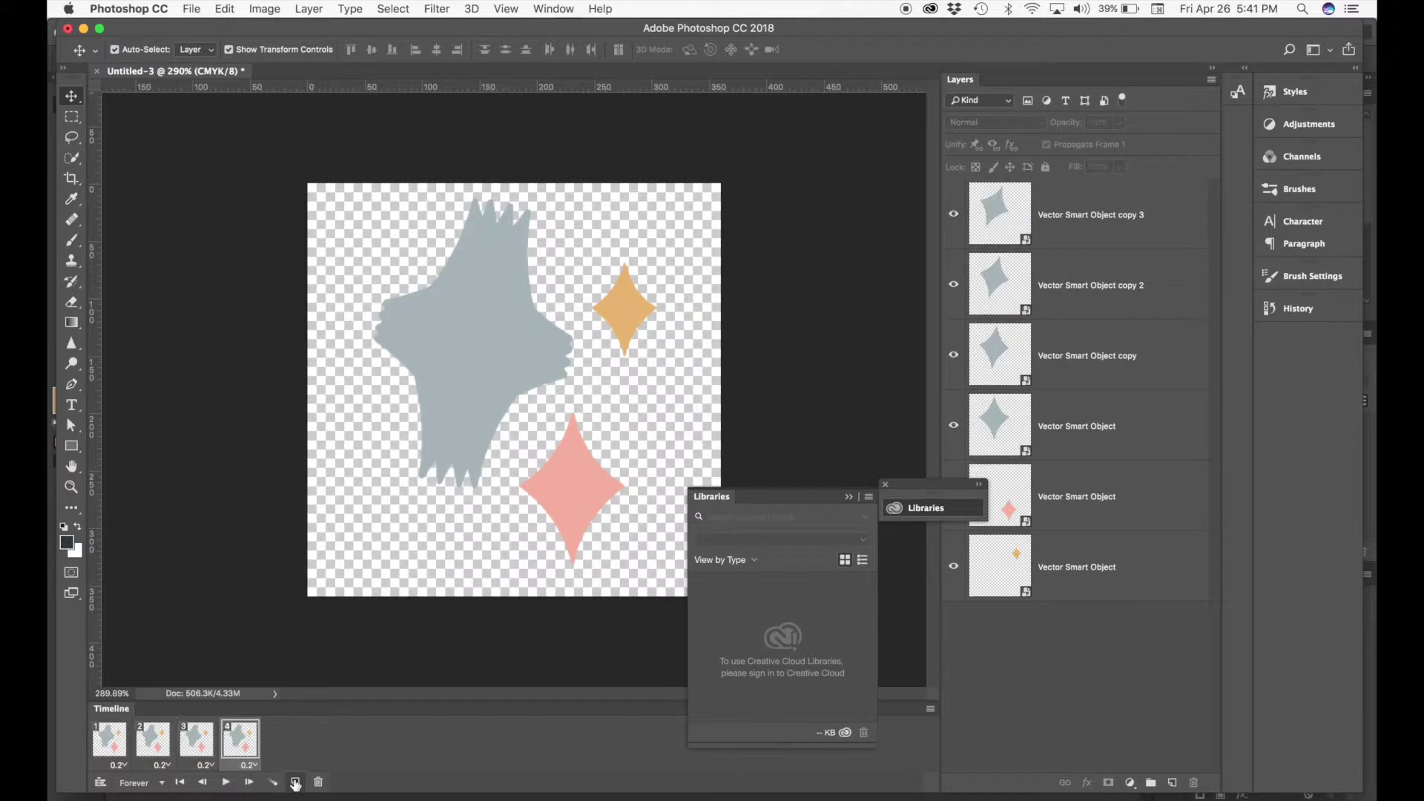
left_click(113, 734)
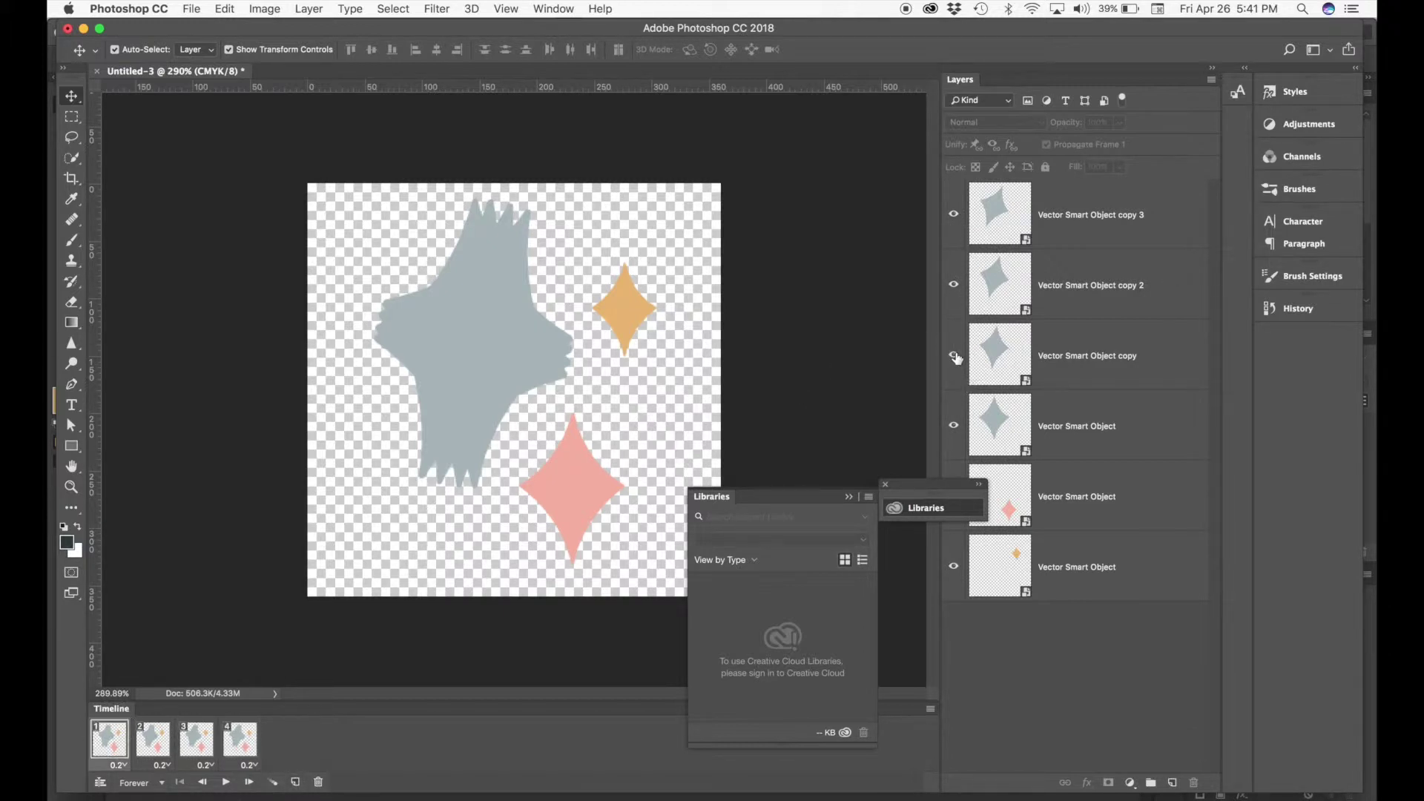
left_click_drag(955, 357, 954, 214)
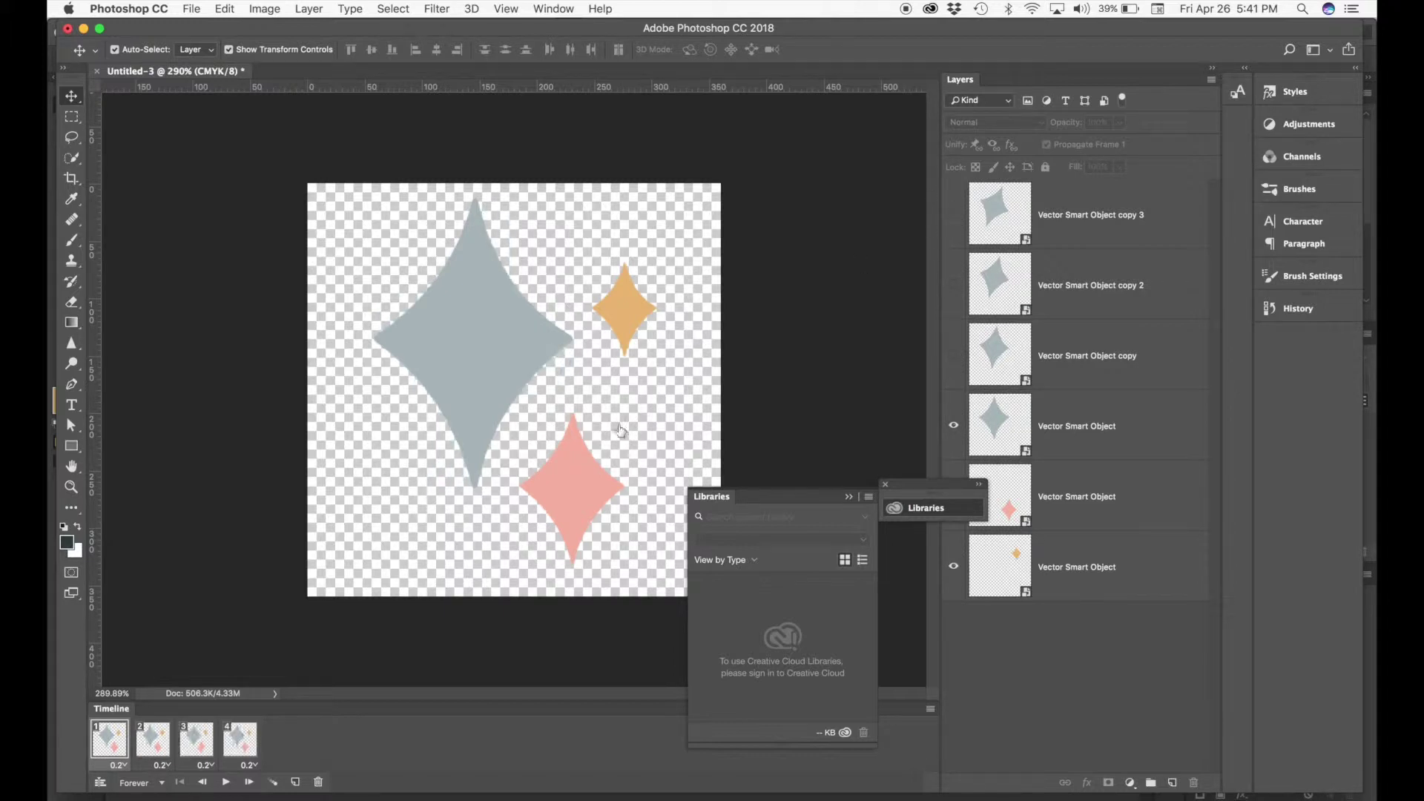
- Show only the first rotated copy of the large star in frame 2 and only the second rotated copy in frame 3
left_click(161, 746)
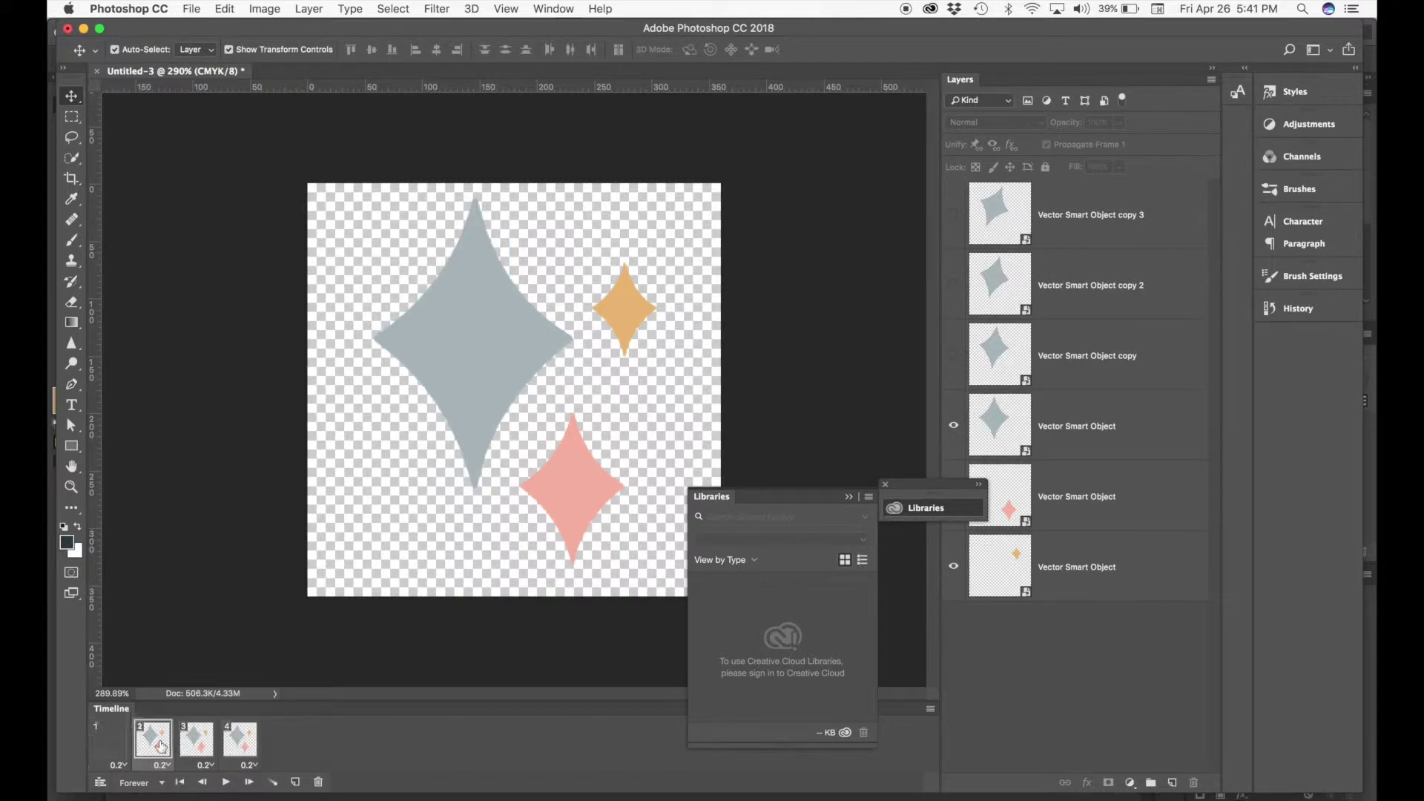
left_click(953, 424)
left_click(954, 357)
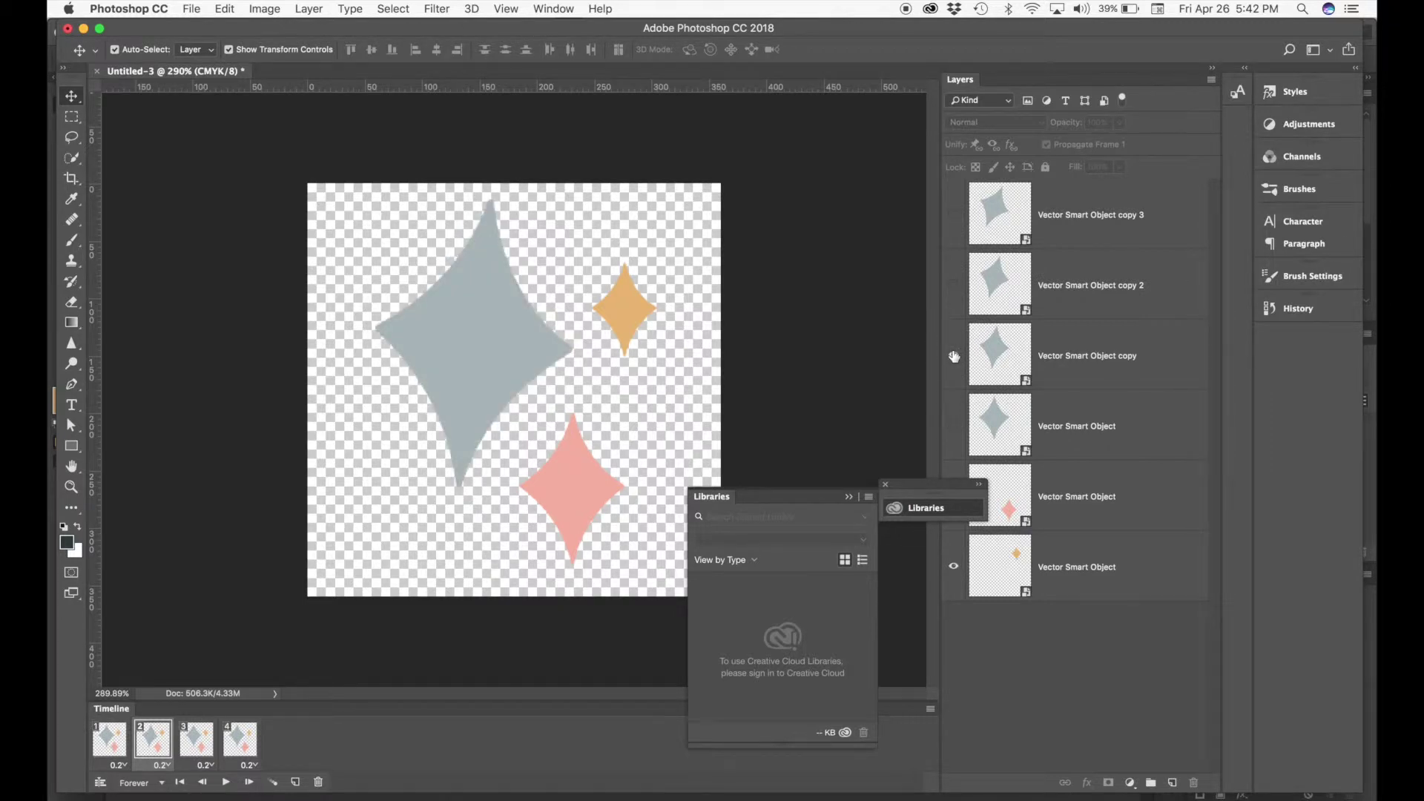
left_click(196, 740)
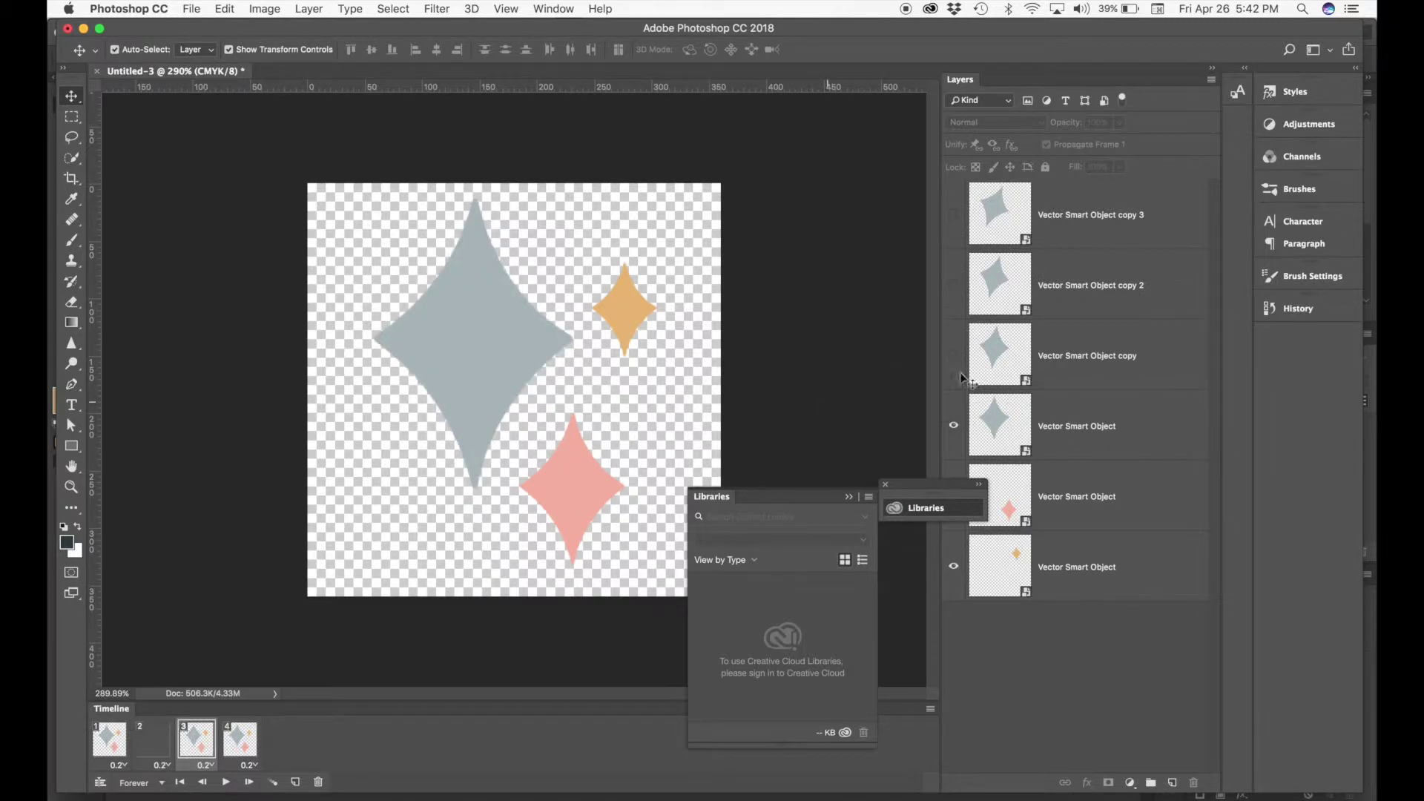
left_click(952, 332)
left_click(954, 286)
- Show only the most rotated copy of the large star in frame 4, and play the animation with 0-second frame delays
left_click(249, 734)
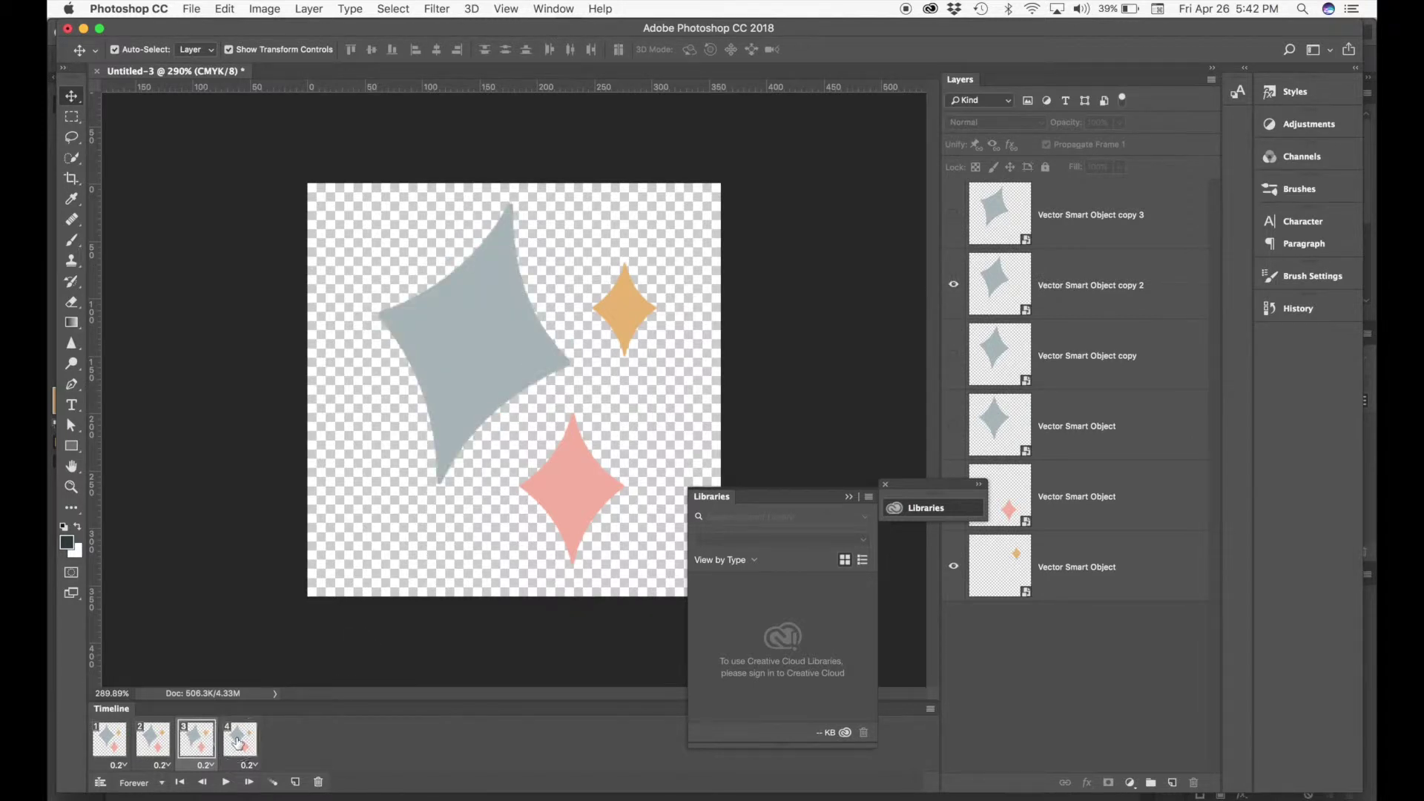
left_click(954, 426)
left_click(954, 214)
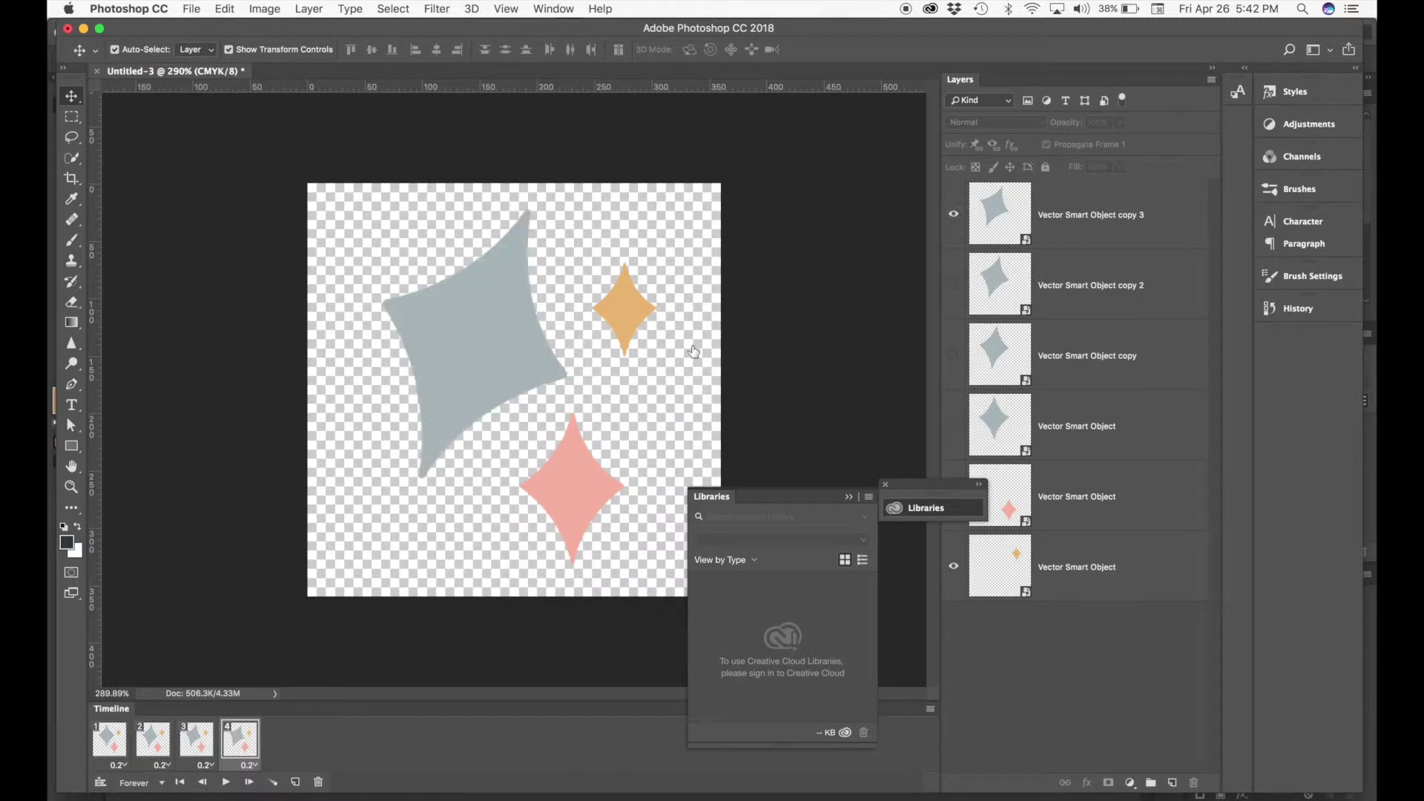
left_click(225, 782)
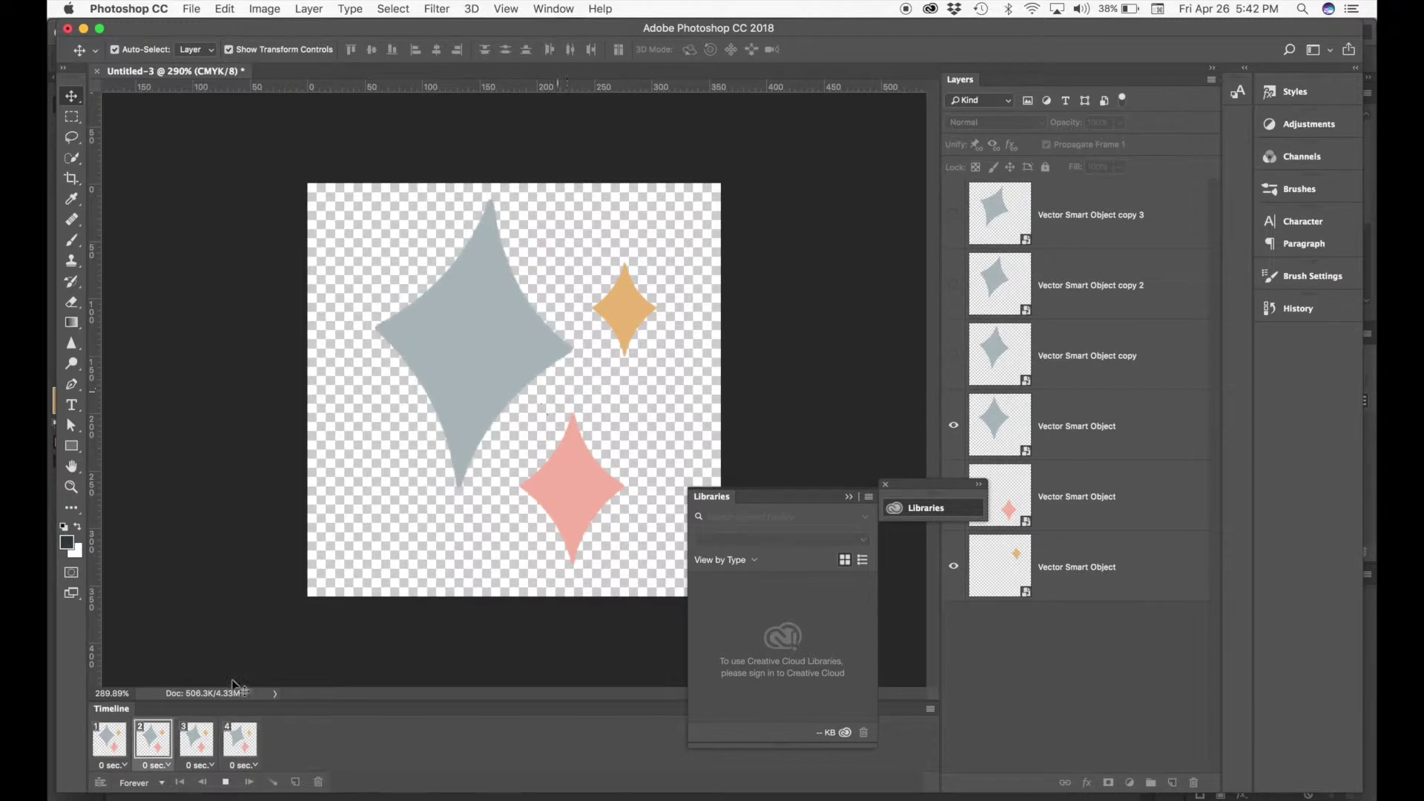
left_click(227, 783)
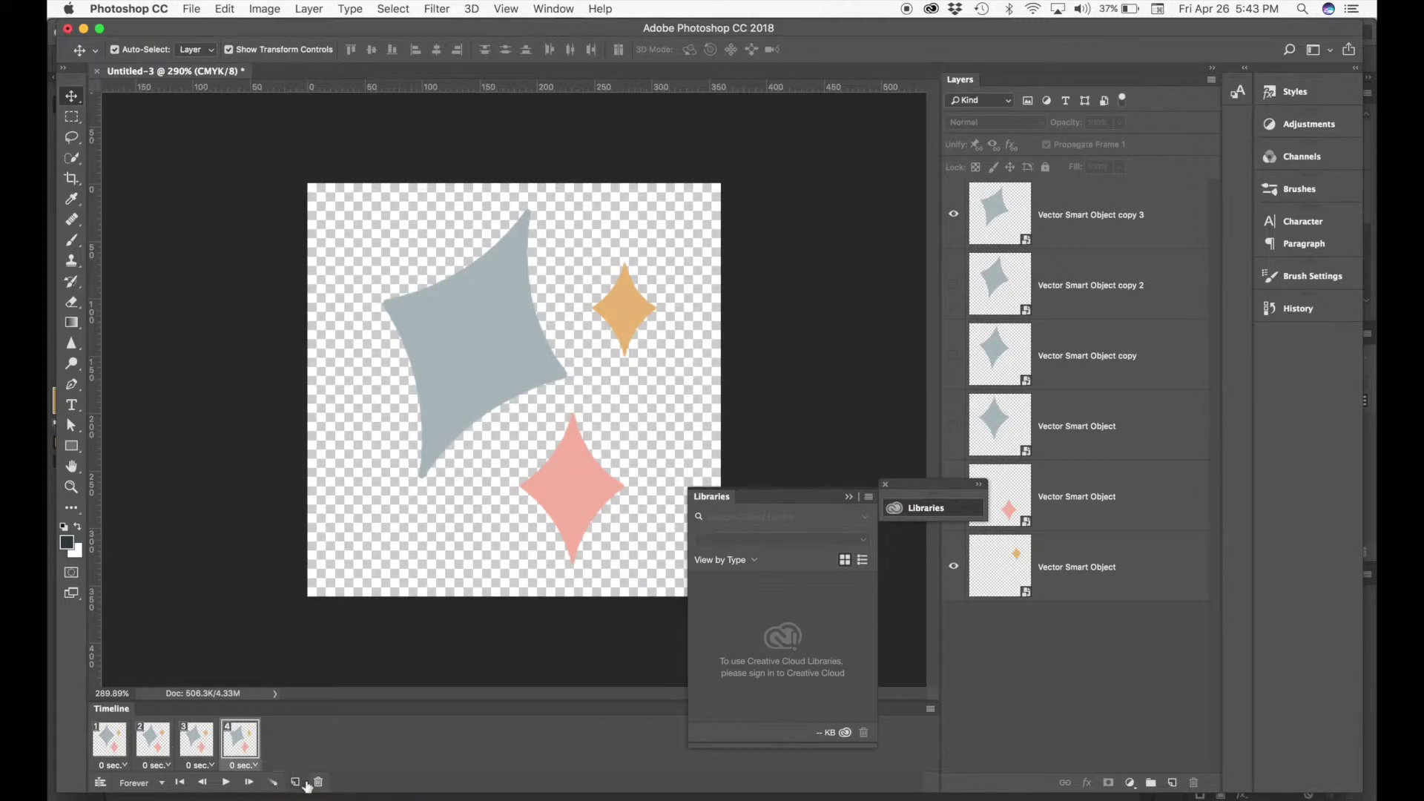
- Add frame 5 showing the second rotated large star and frame 6 showing the first rotated one, and play the animation
left_click(296, 782)
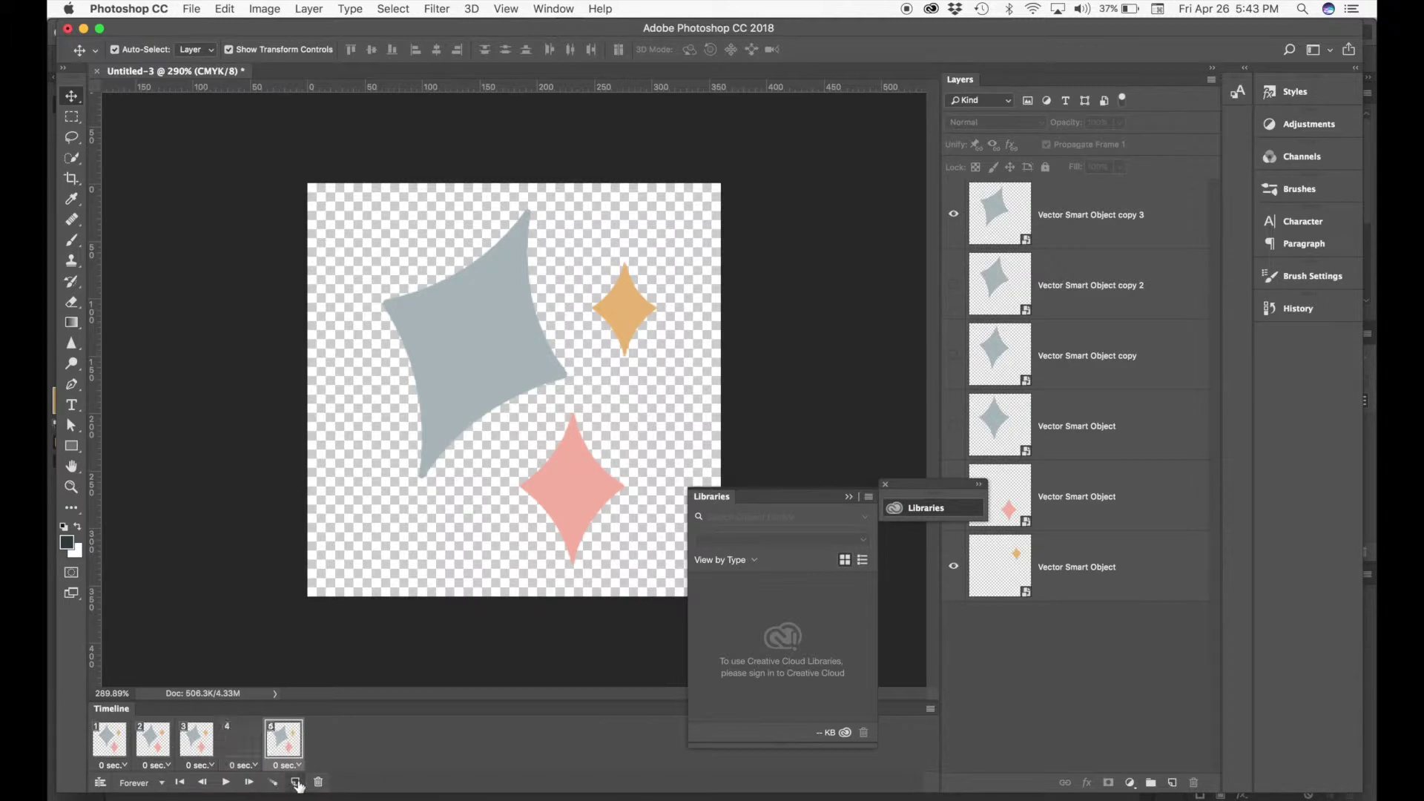
left_click(954, 217)
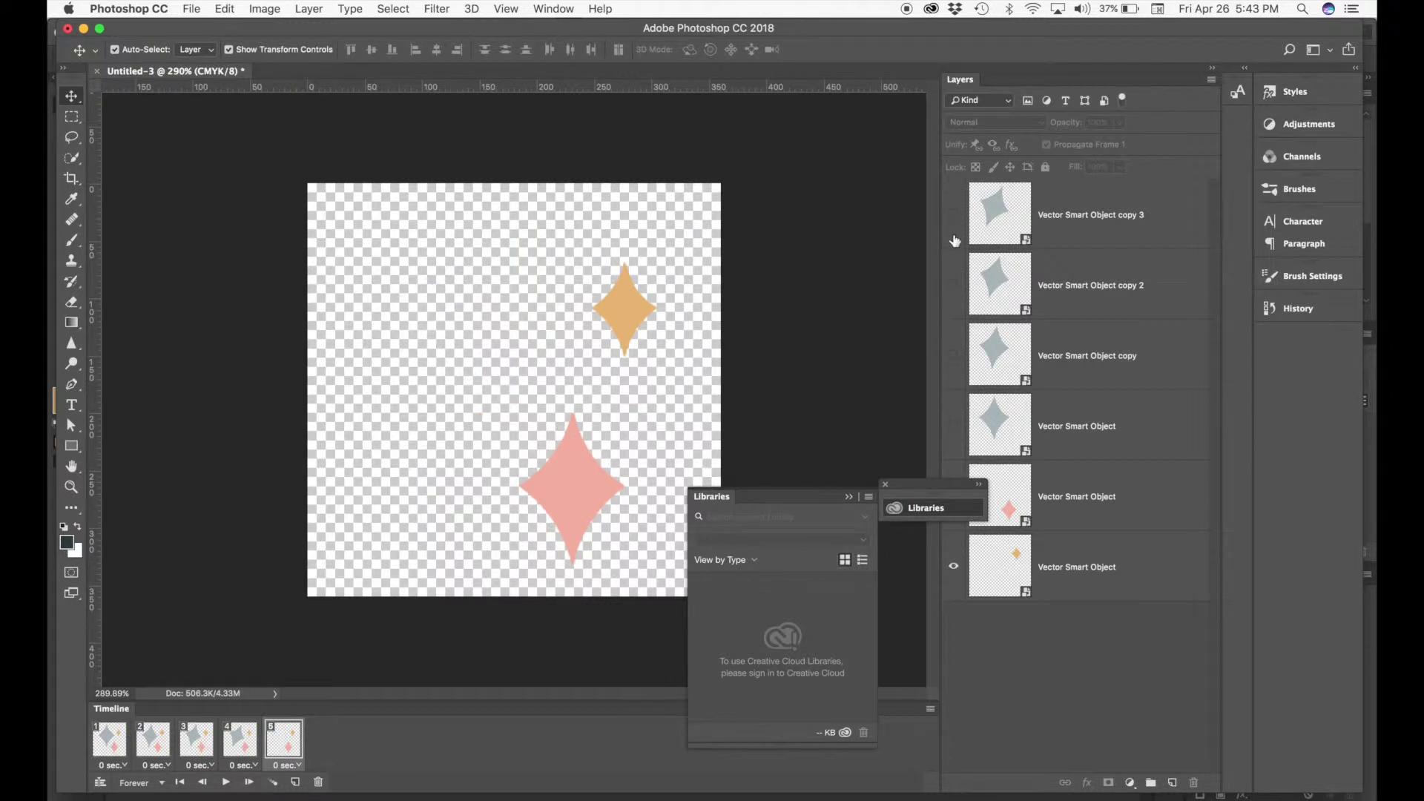
left_click(954, 287)
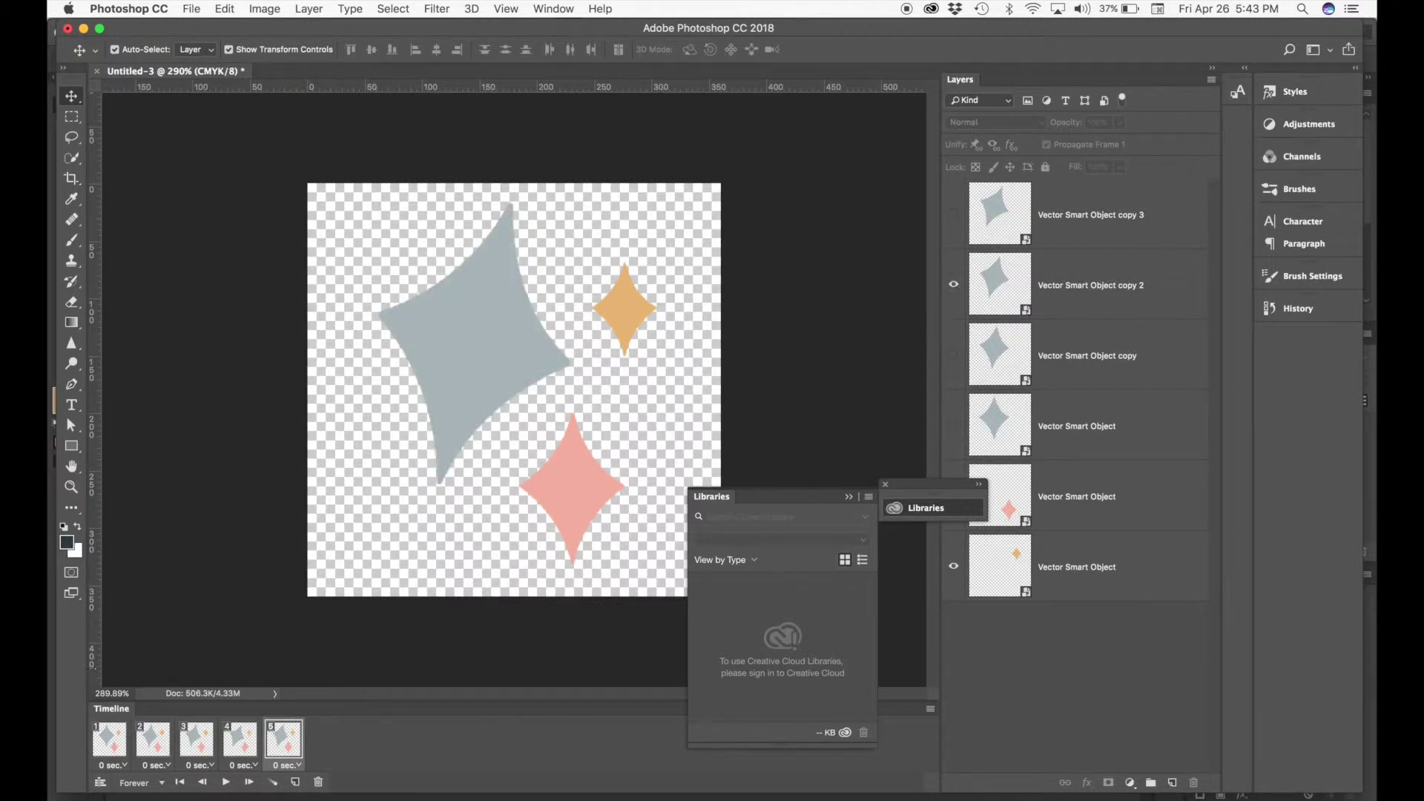
left_click(296, 783)
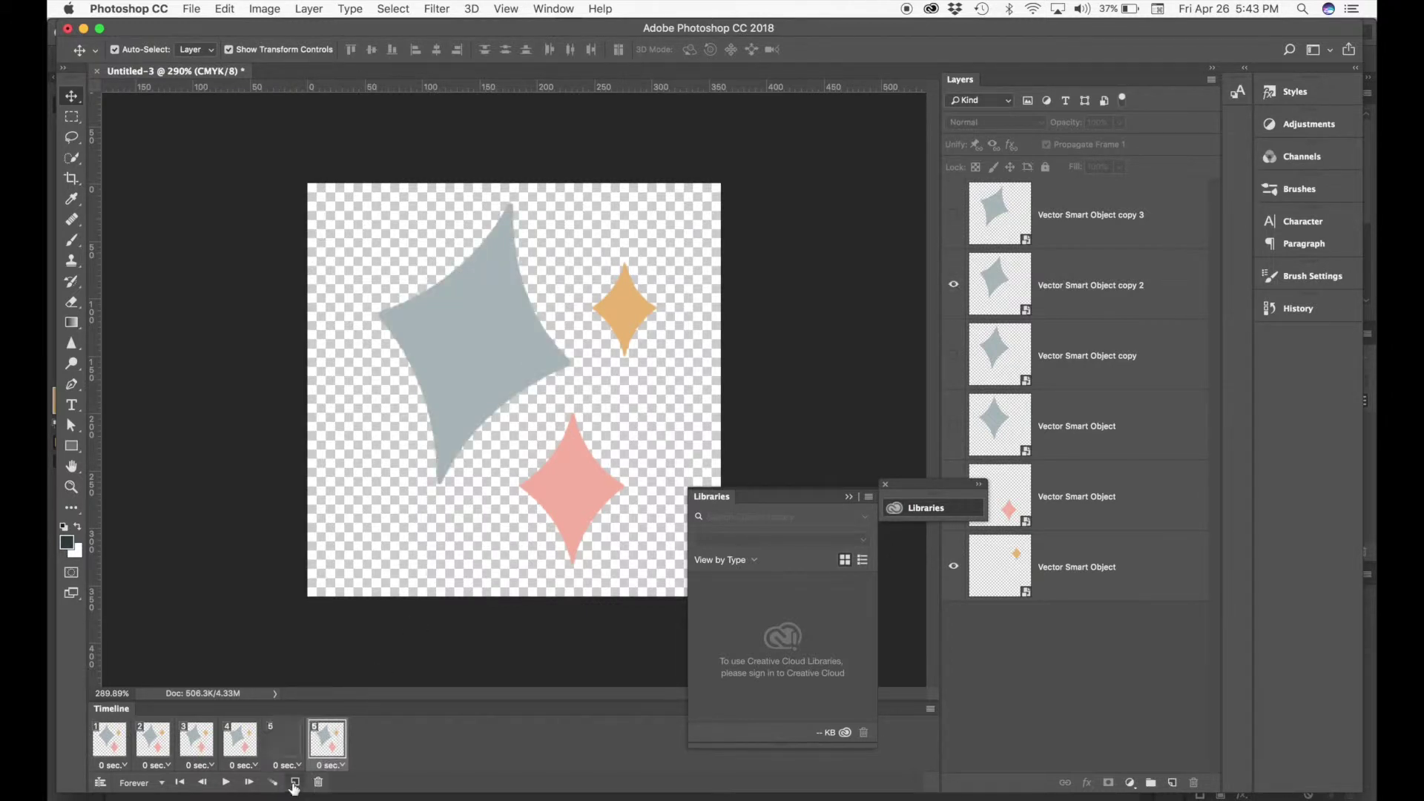
left_click(954, 288)
left_click(954, 354)
left_click(112, 749)
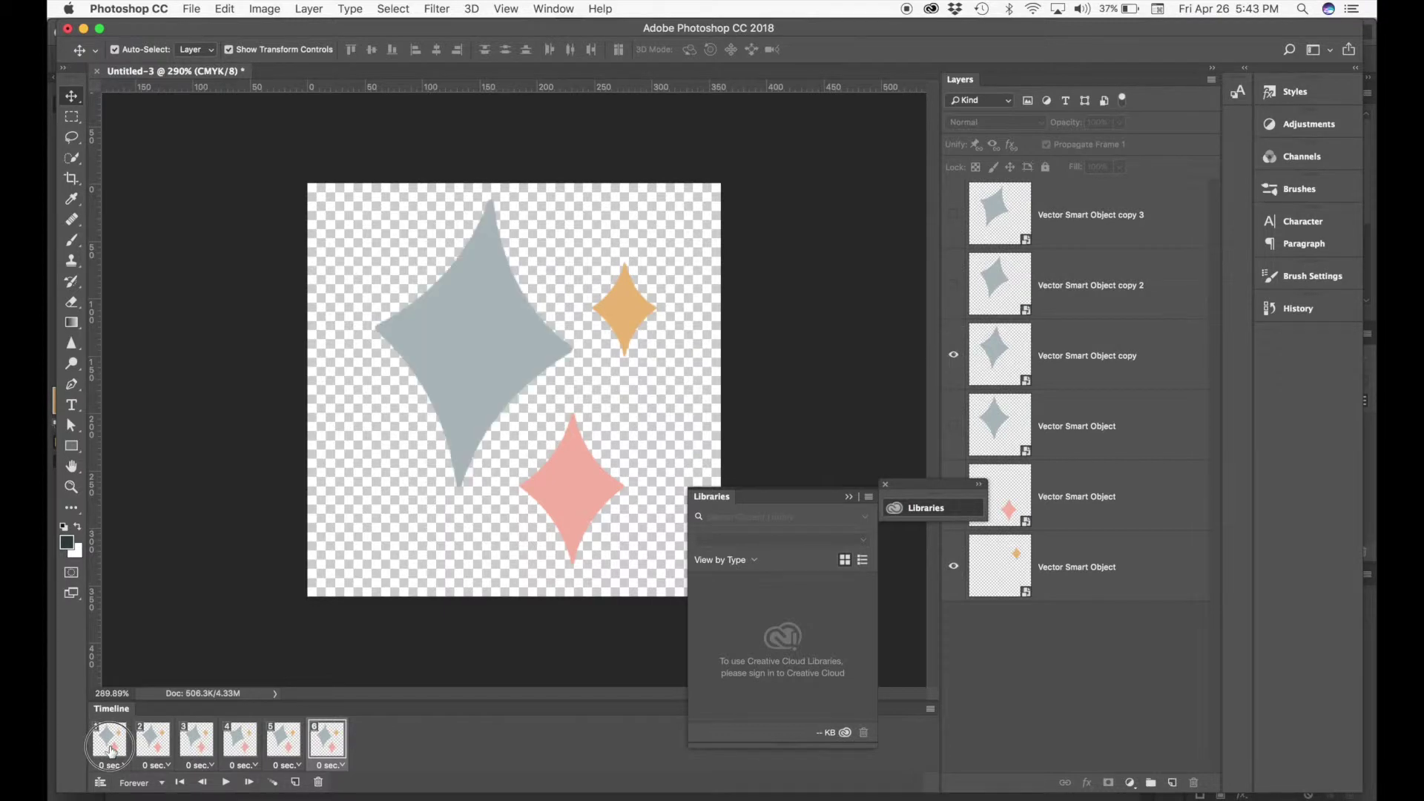
key("space")
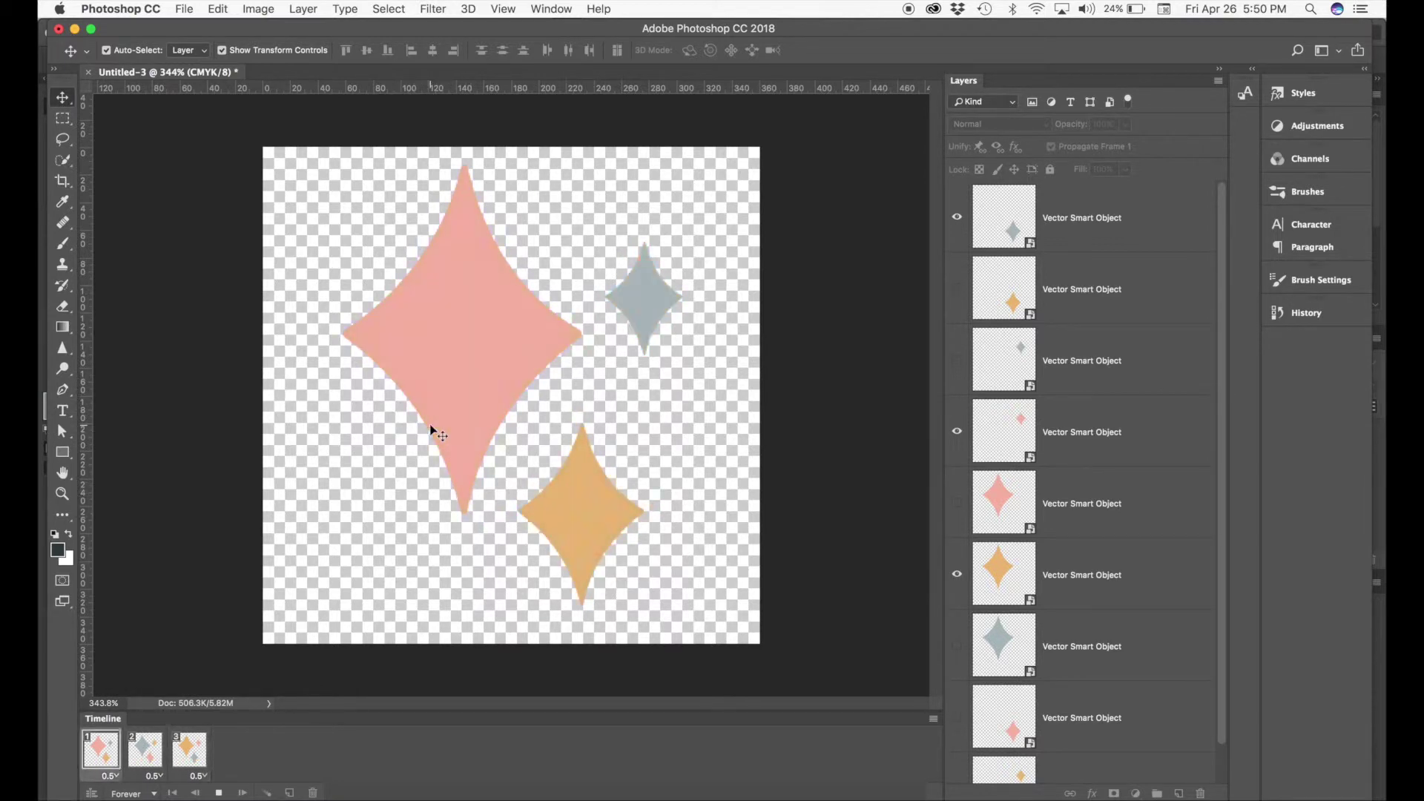
- Export the three-color star animation with Save for Web as a transparent GIF named twinkles.gif on the Desktop
left_click(186, 8)
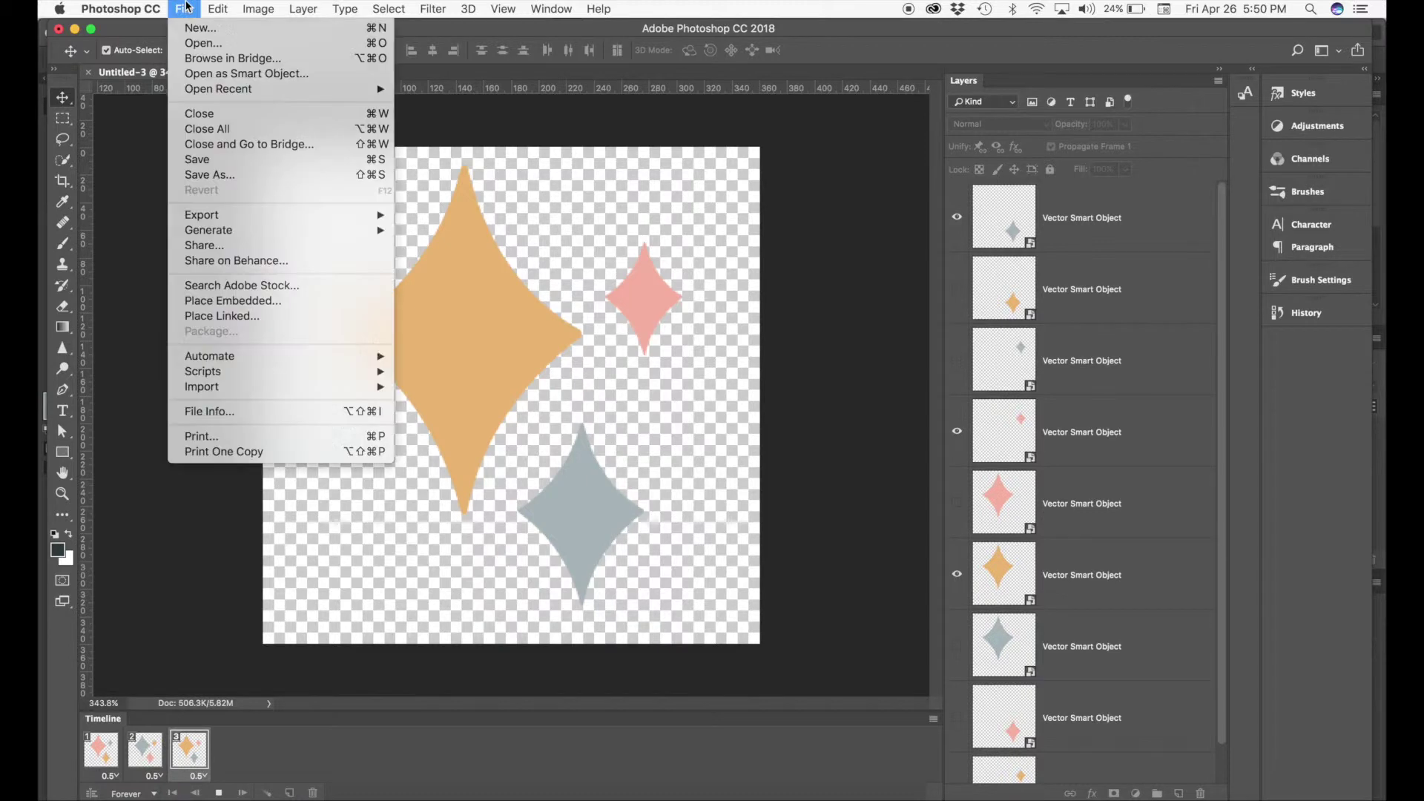
mouse_move(222, 215)
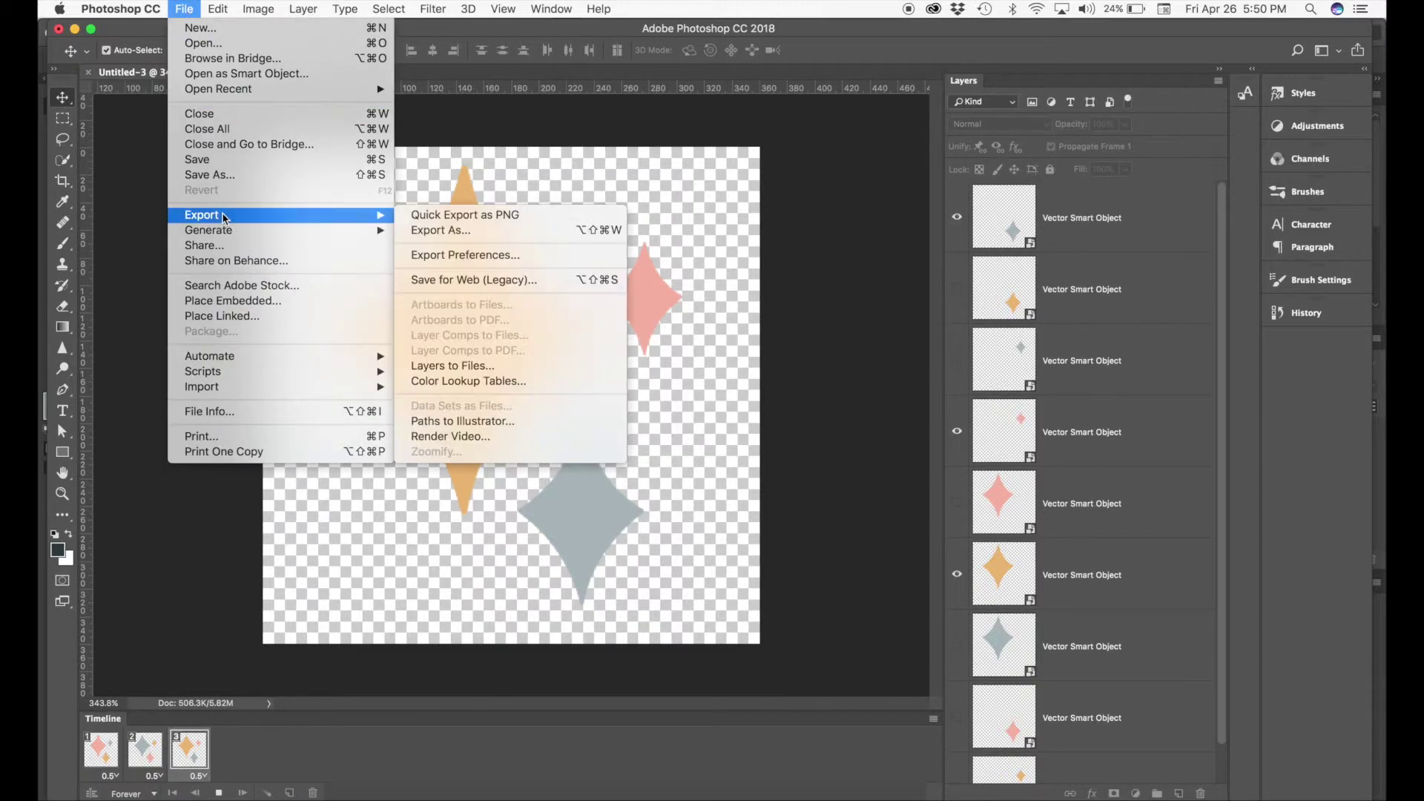
left_click(492, 280)
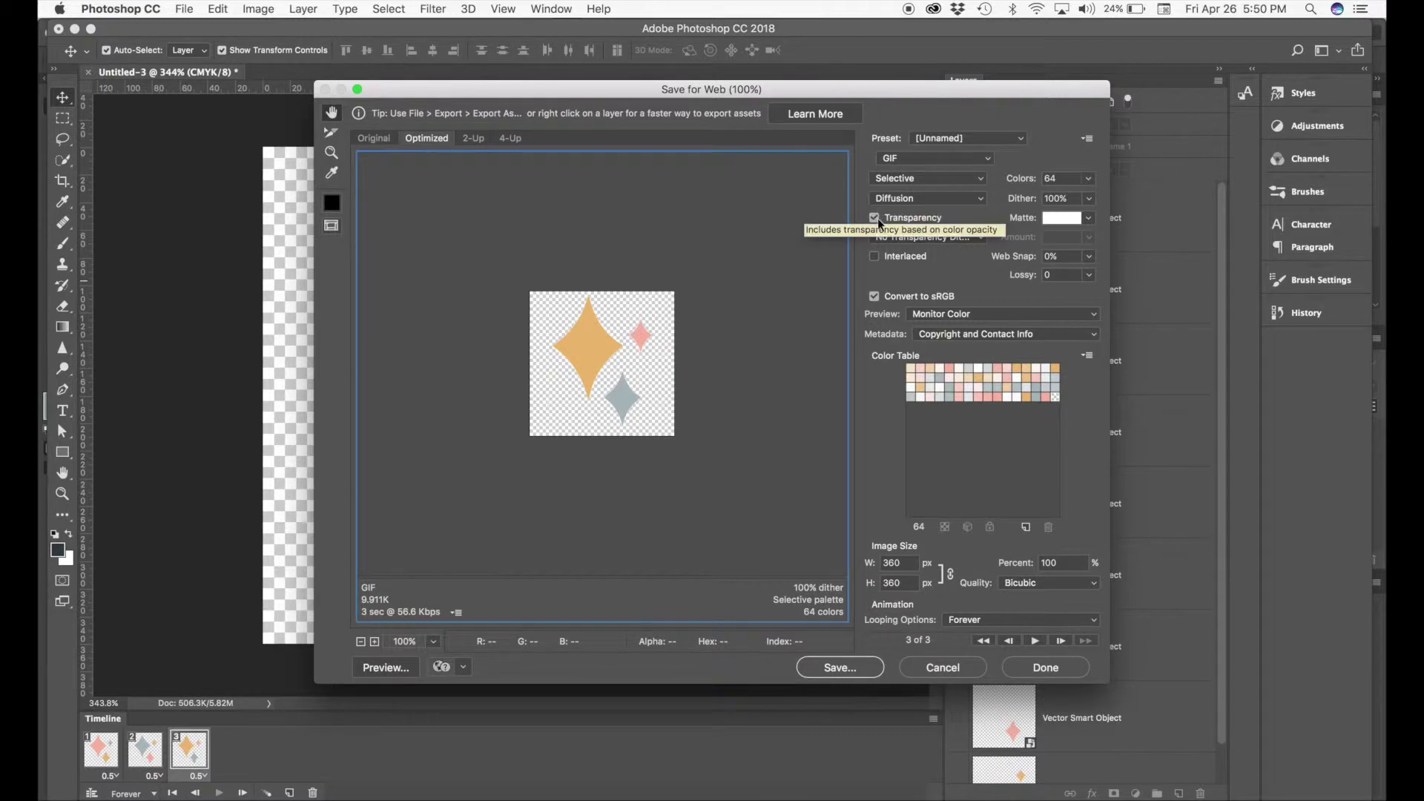
left_click(840, 668)
type("twinkles.gif")
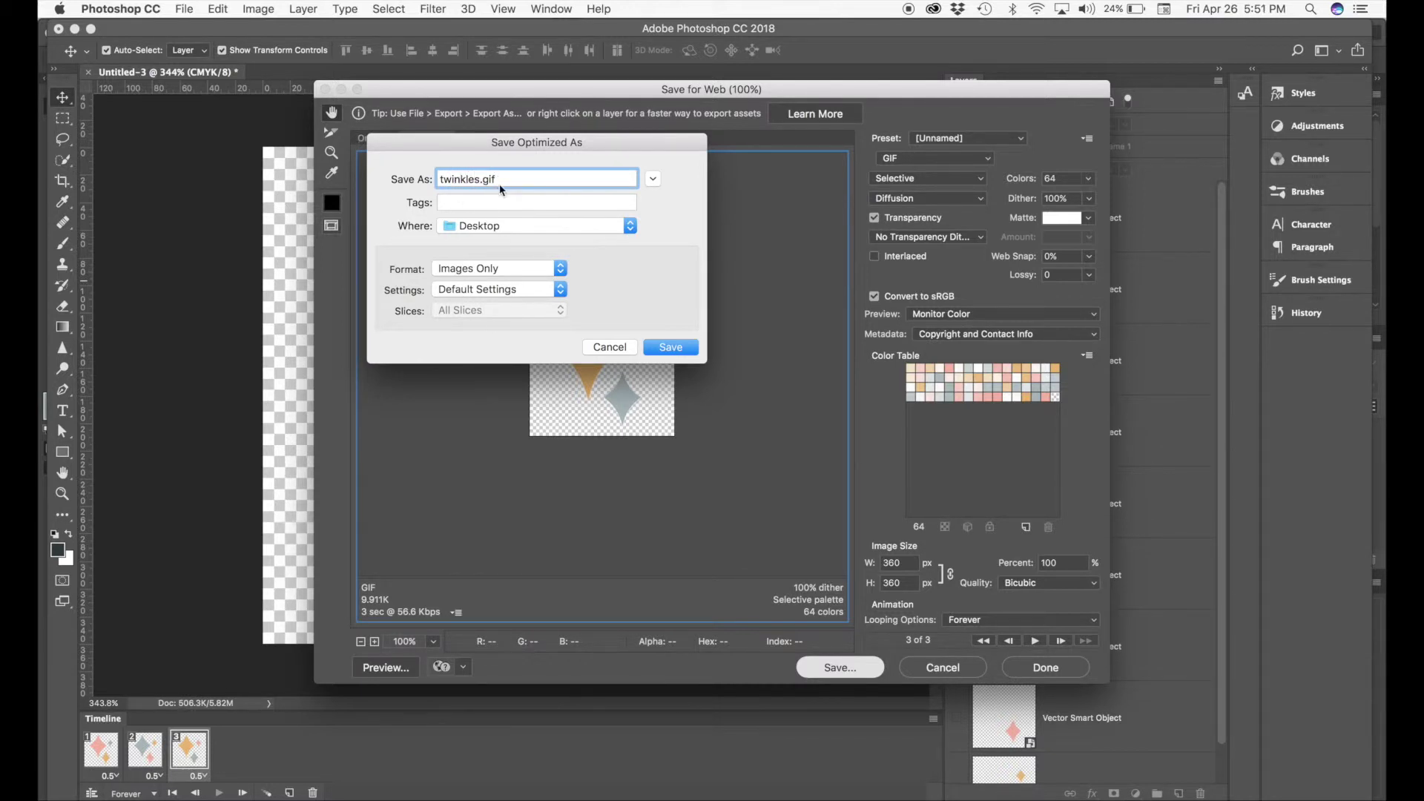
left_click(671, 348)
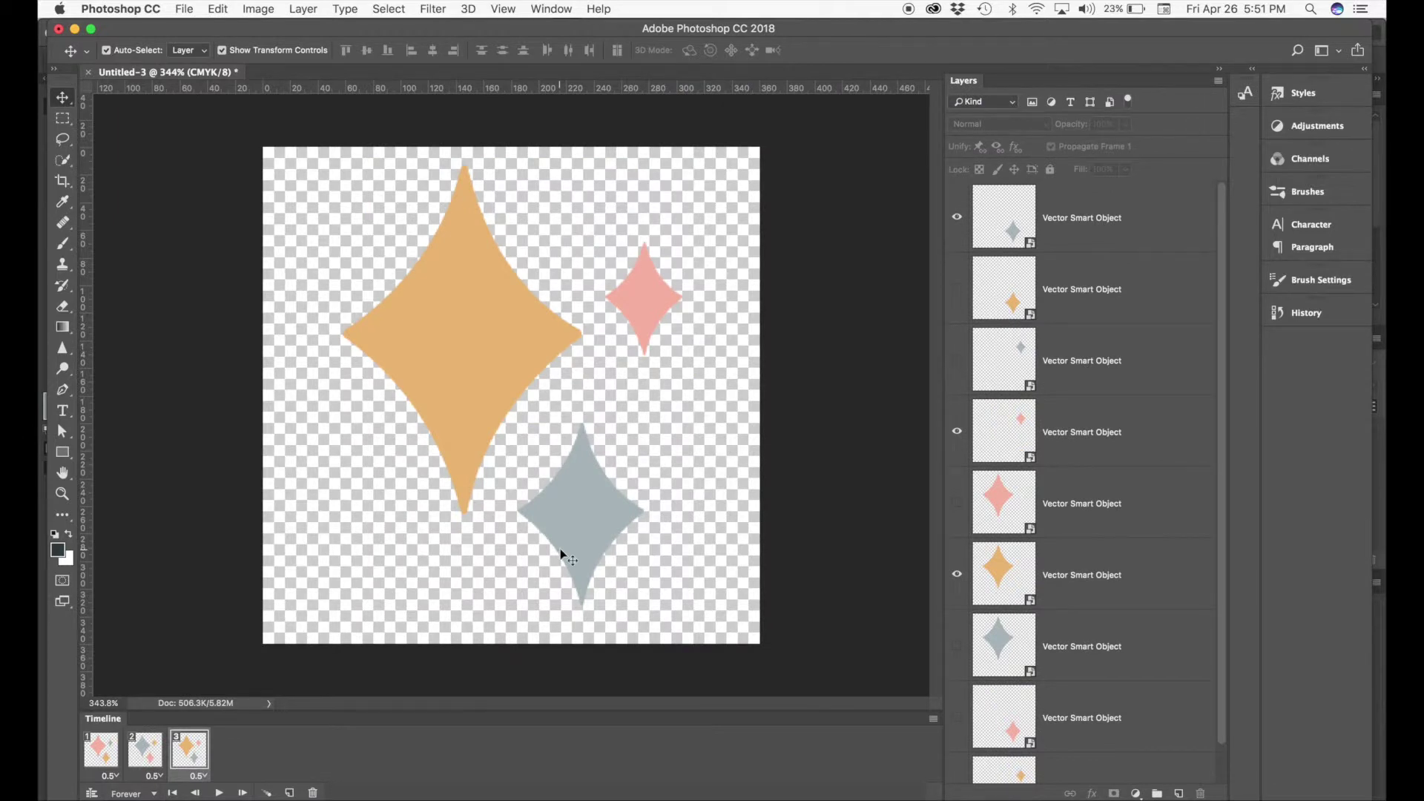
- Switch to Chrome and bring up the GIPHY join page
key("super+Tab")
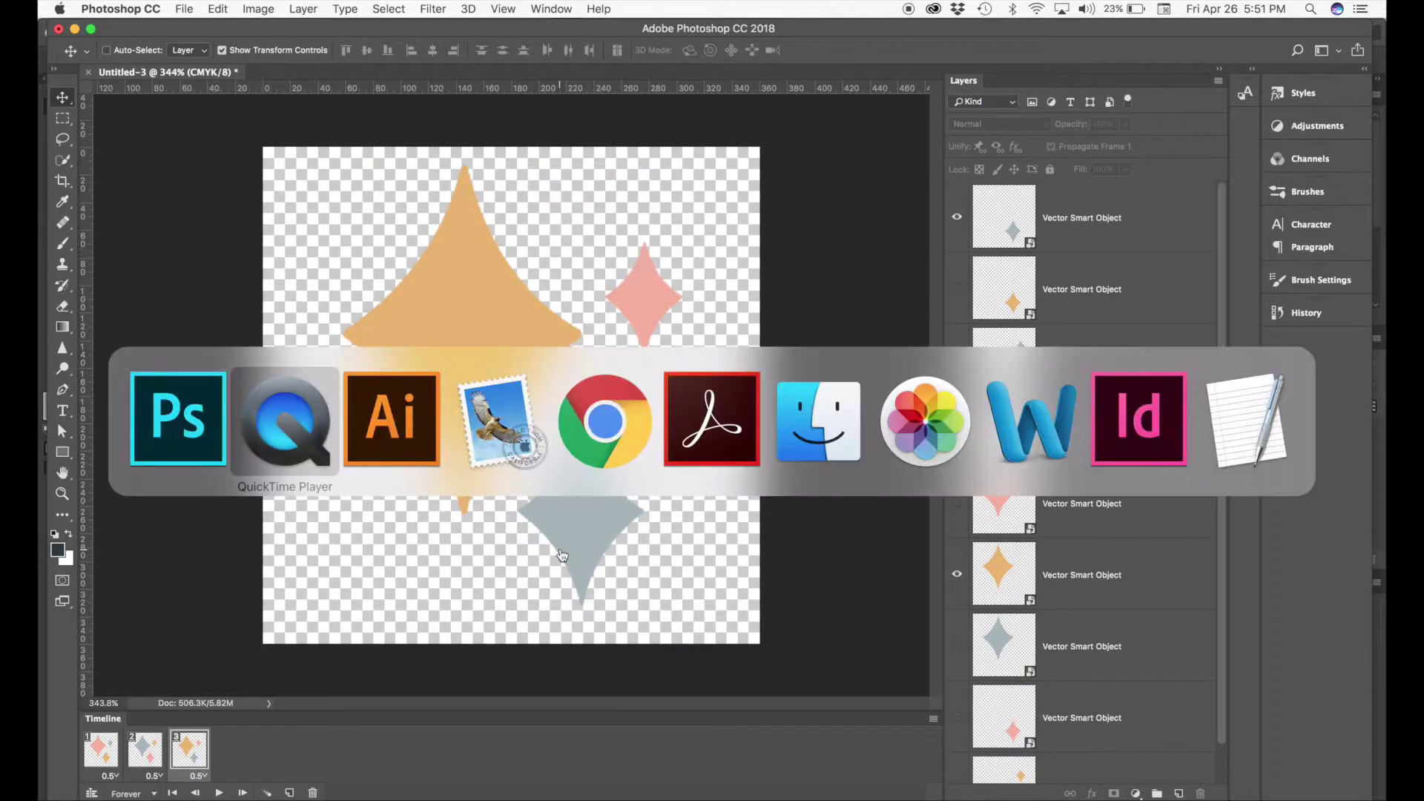
key("super+Tab")
key("super+Tab")
key("super+Tab")
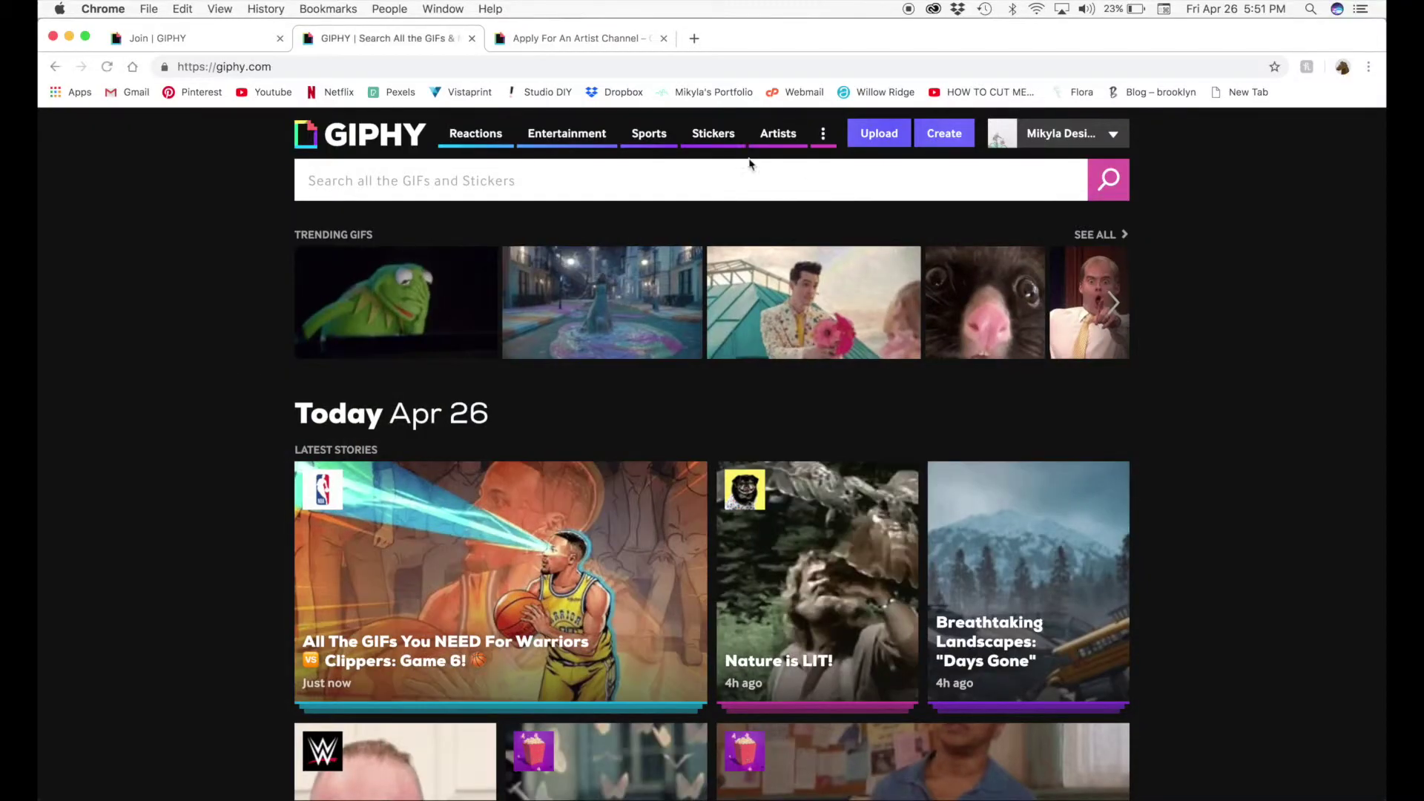
key("super+1")
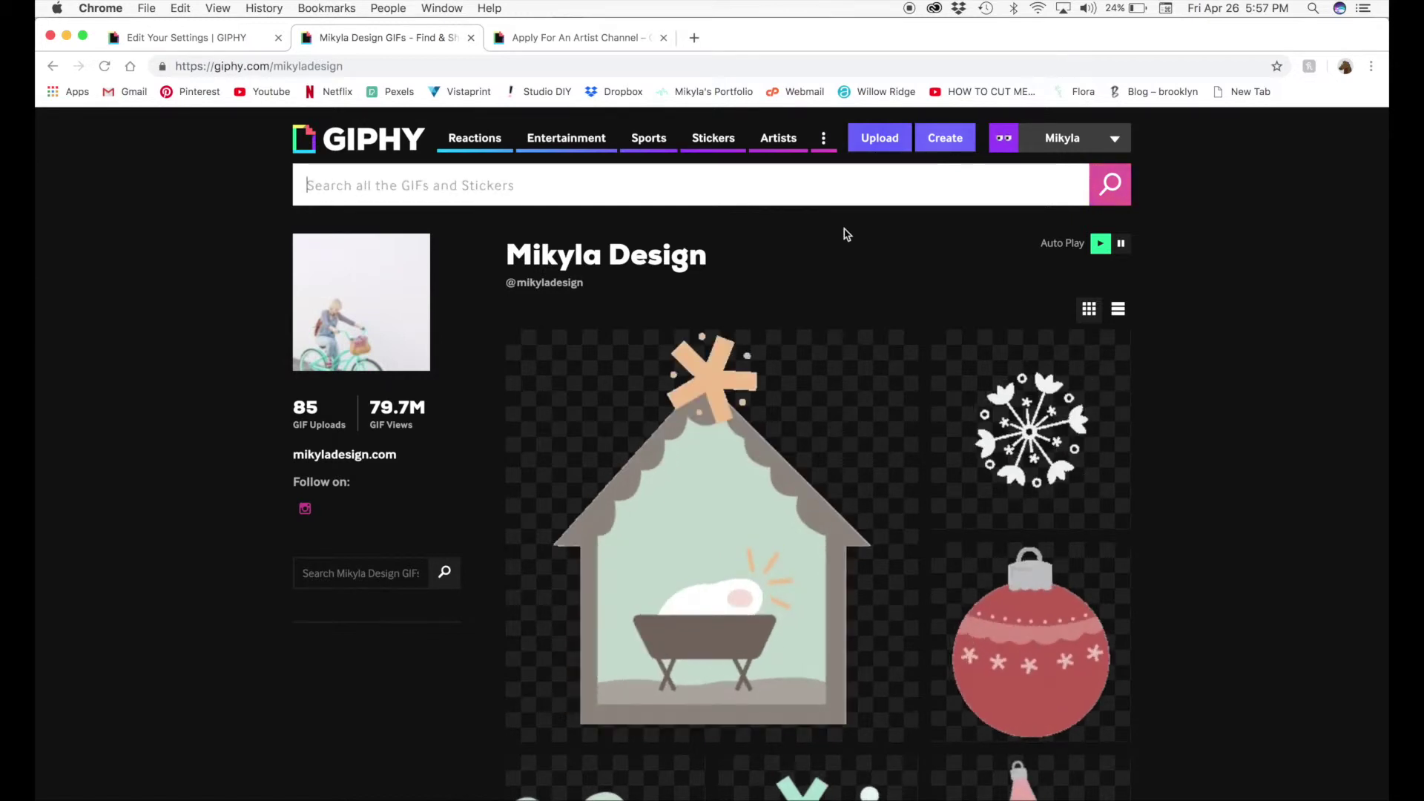
- Start a GIPHY upload and choose twinkles.gif from the Desktop as the file
left_click(888, 141)
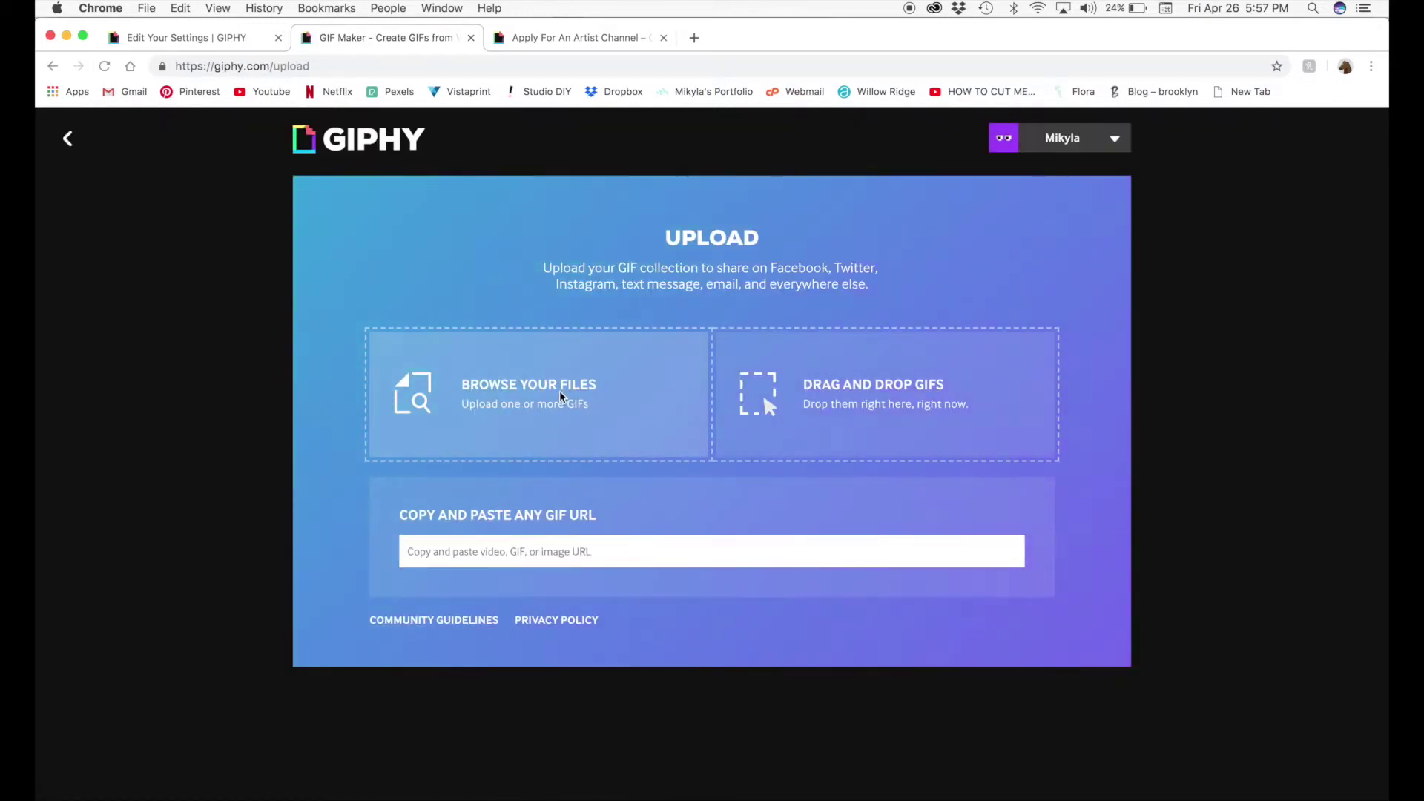
left_click(559, 396)
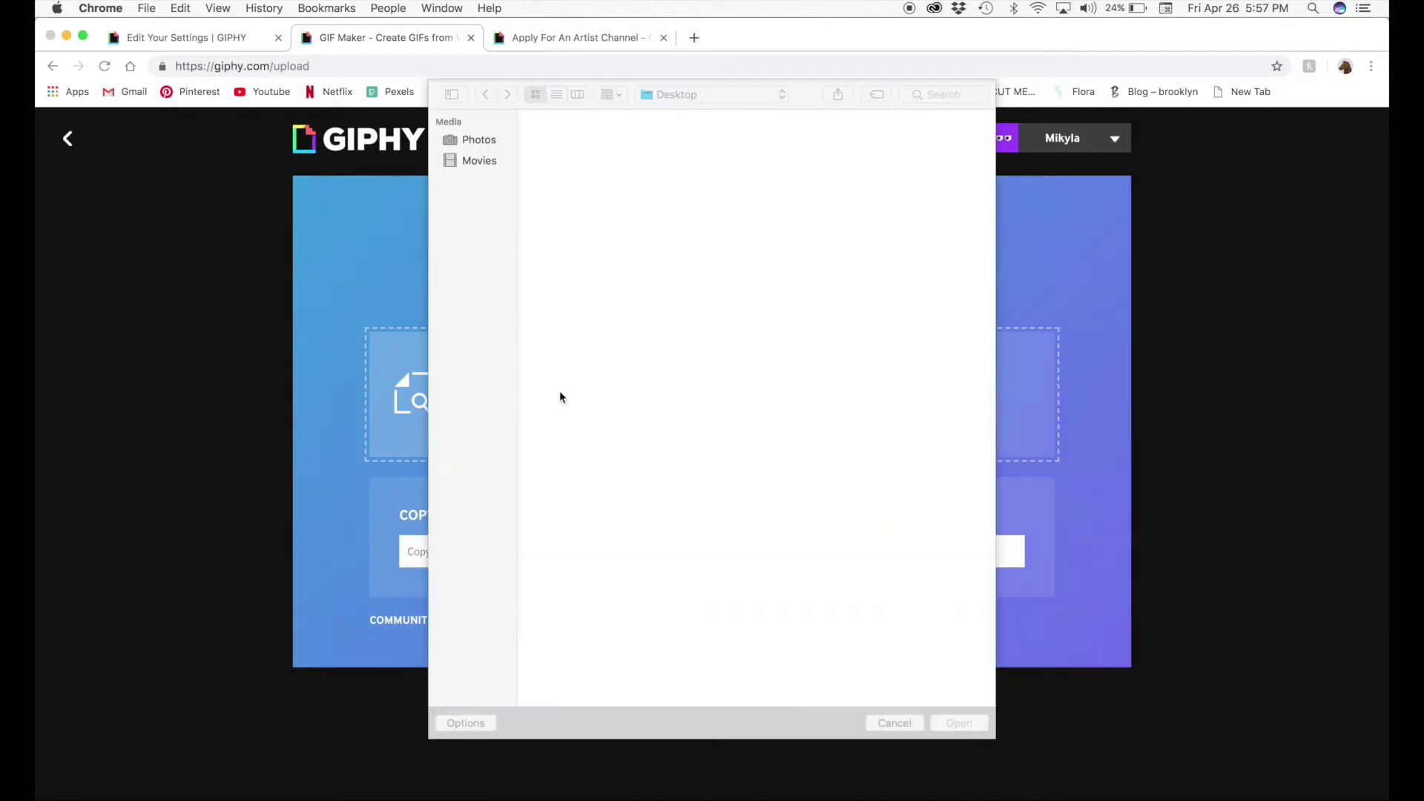
left_click(660, 146)
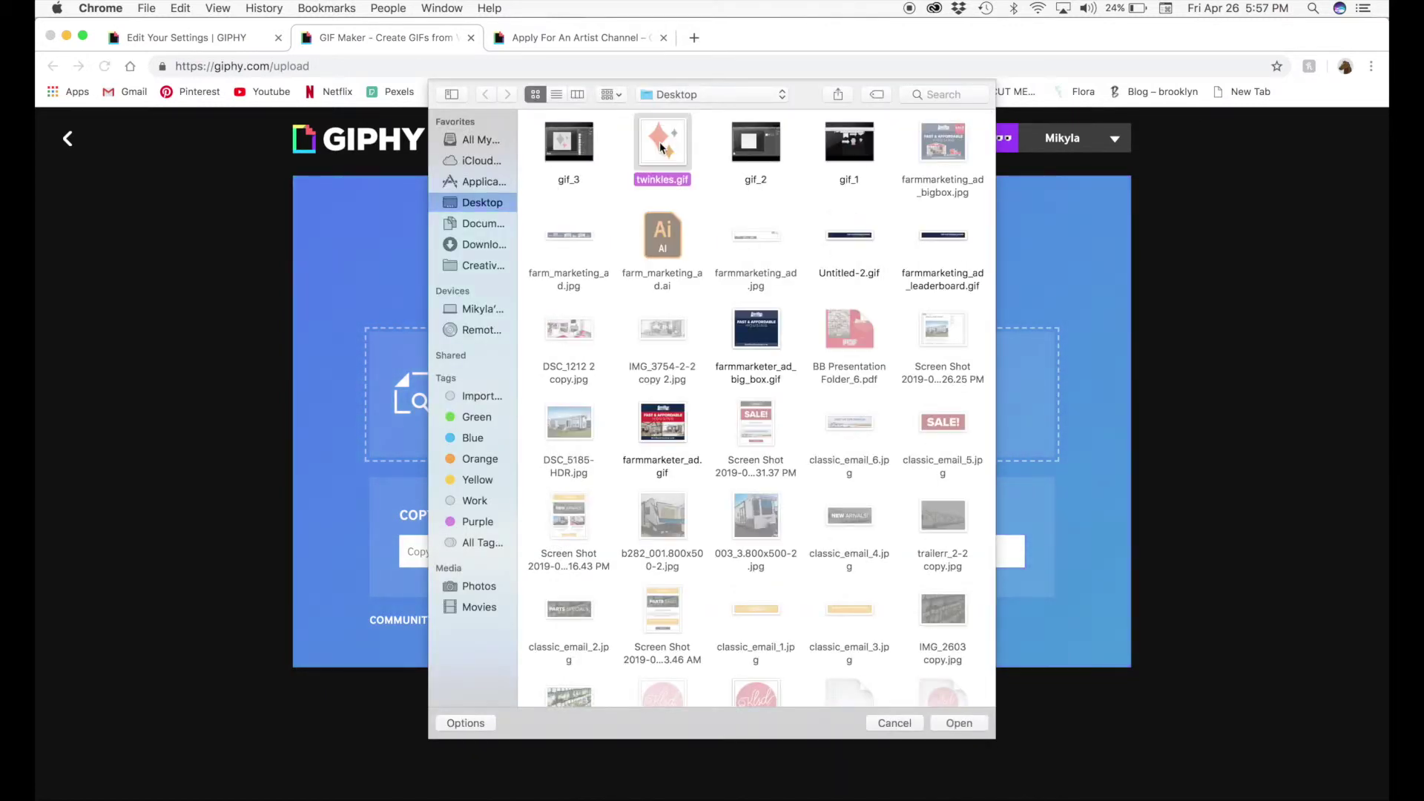
double_click(660, 147)
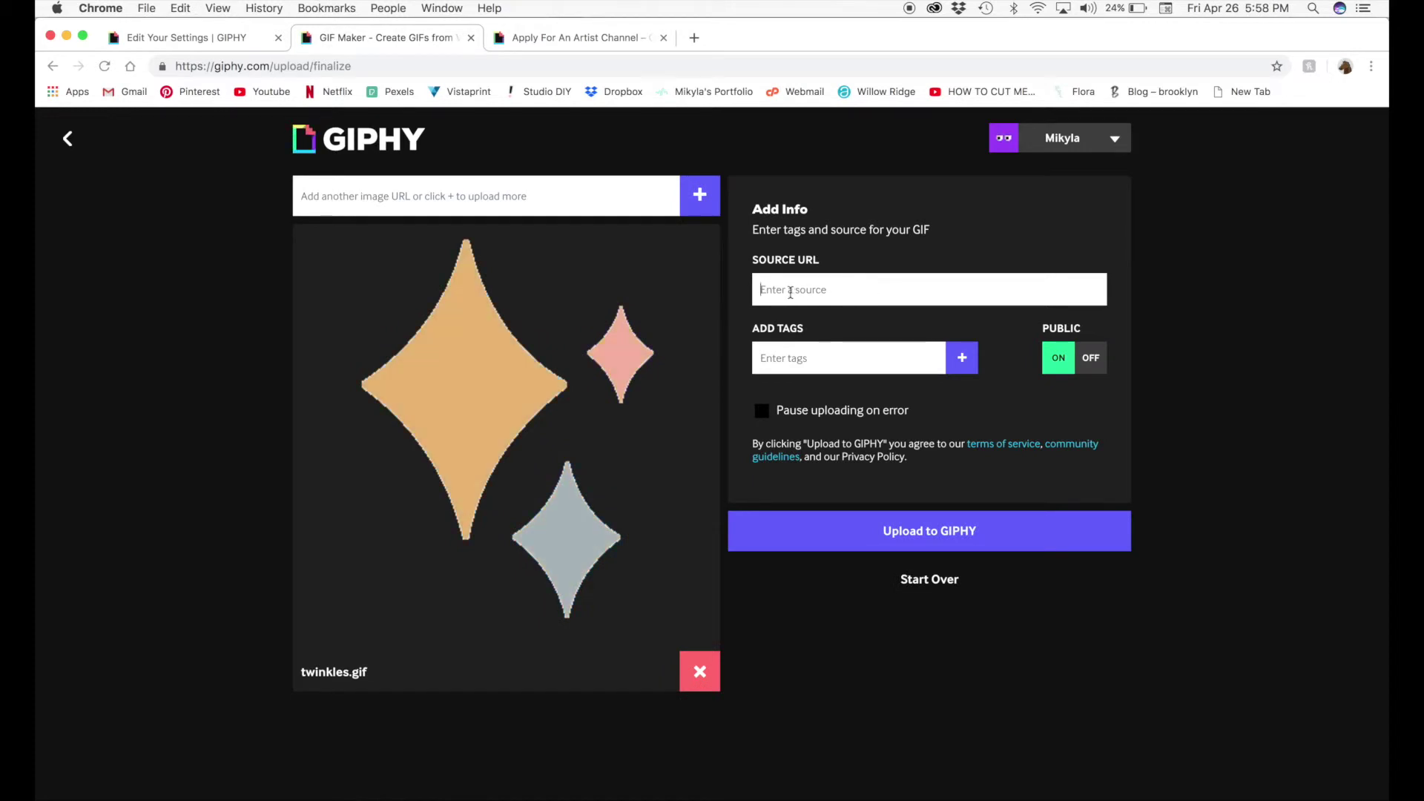
- Enter the creator's website address as the source URL for twinkles.gif
left_click(865, 296)
type("mikylacr")
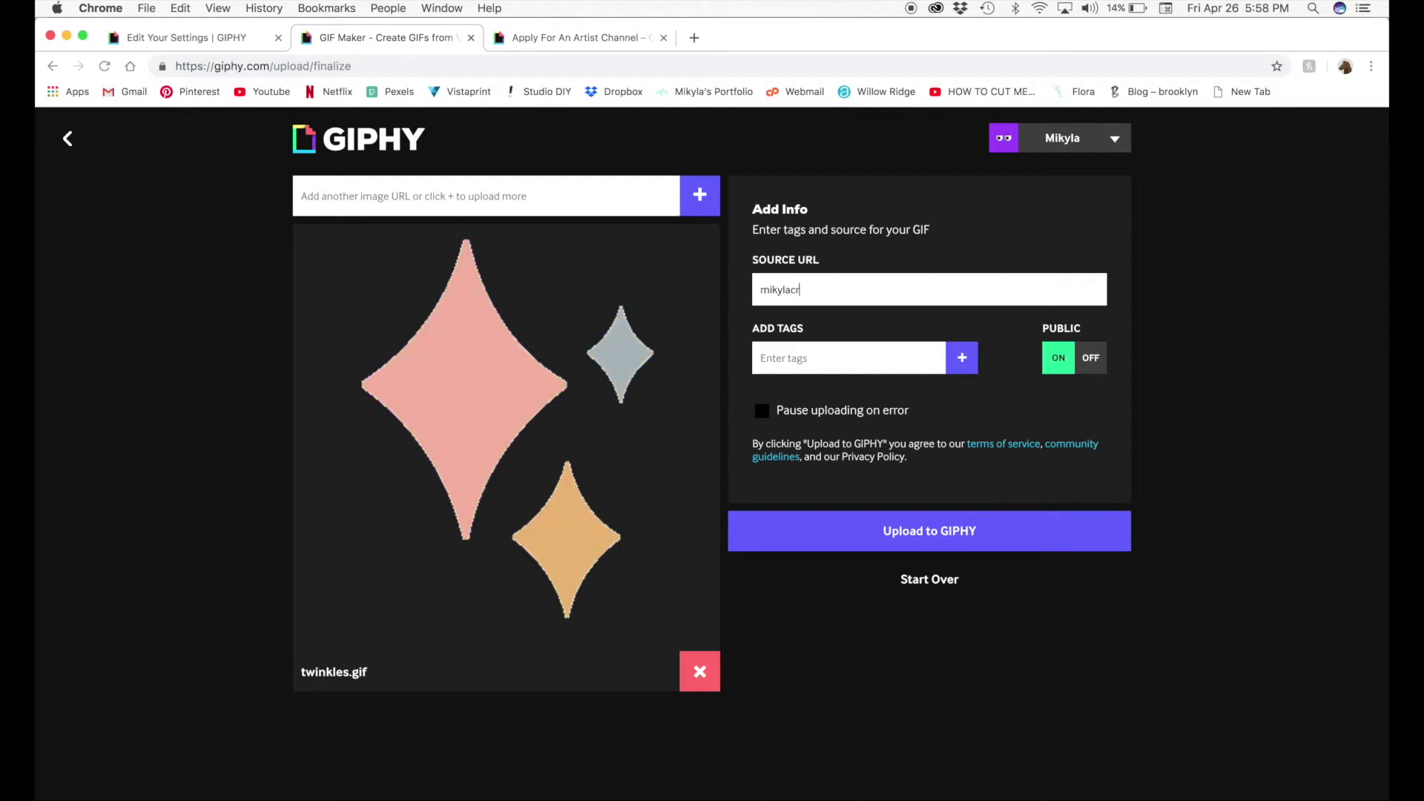
type("eates")
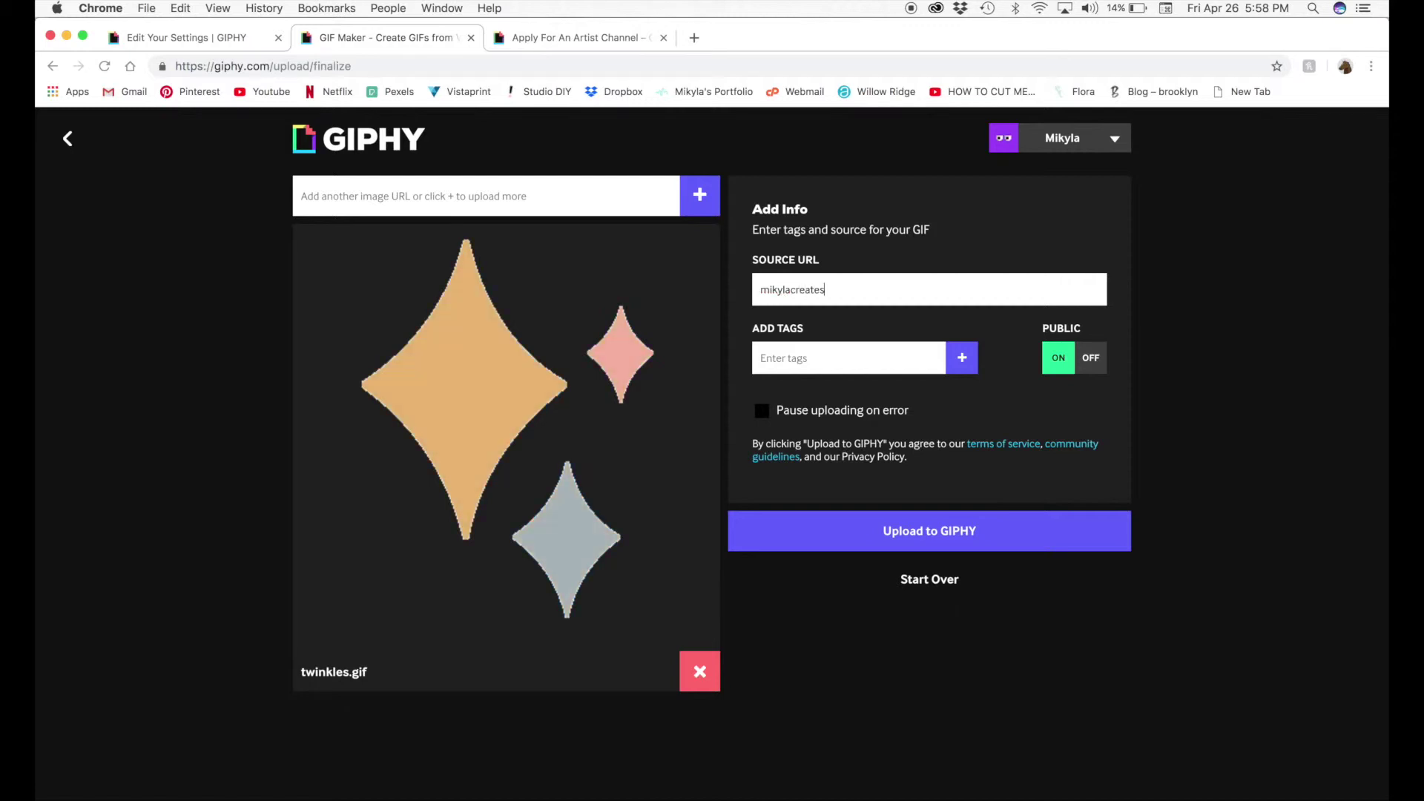
type(".com")
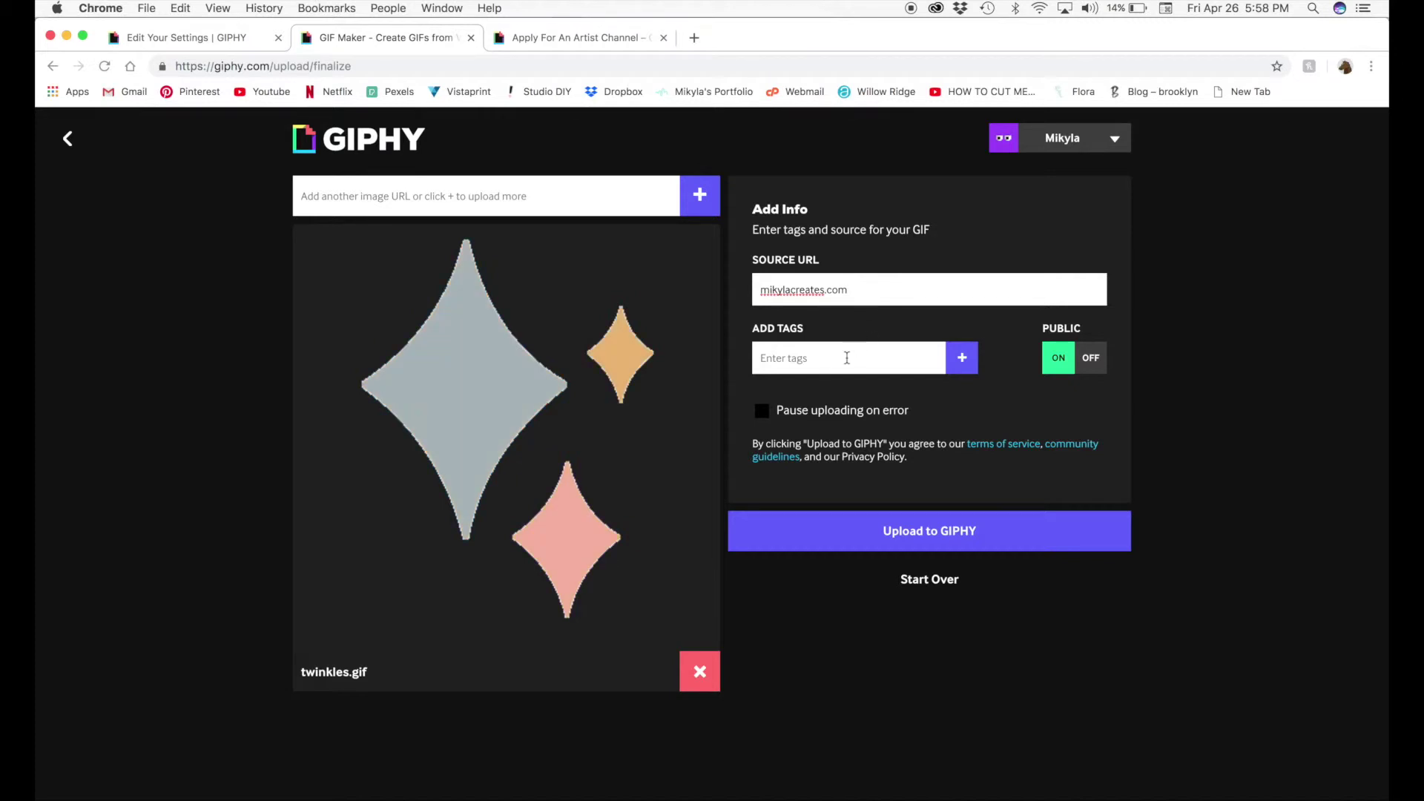
- Tag the star GIF with the creator's first name and twinkle
left_click(814, 363)
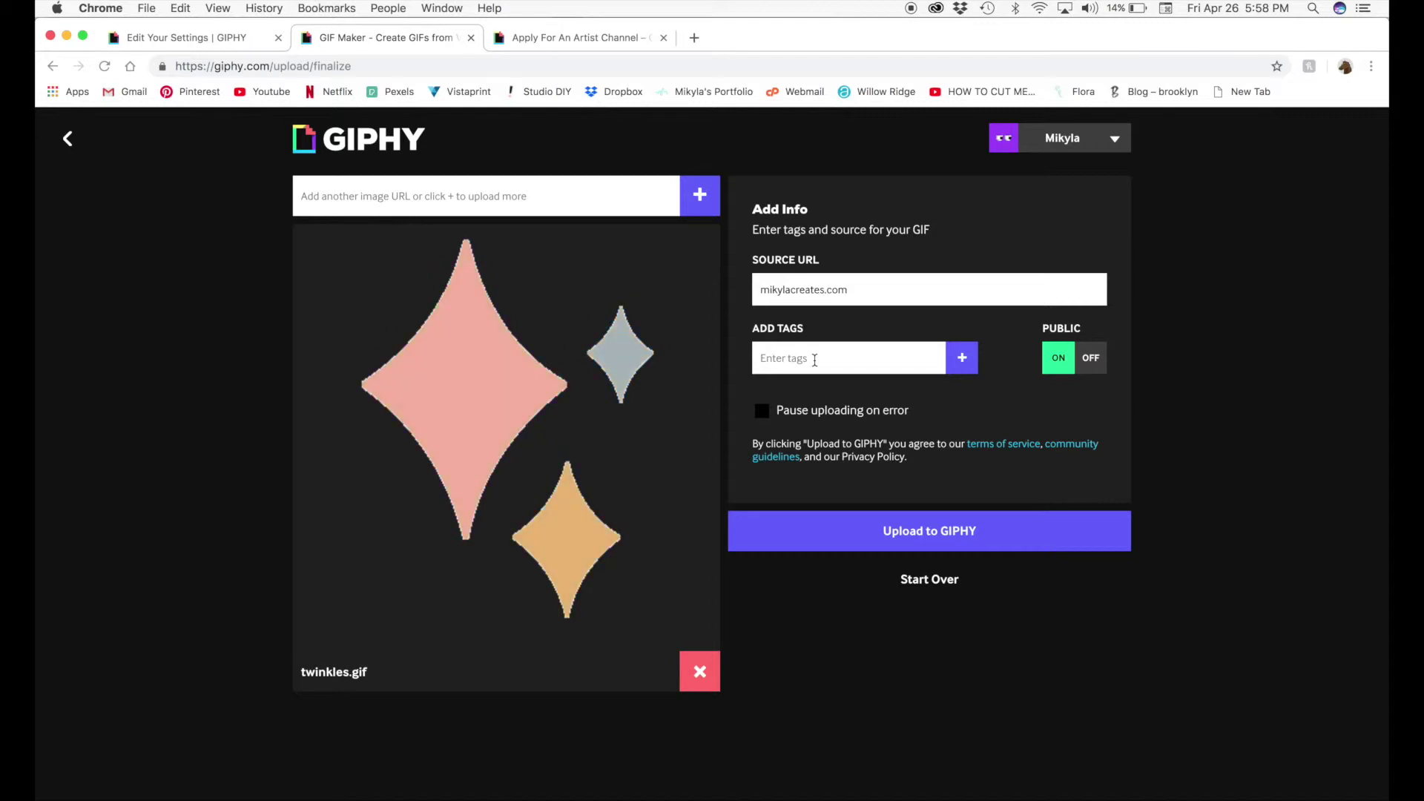
type("mikyla")
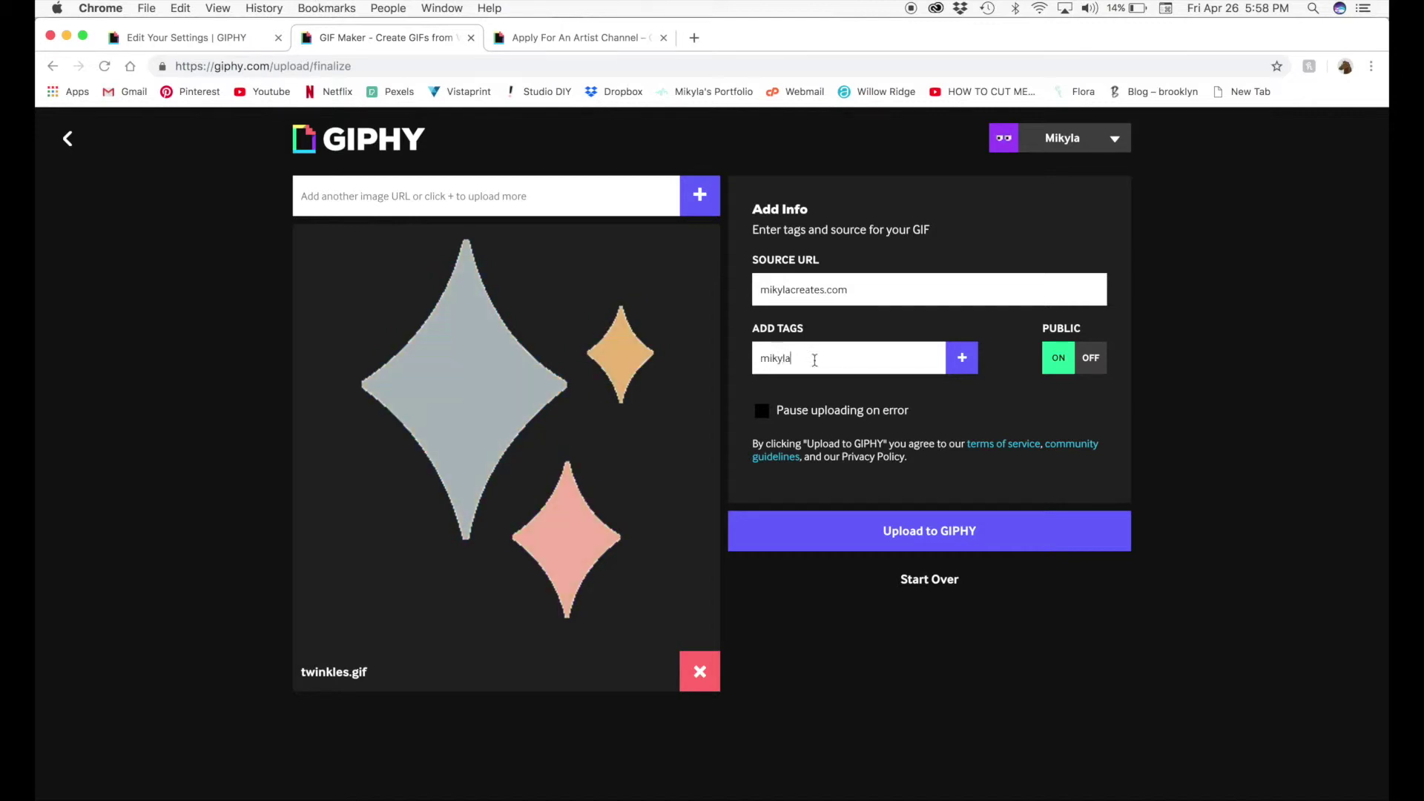
left_click(962, 359)
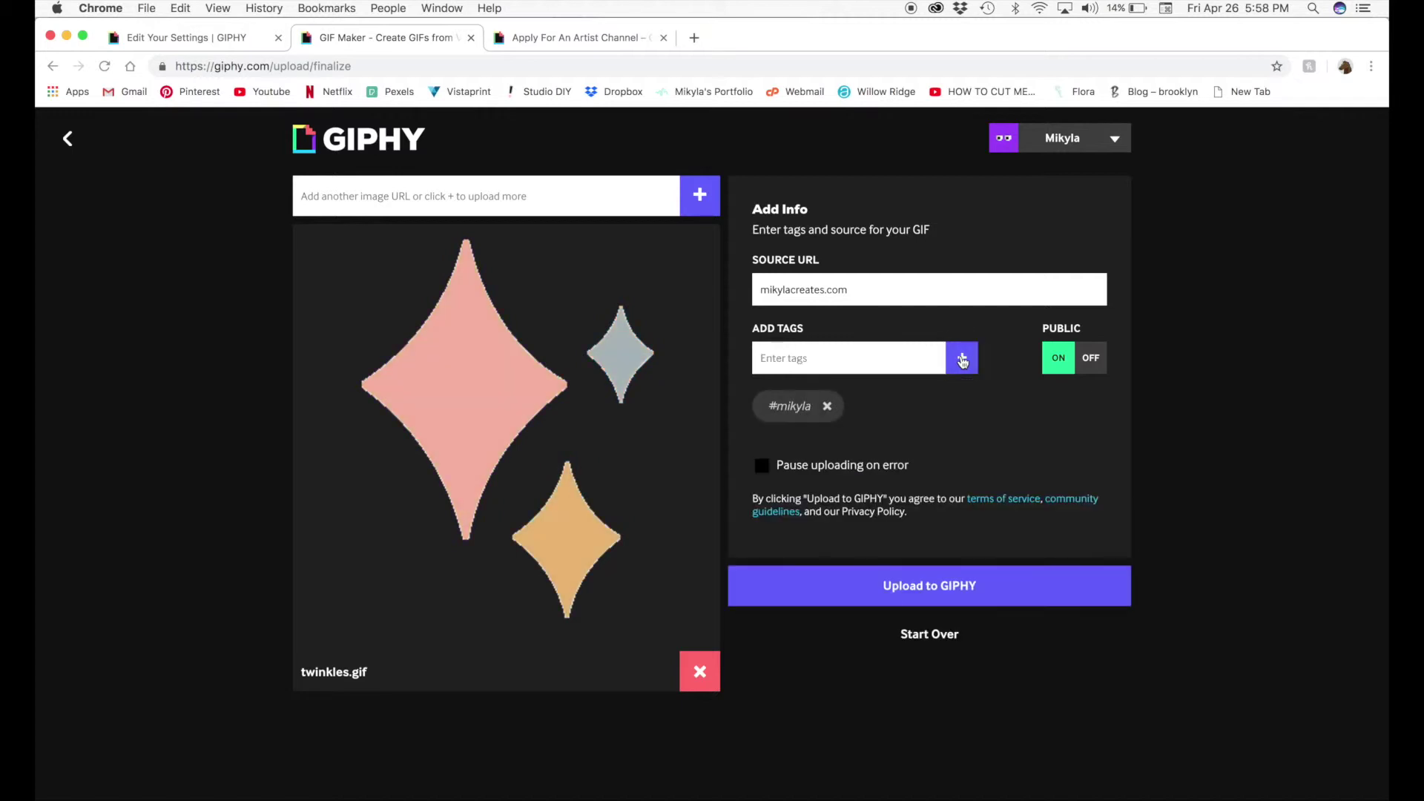
type("twin")
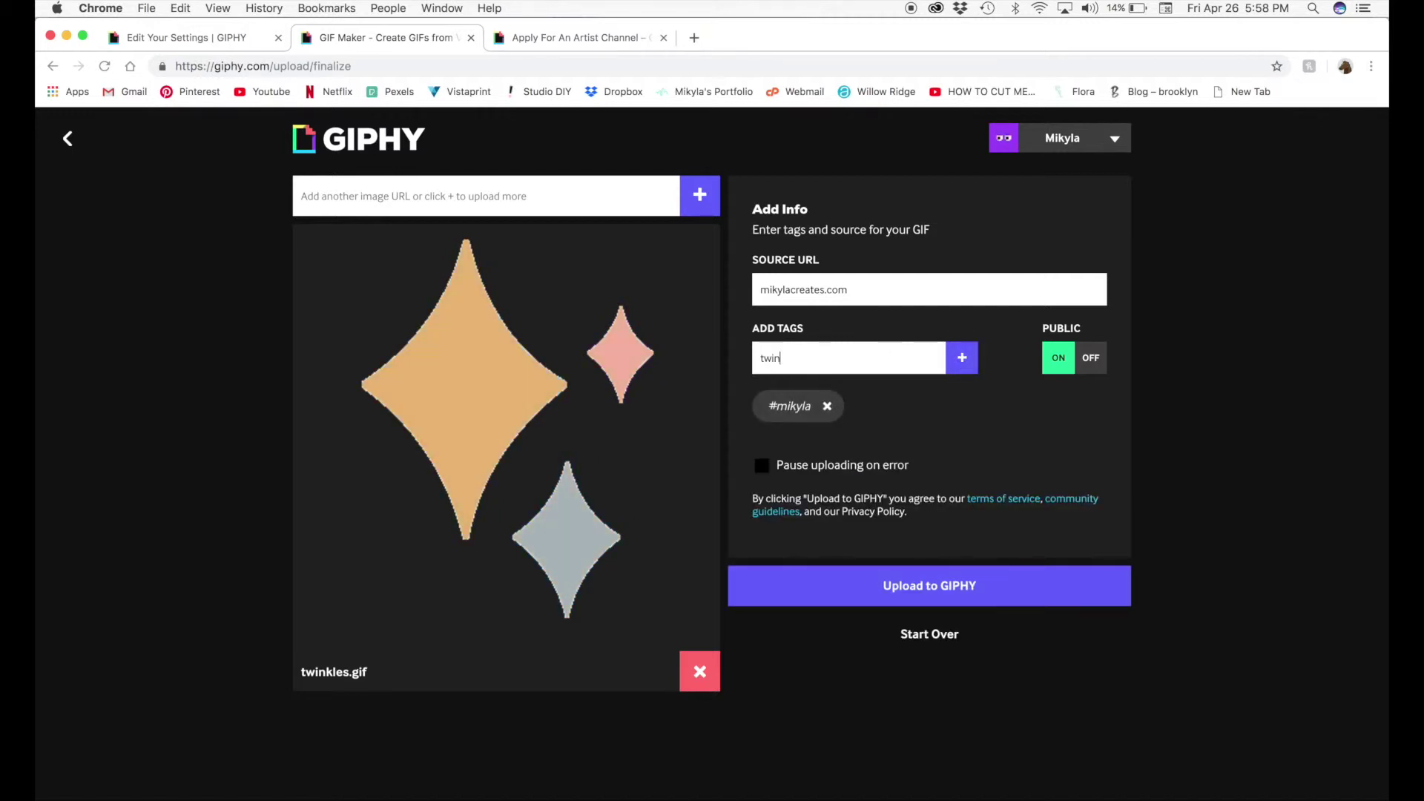
type("kle")
key("Return")
- Add the tags magic, magical, colors and stars, and upload the GIF to GIPHY
type("mag")
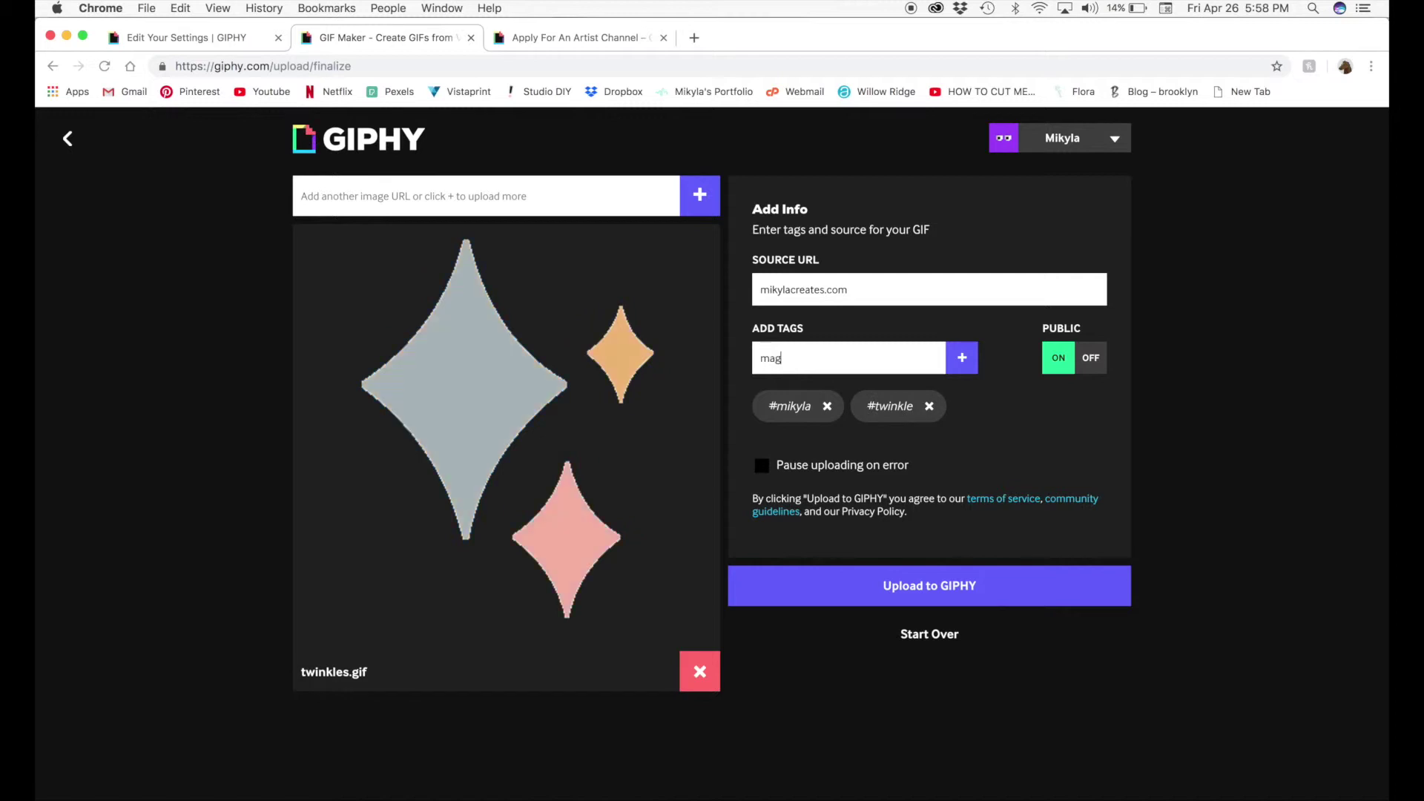
type("ic")
key("Return")
type("magical")
key("Return")
type("colors")
key("Return")
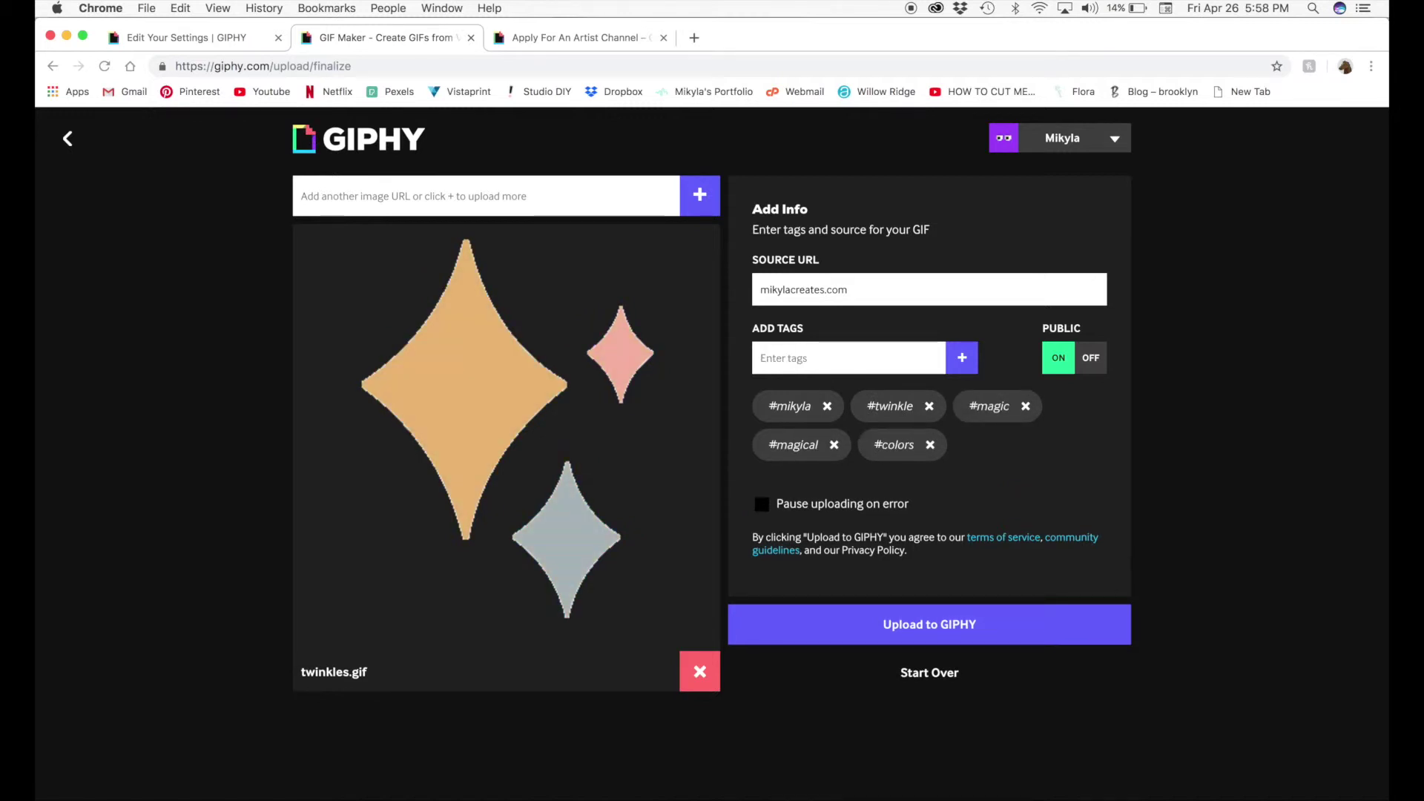
type("stars")
key("Return")
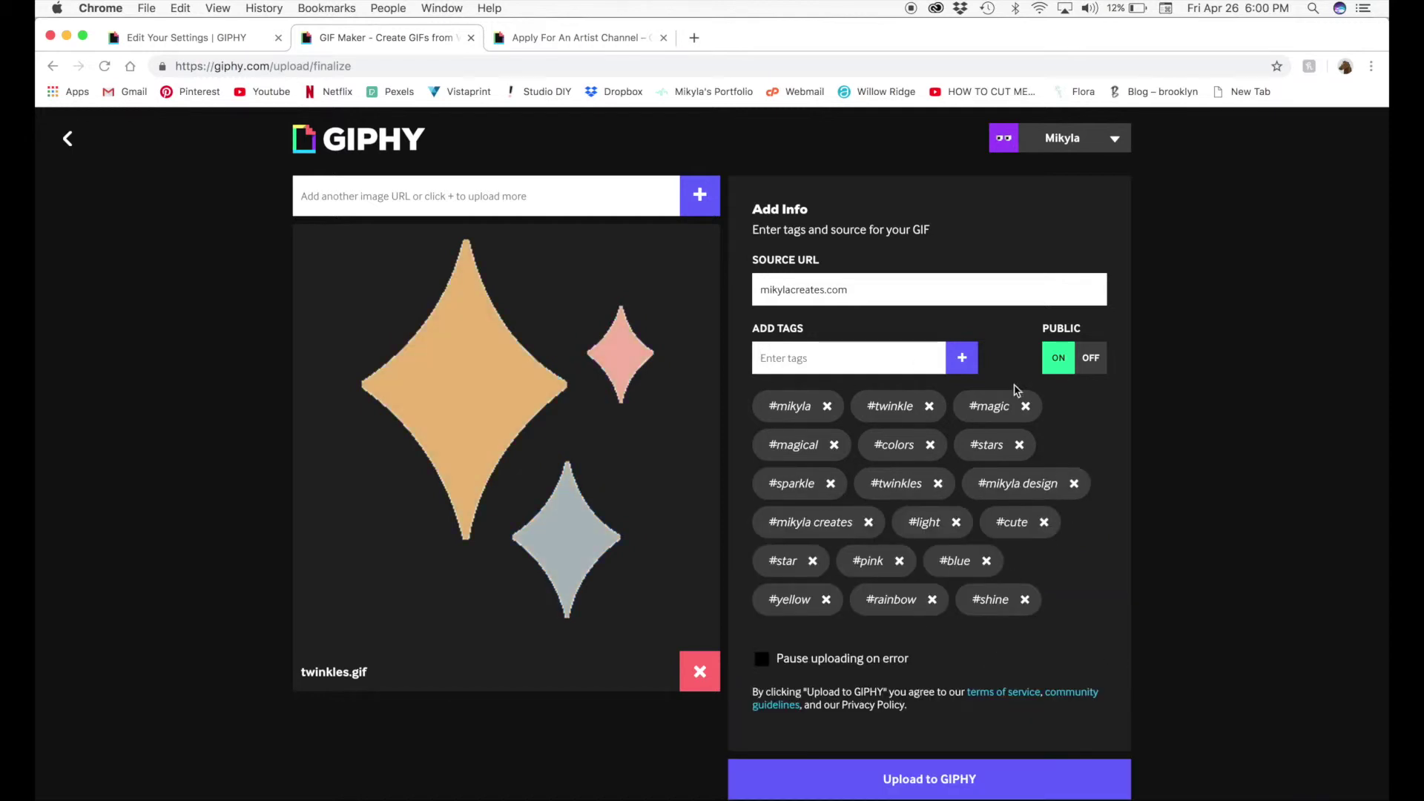
left_click(924, 779)
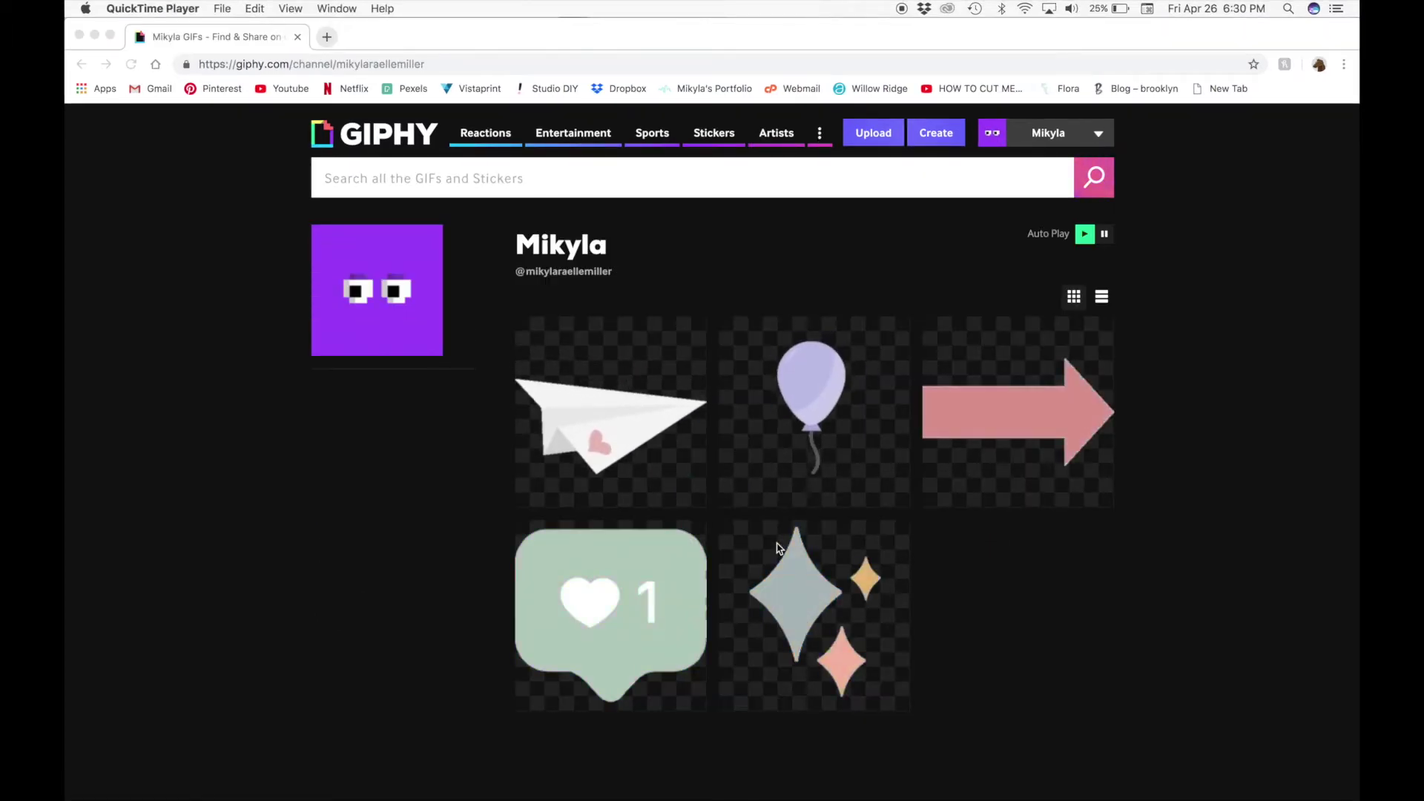
- In GIPHY Support's help on brands and artists, open the article on applying for an artist channel
left_click(820, 135)
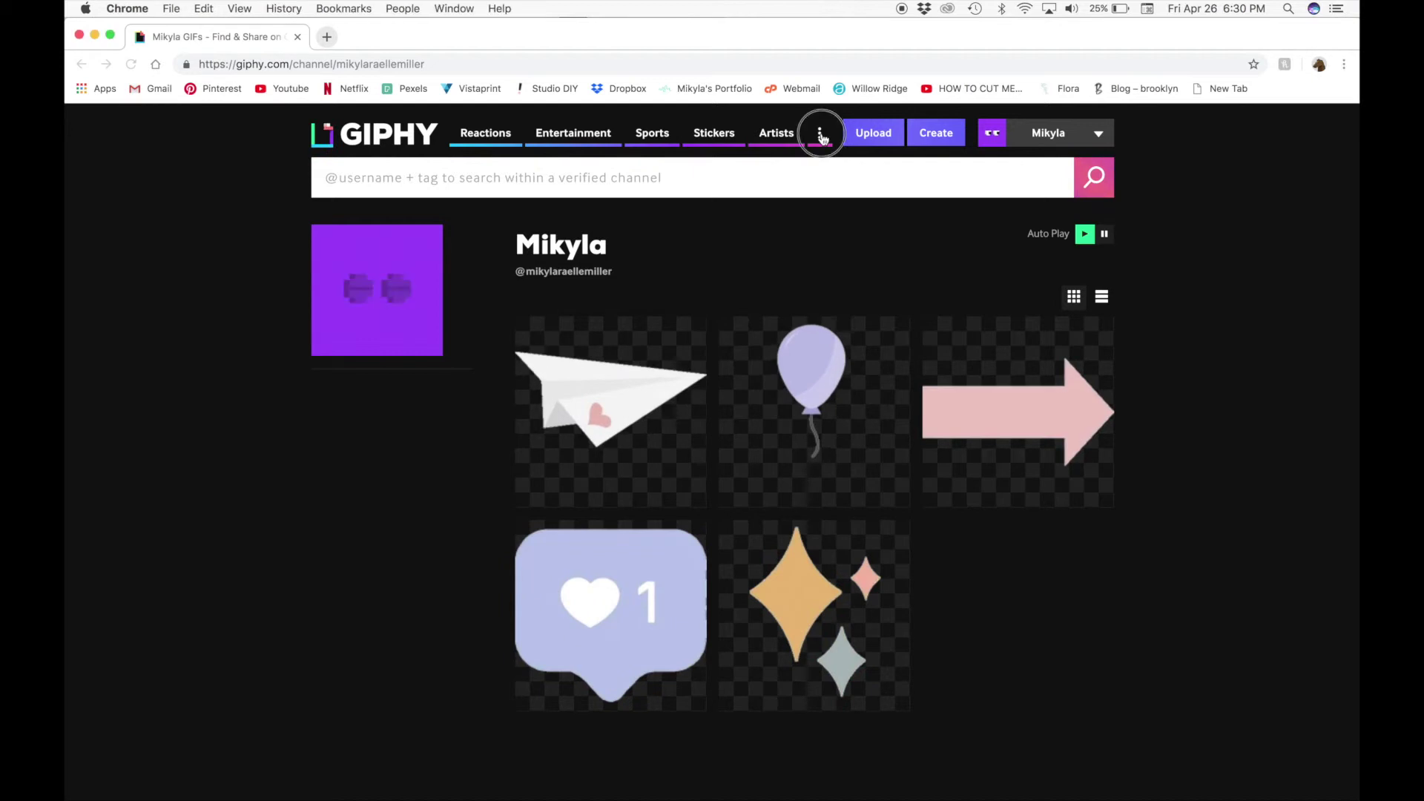
mouse_move(819, 141)
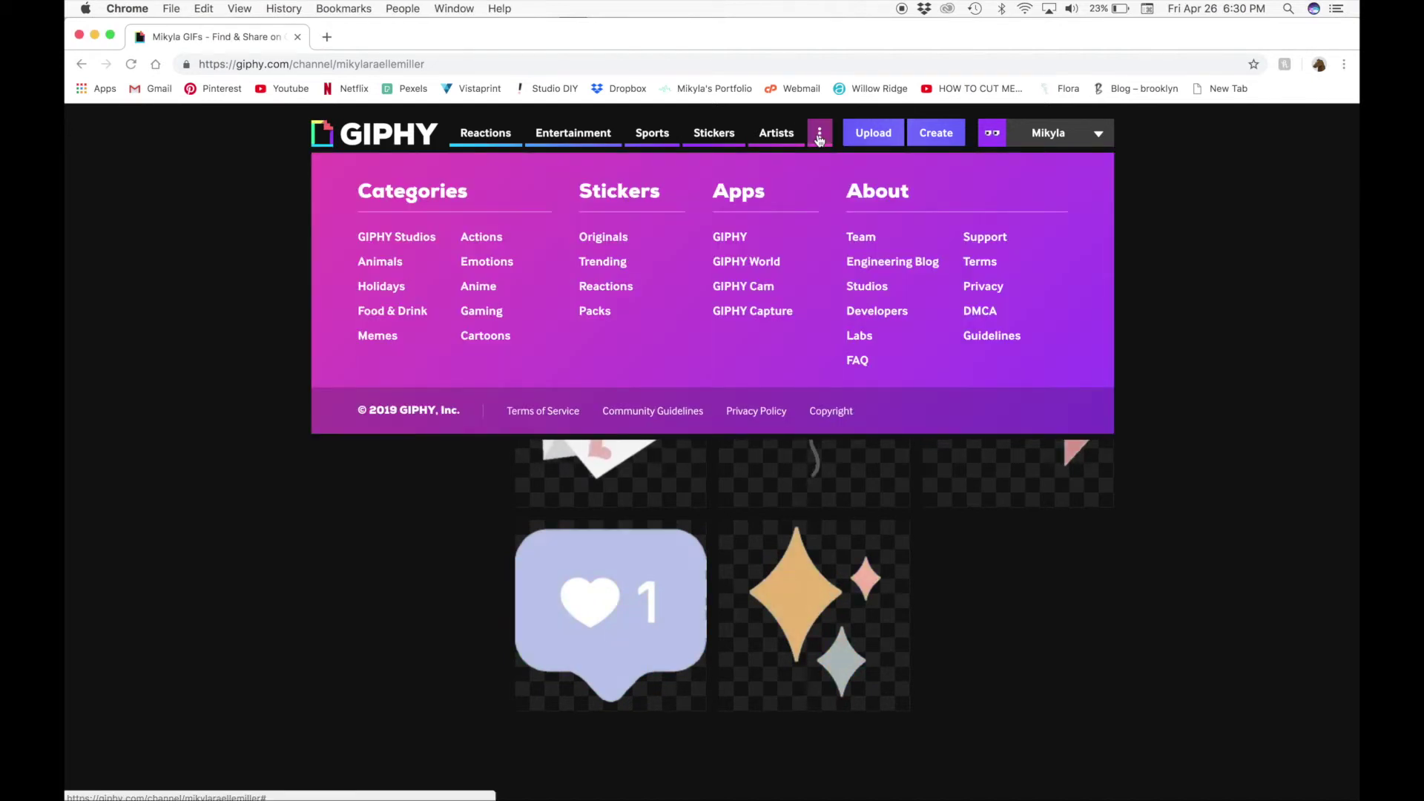
left_click(985, 239)
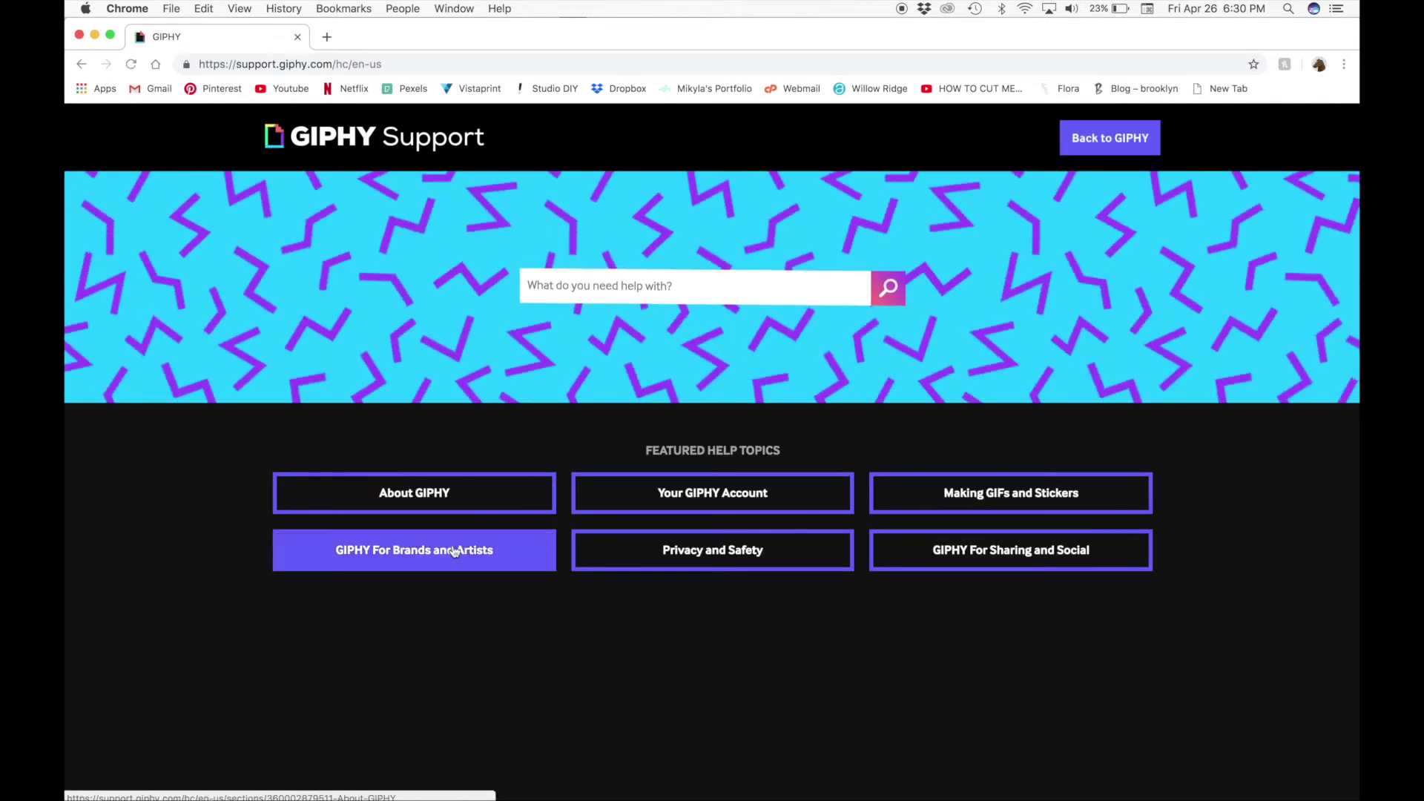
left_click(396, 552)
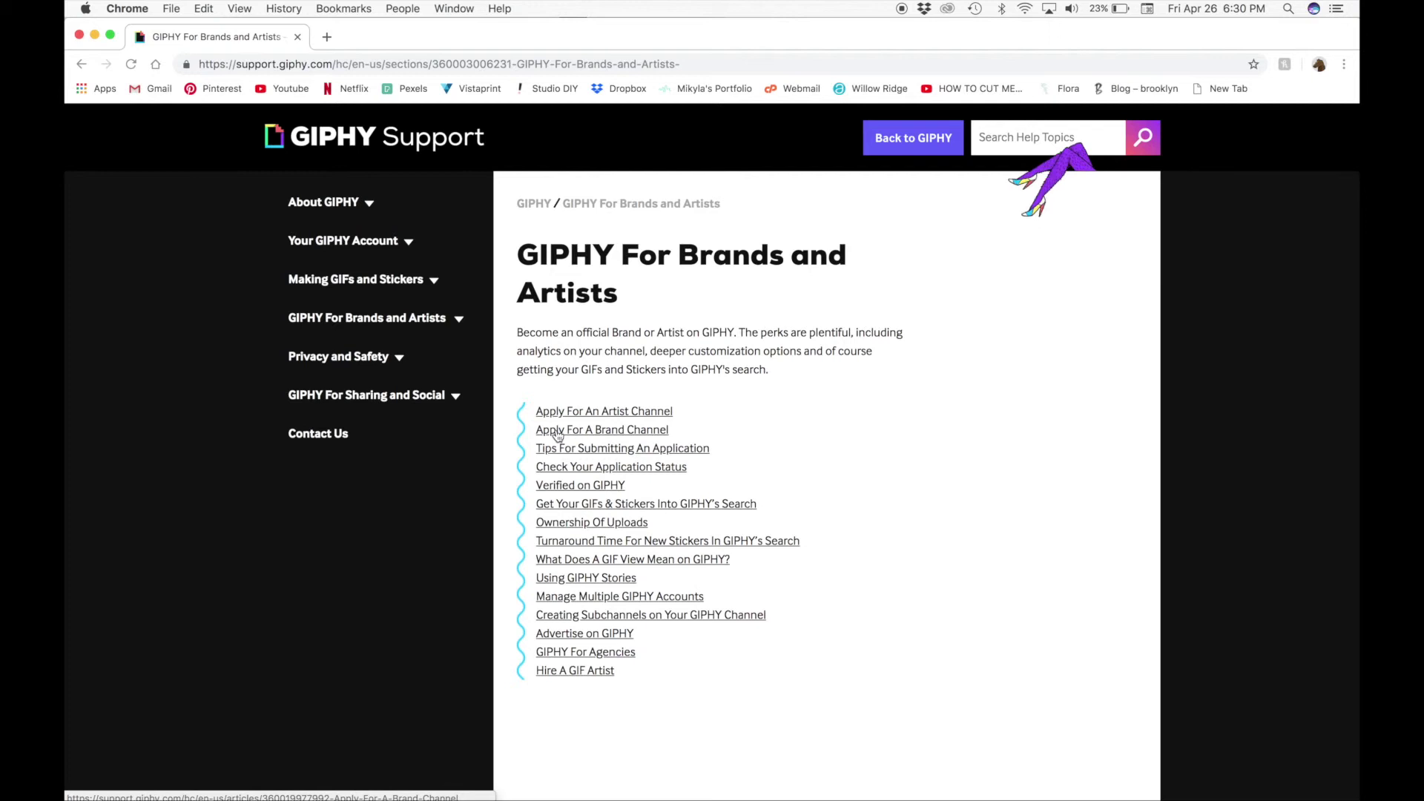
left_click(566, 412)
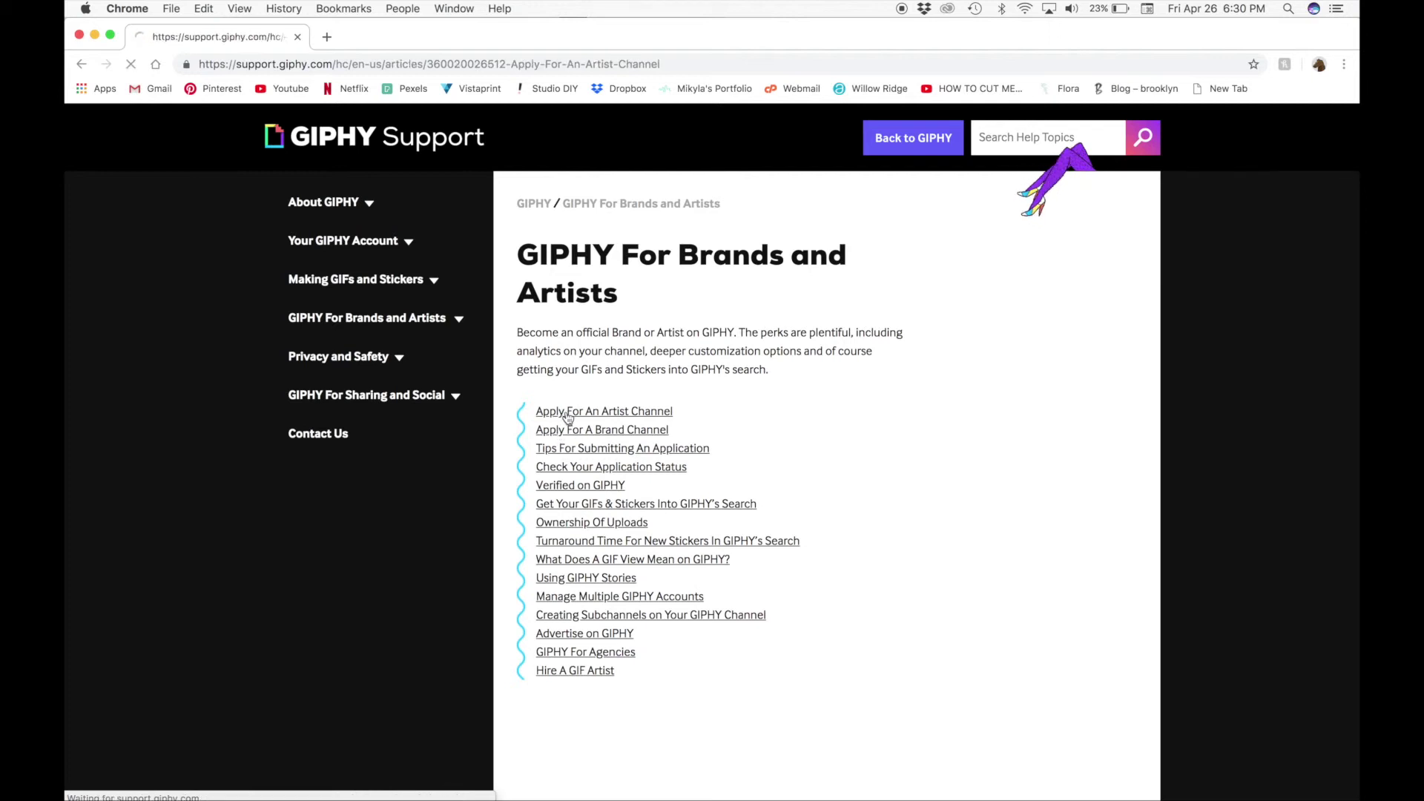
- Open the GIPHY channel application form, choose to apply as an Artist, and review the form's fields
left_click(745, 452)
left_click(723, 371)
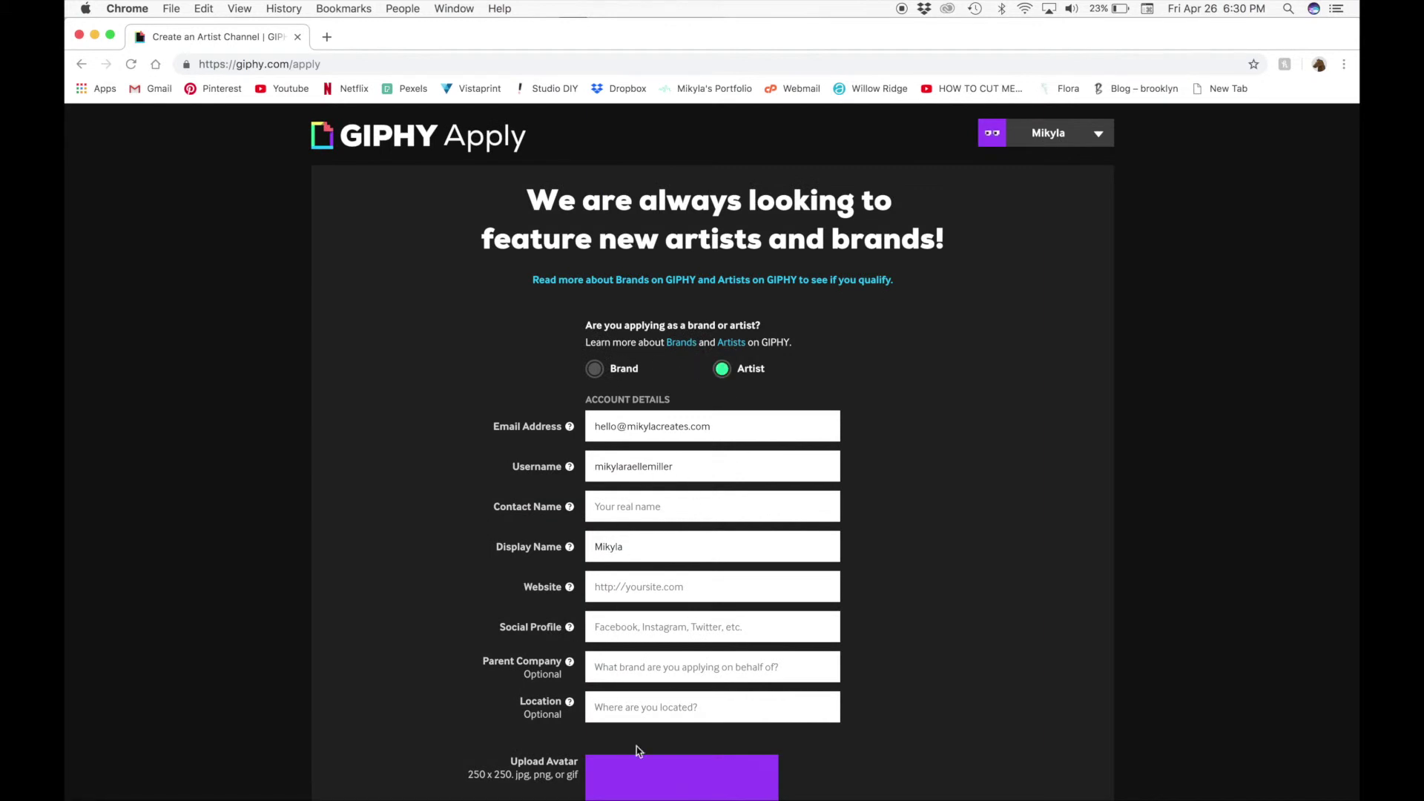
scroll(642, 705, "down", 5)
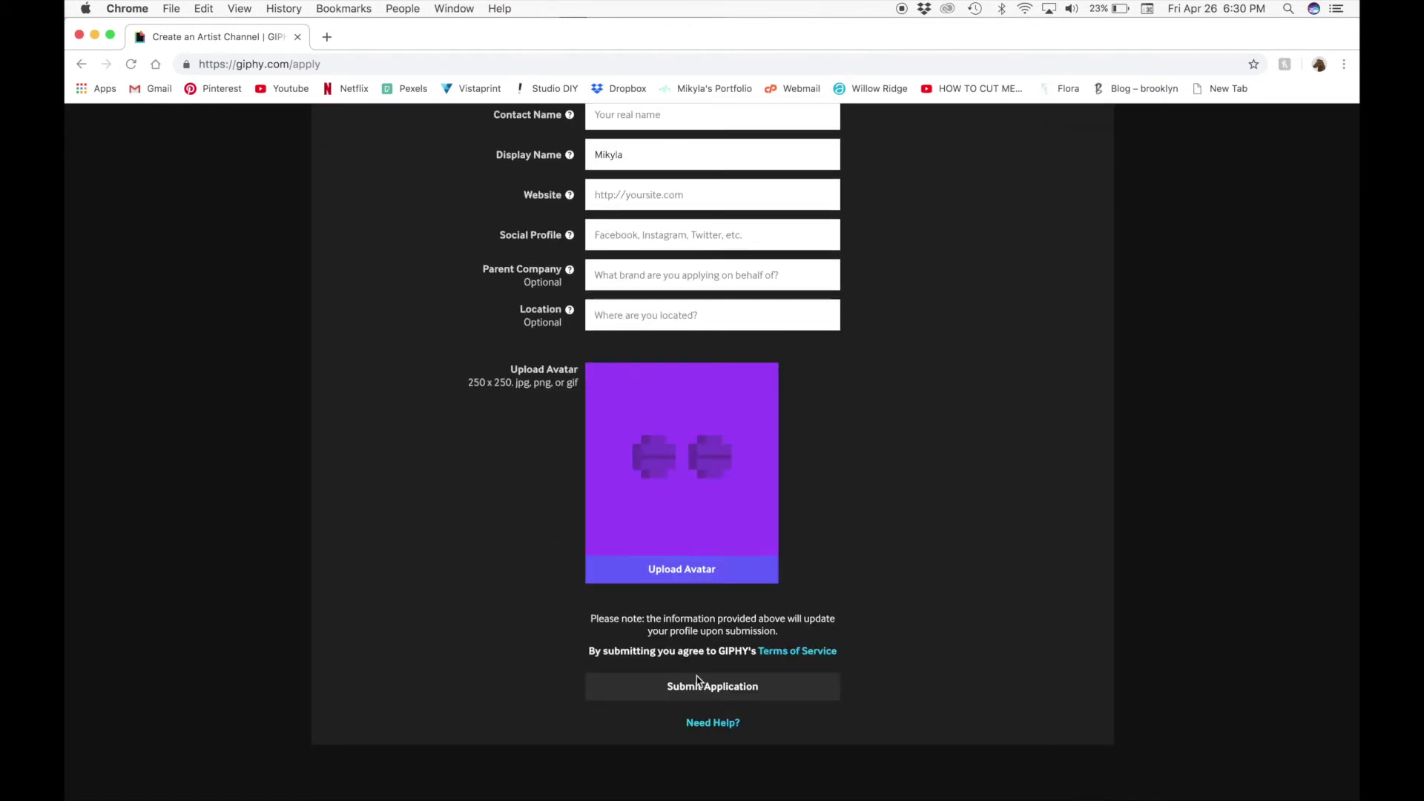
scroll(841, 507, "up", 5)
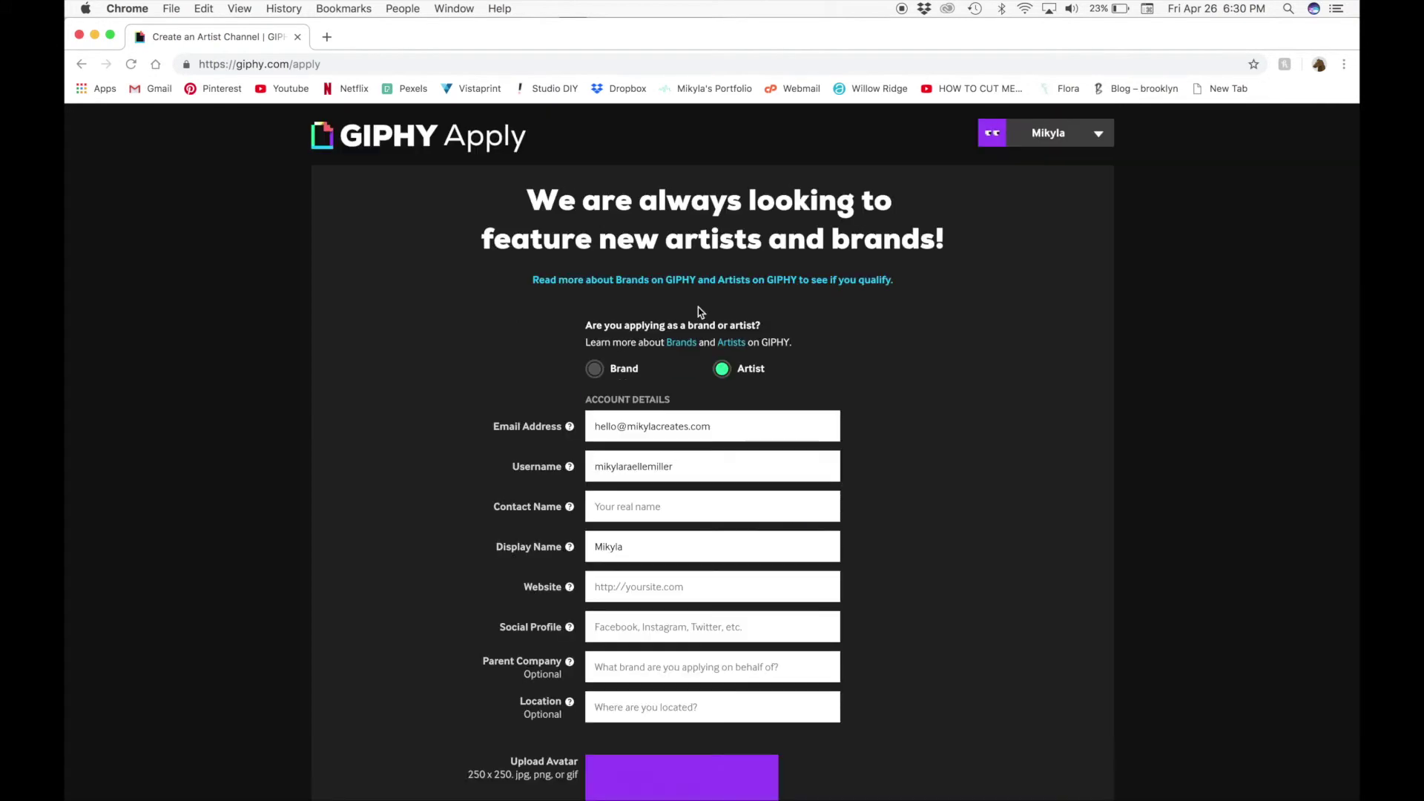
- Return to GIPHY Support, open the contact request form, and set the help topic to None of the above under GIPHY for Artists
left_click(84, 66)
scroll(316, 586, "down", 5)
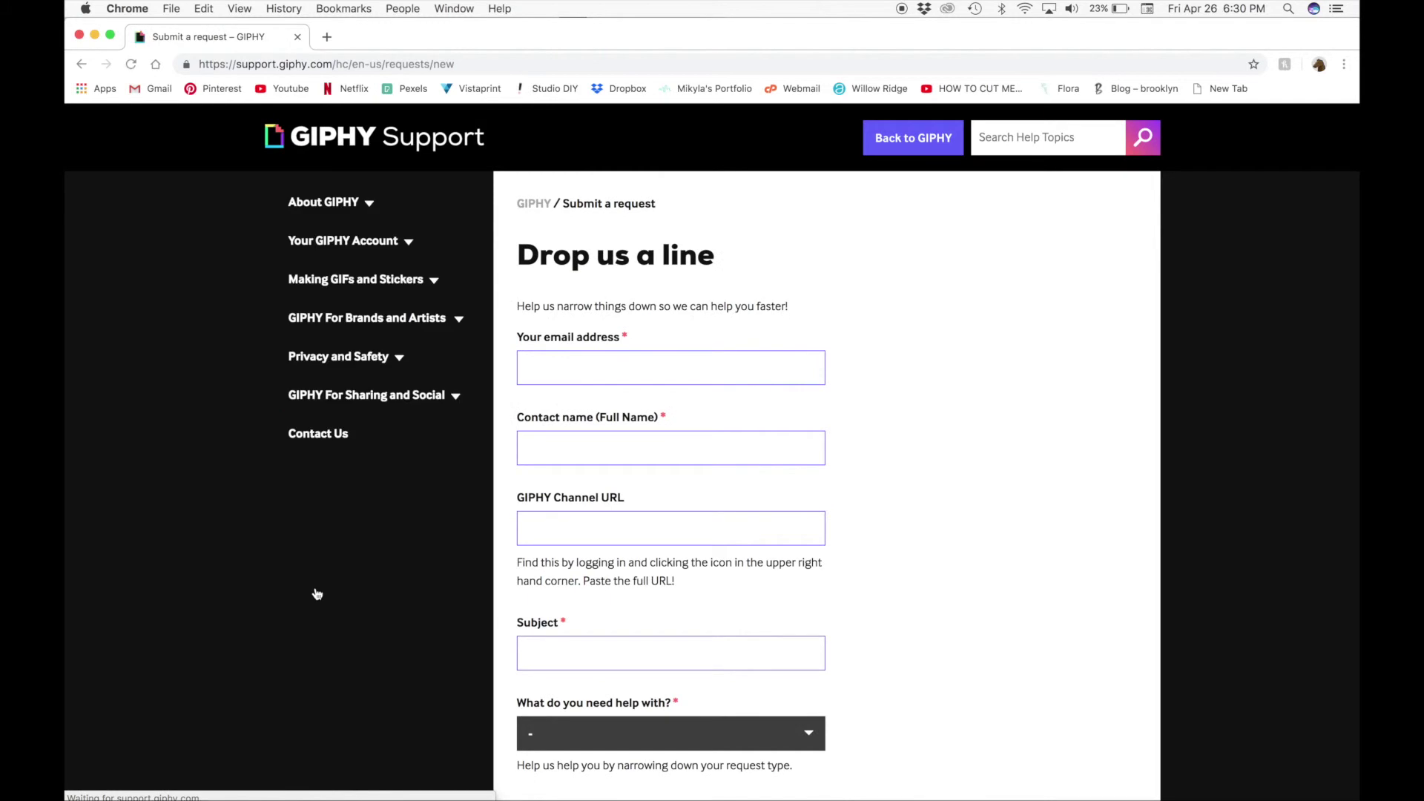
scroll(565, 567, "down", 2)
left_click(565, 570)
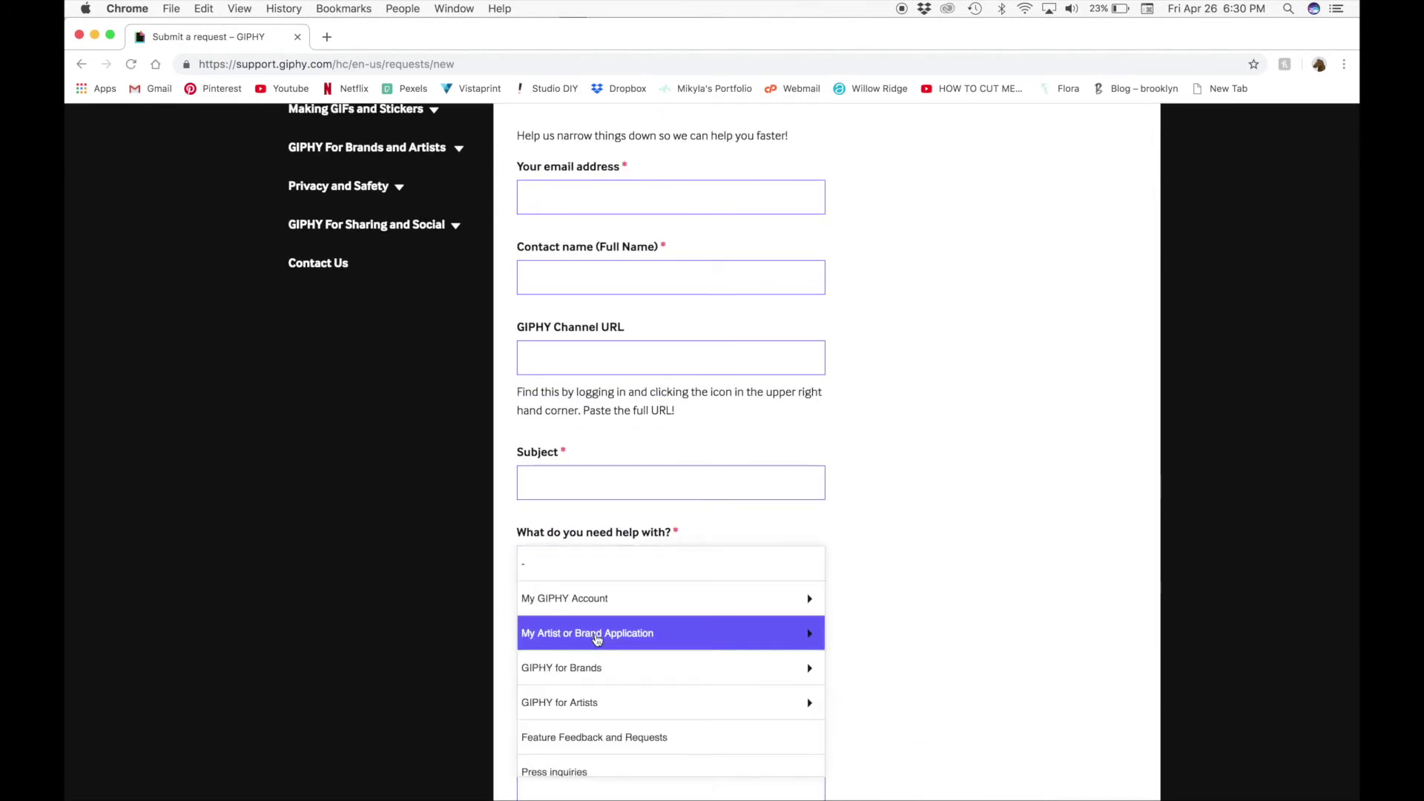
left_click(604, 711)
left_click(658, 666)
scroll(658, 667, "down", 4)
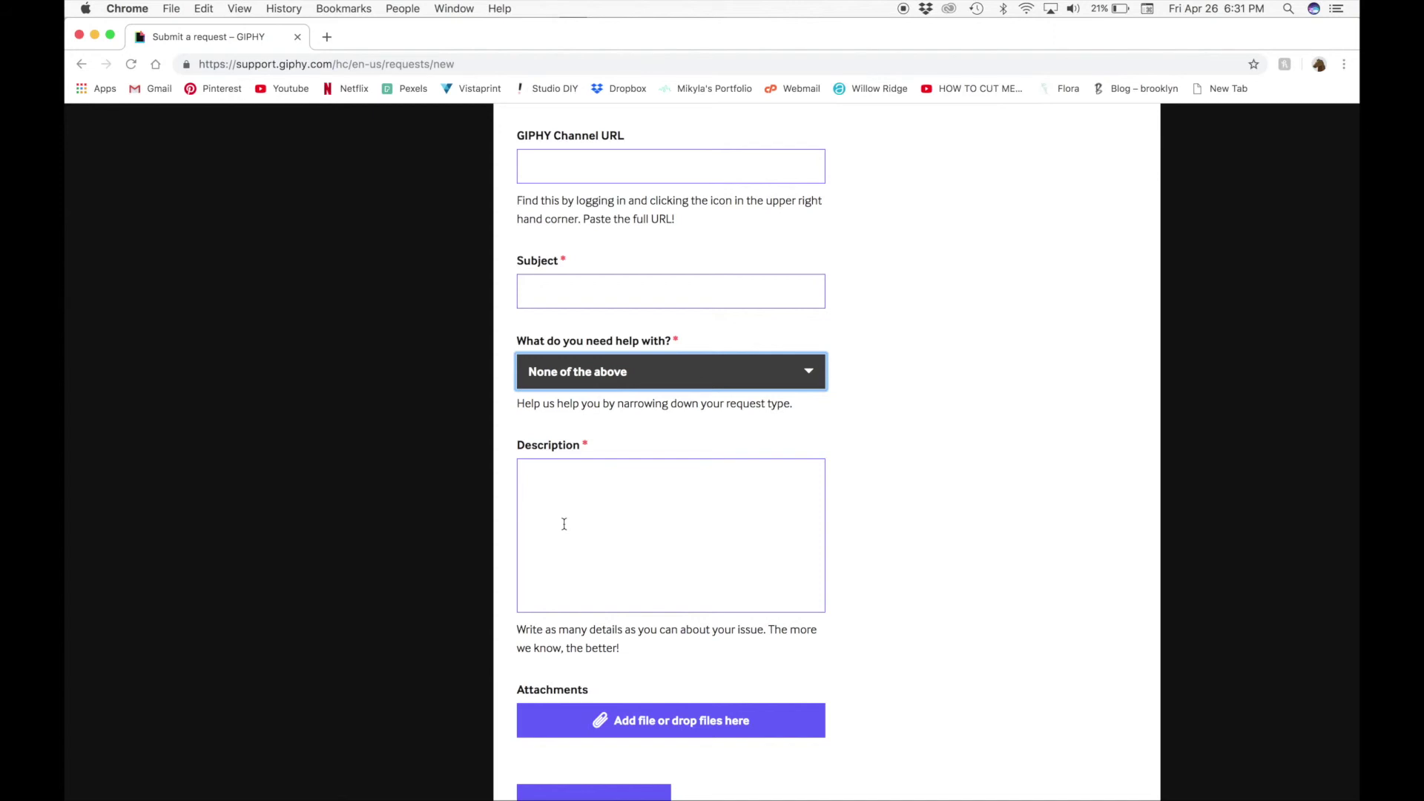
scroll(564, 523, "up", 3)
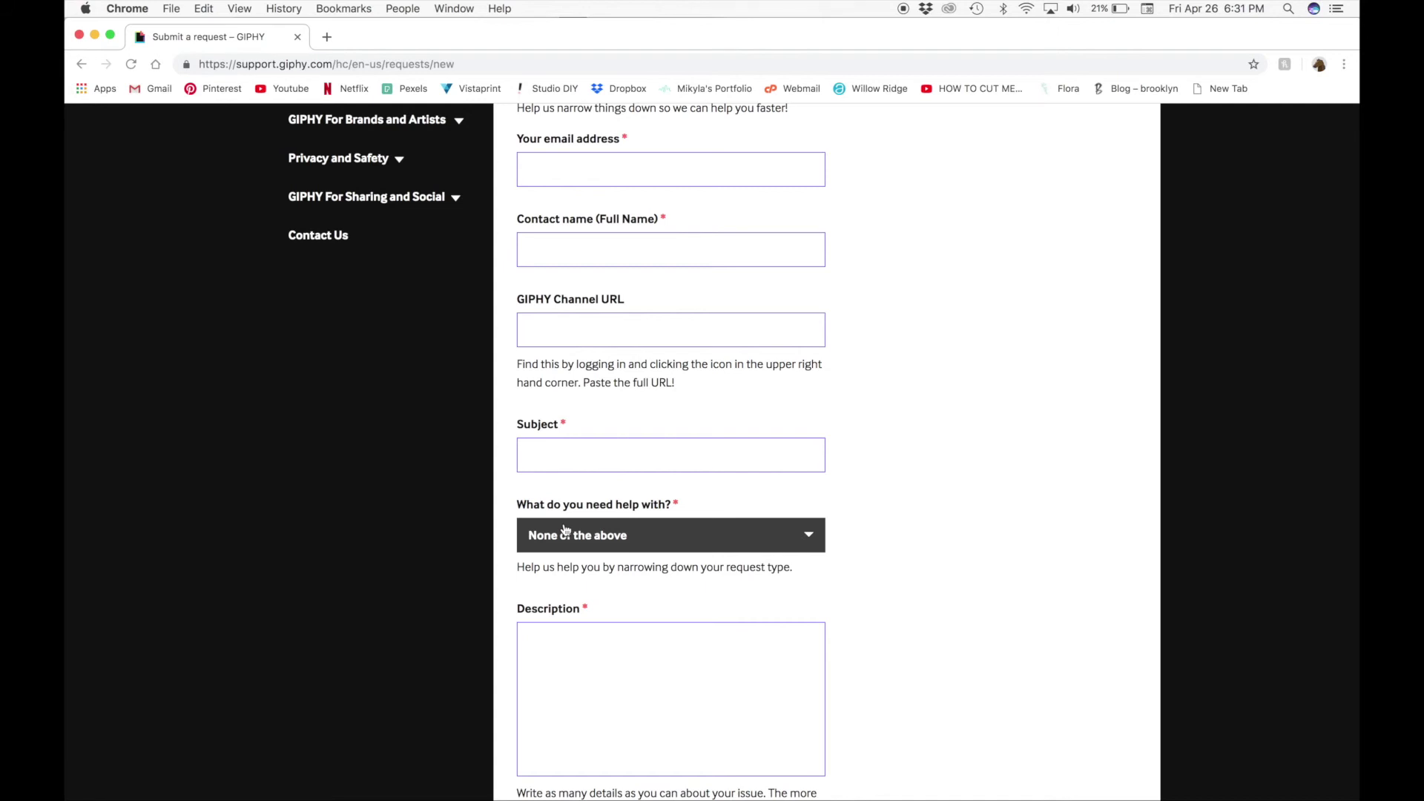
scroll(565, 528, "up", 1)
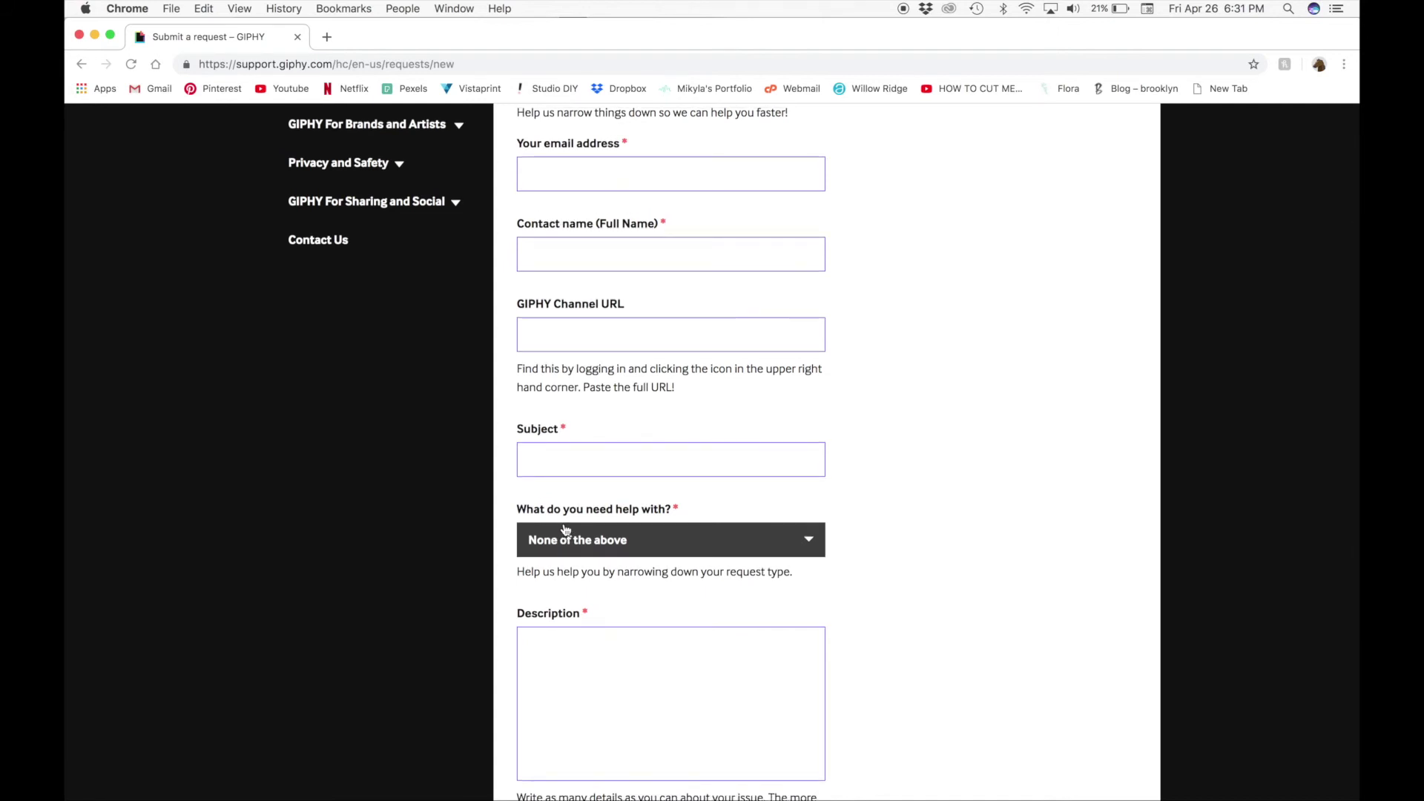